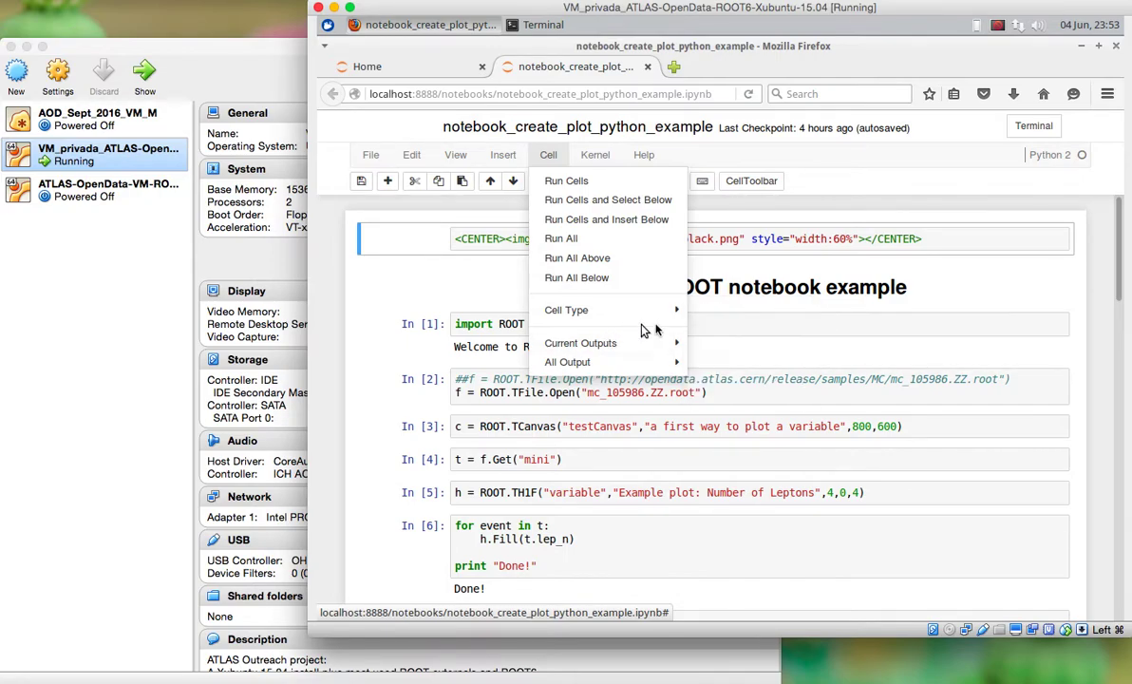
# - Run the top Markdown cell with the opendata-top-transblack.png image so that it renders as the notebook header
pyautogui.moveTo(672, 311)
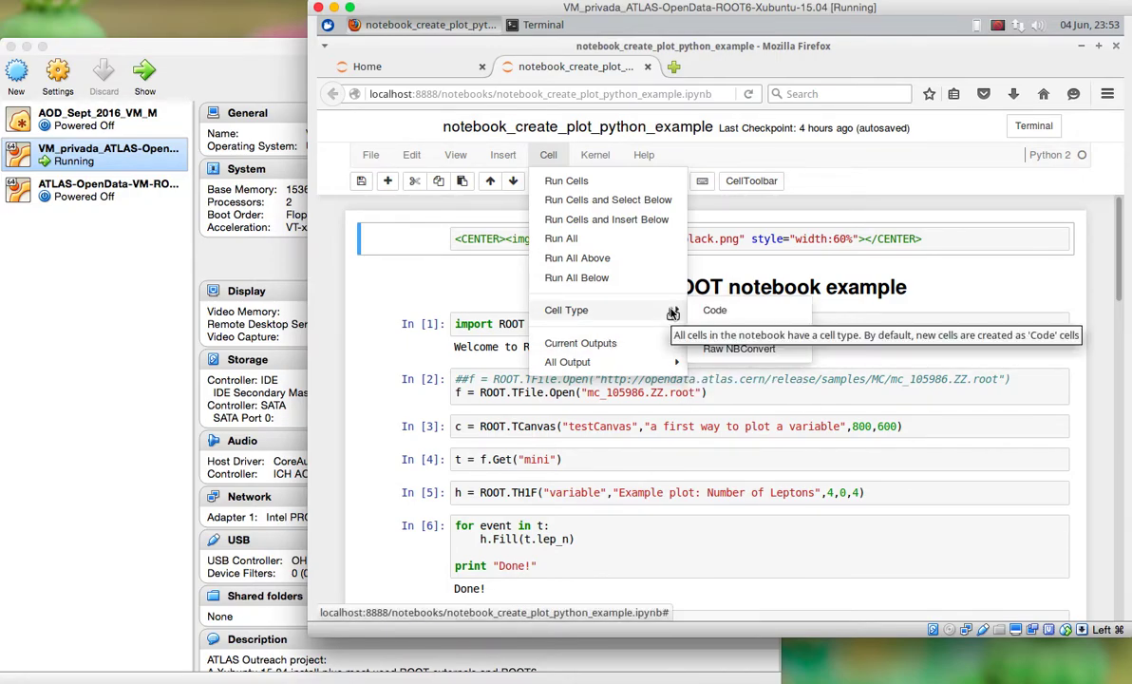
pyautogui.click(861, 281)
pyautogui.press('Up')
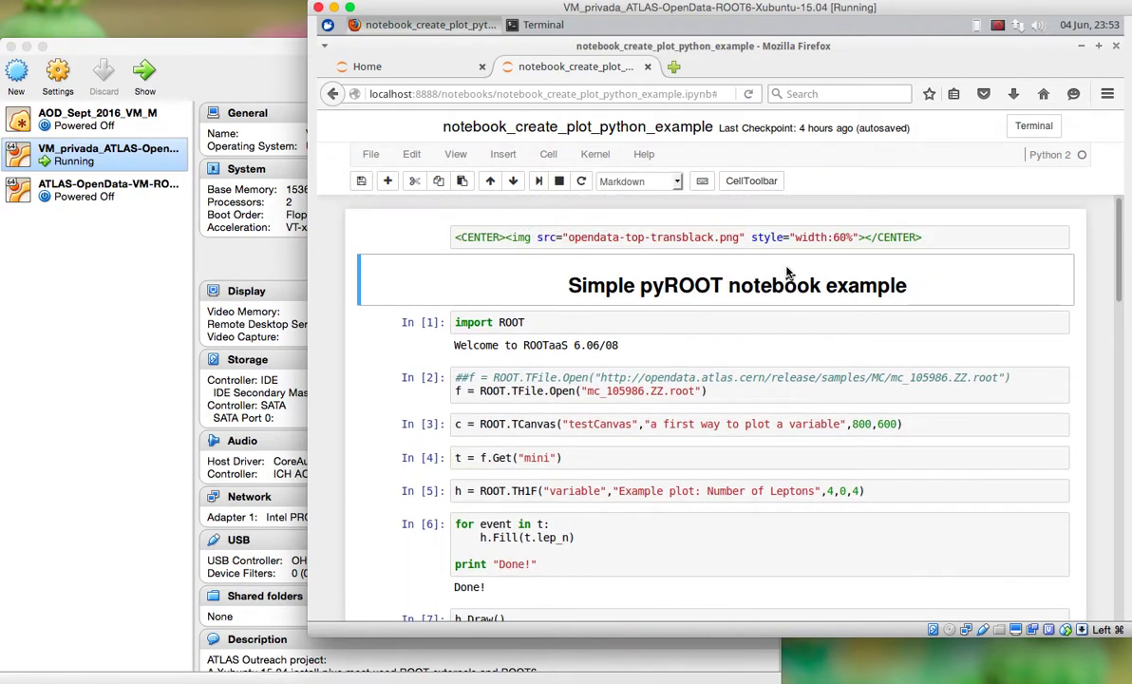
pyautogui.click(752, 238)
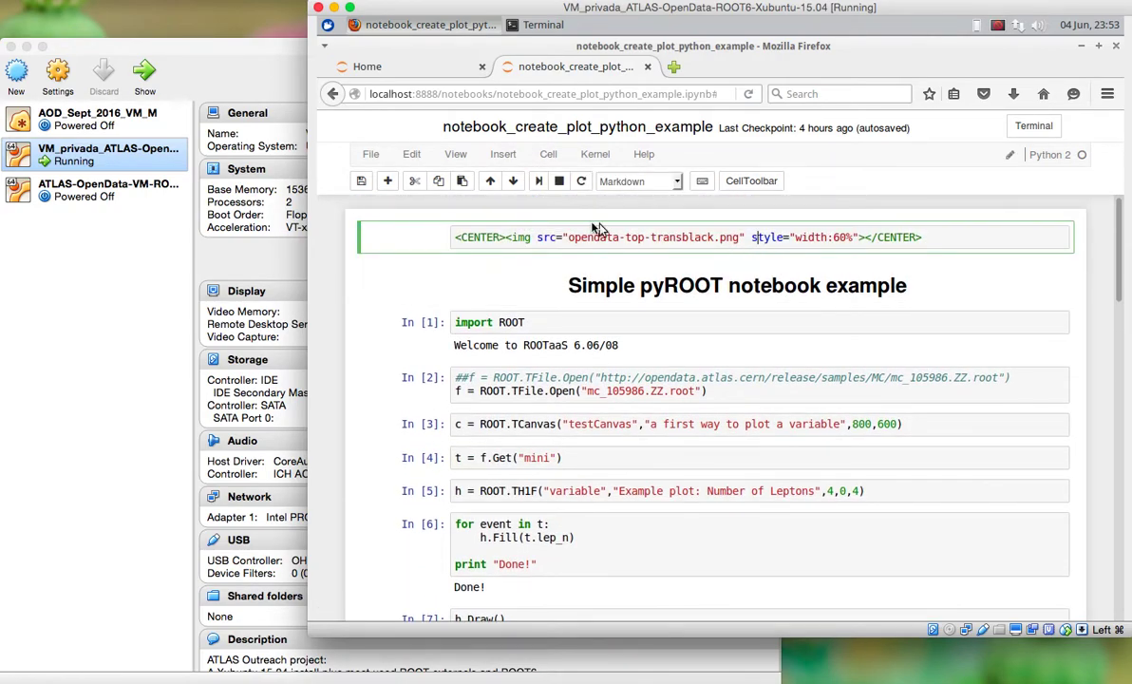
pyautogui.click(538, 183)
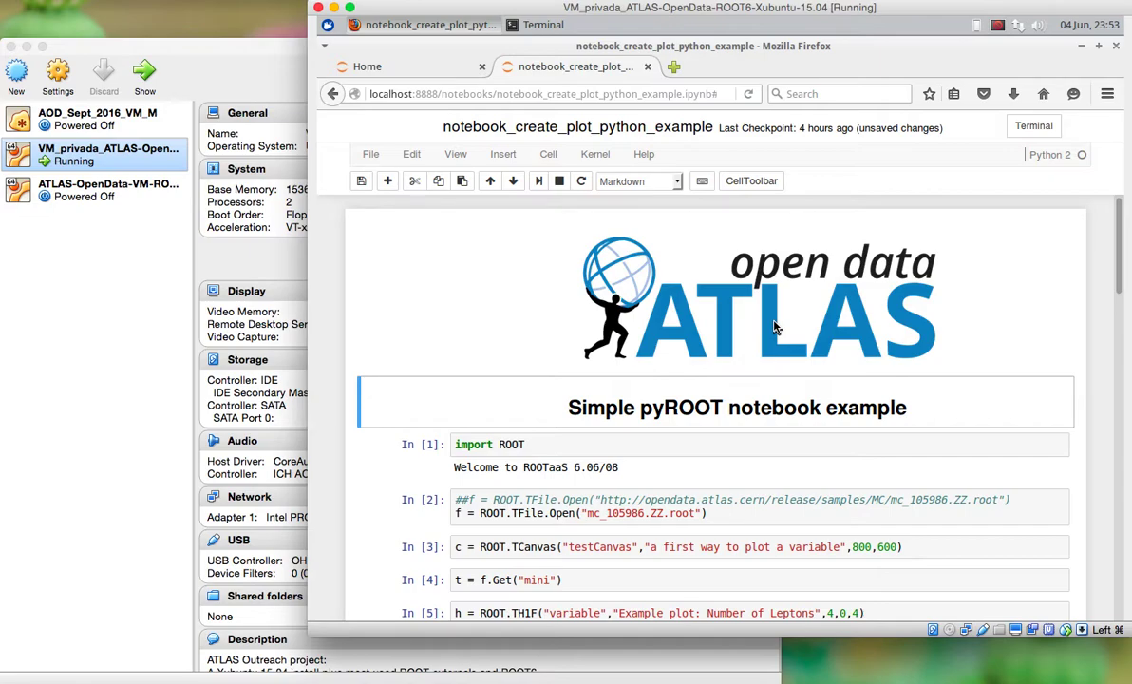
# - Review the cells that import ROOT and open mc_105986.ZZ.root, highlighting the local file line and comparing it with the commented web address
pyautogui.scroll(-3, 774, 327)
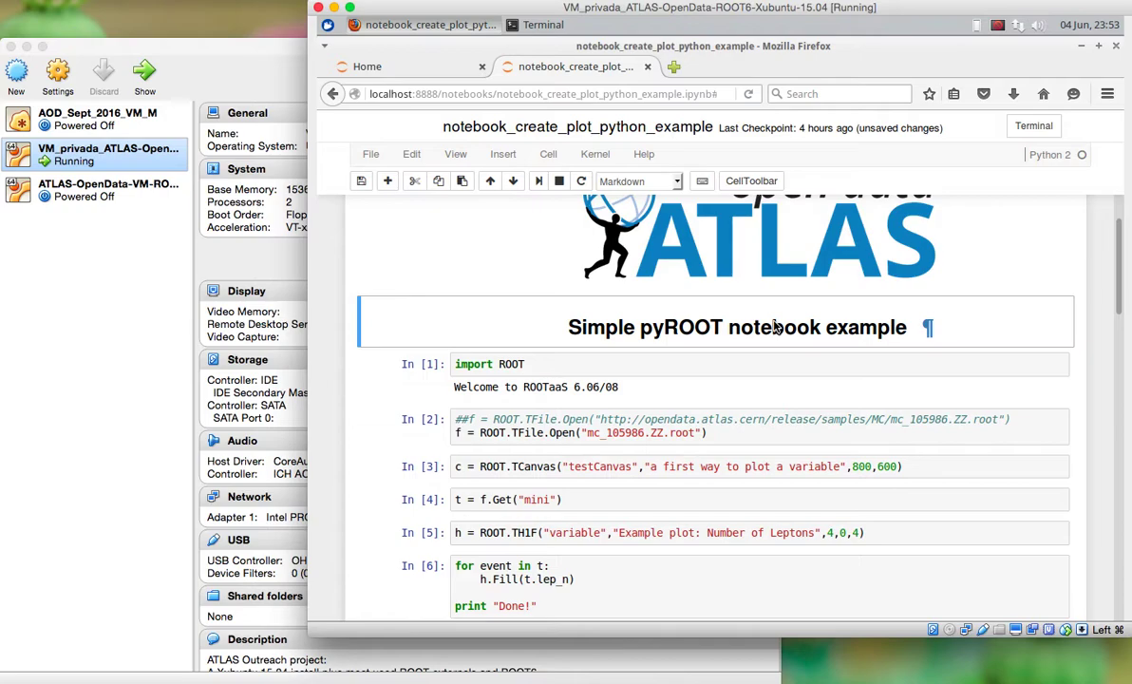
pyautogui.scroll(-2, 774, 327)
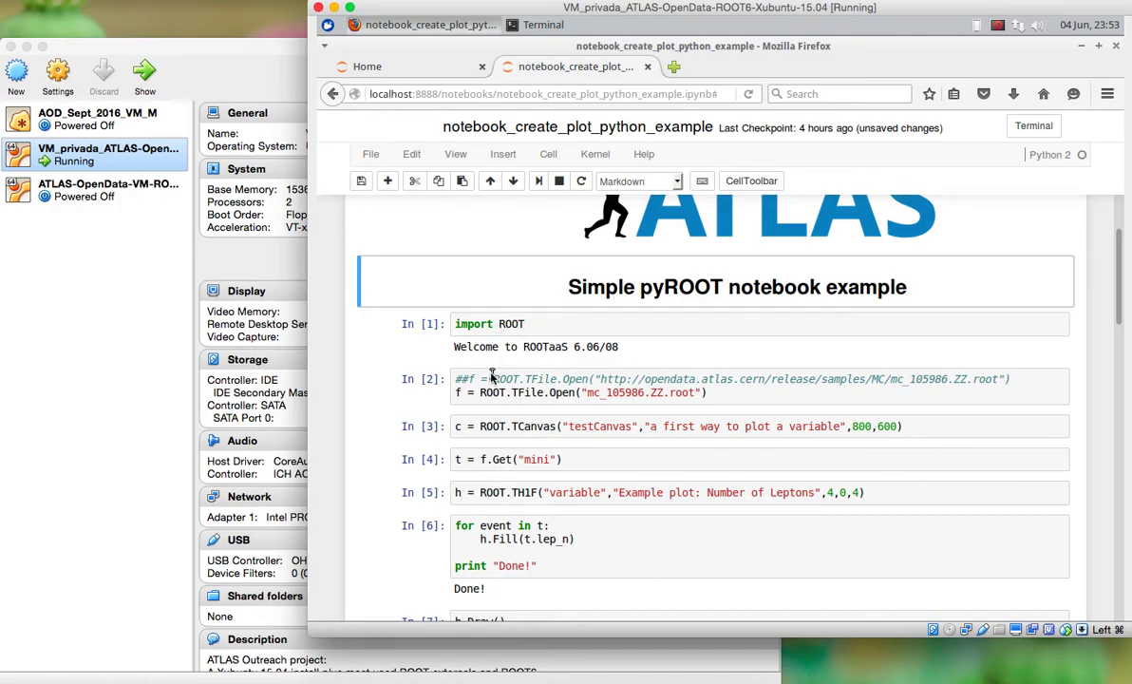
pyautogui.scroll(-1, 487, 377)
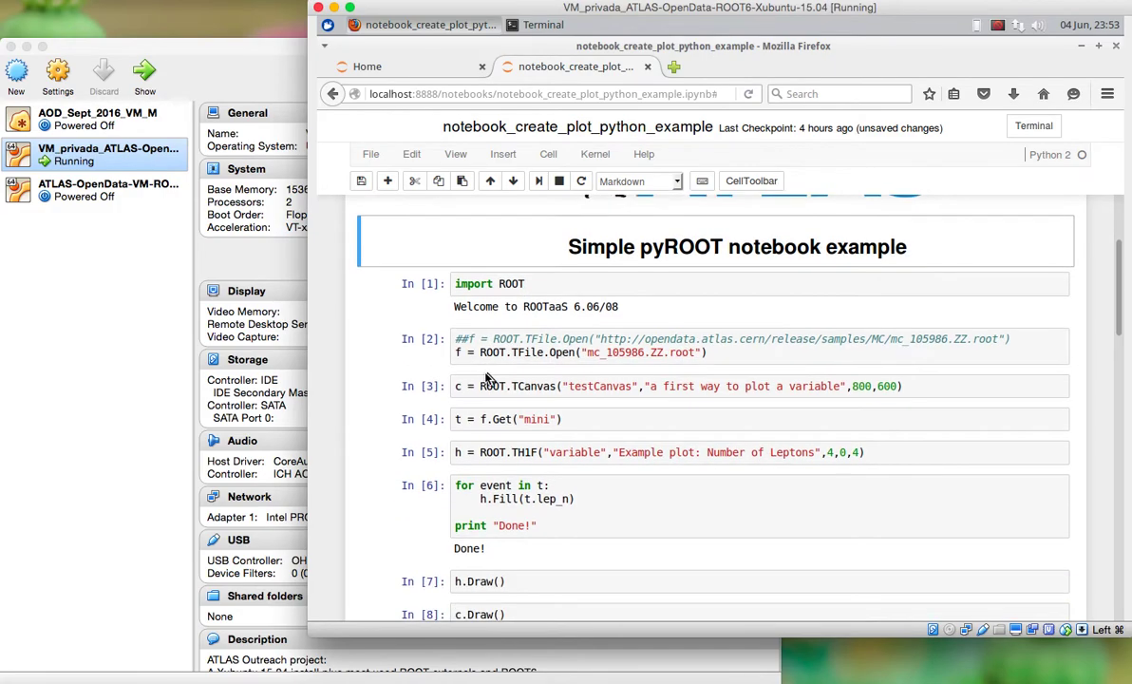
pyautogui.moveTo(455, 354); pyautogui.dragTo(714, 356)
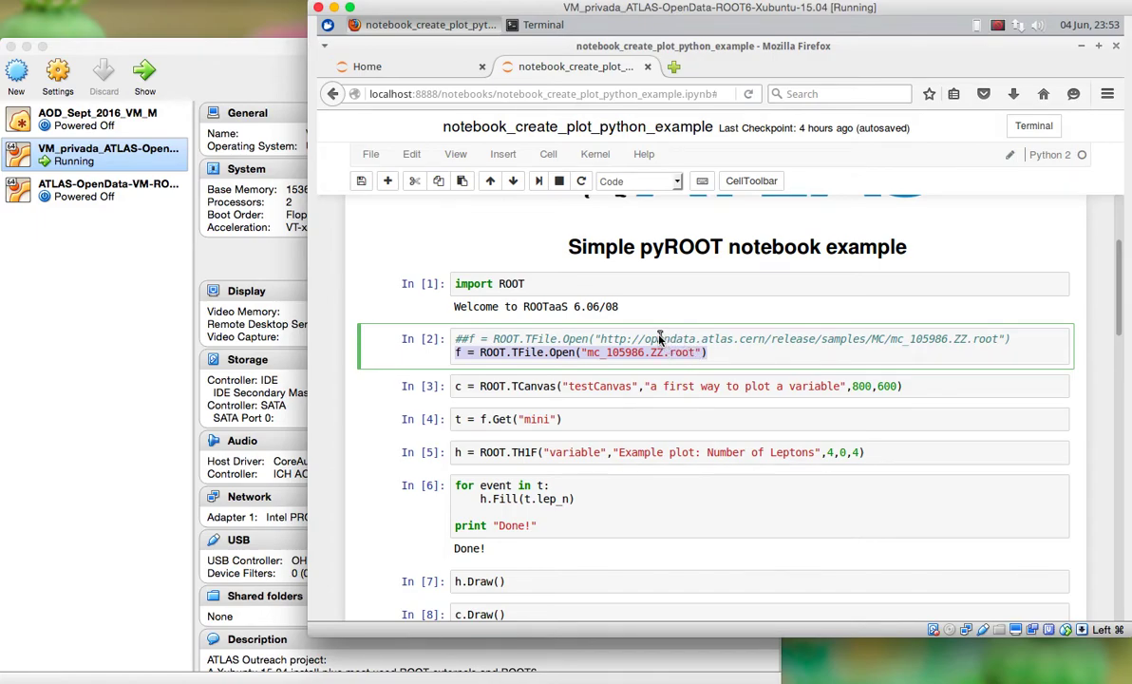
pyautogui.click(607, 339)
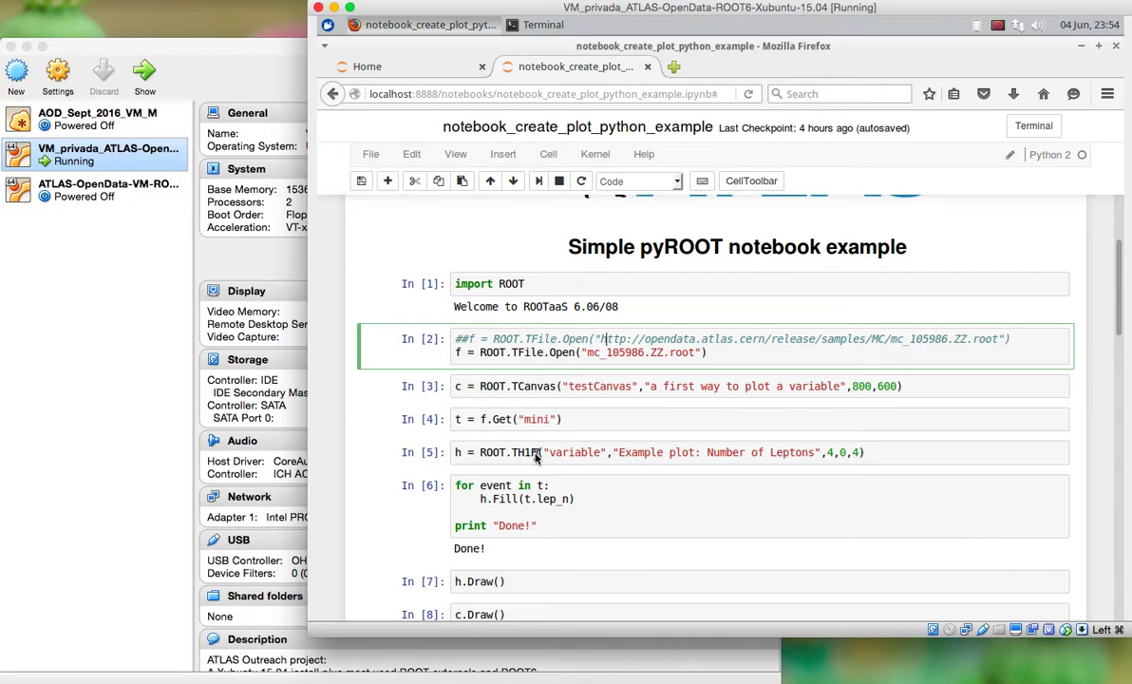
pyautogui.click(357, 475)
# - Examine the cells that create, fill and draw the Number of Leptons histogram, together with the first plot
pyautogui.scroll(-4, 357, 475)
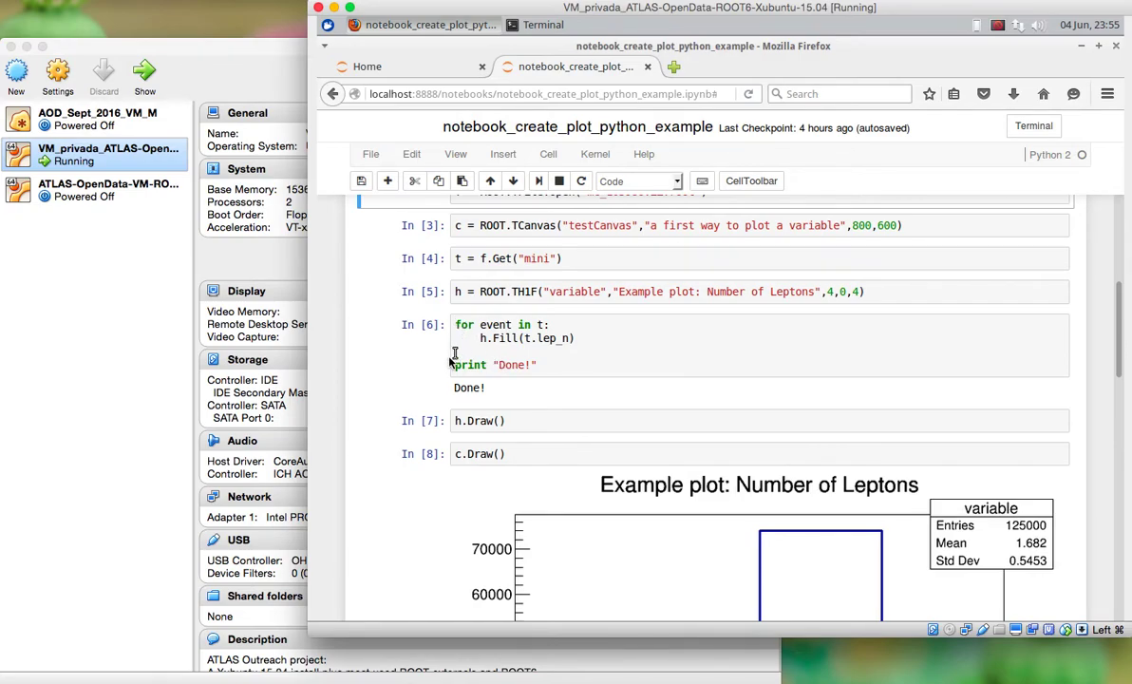
pyautogui.scroll(-2, 442, 379)
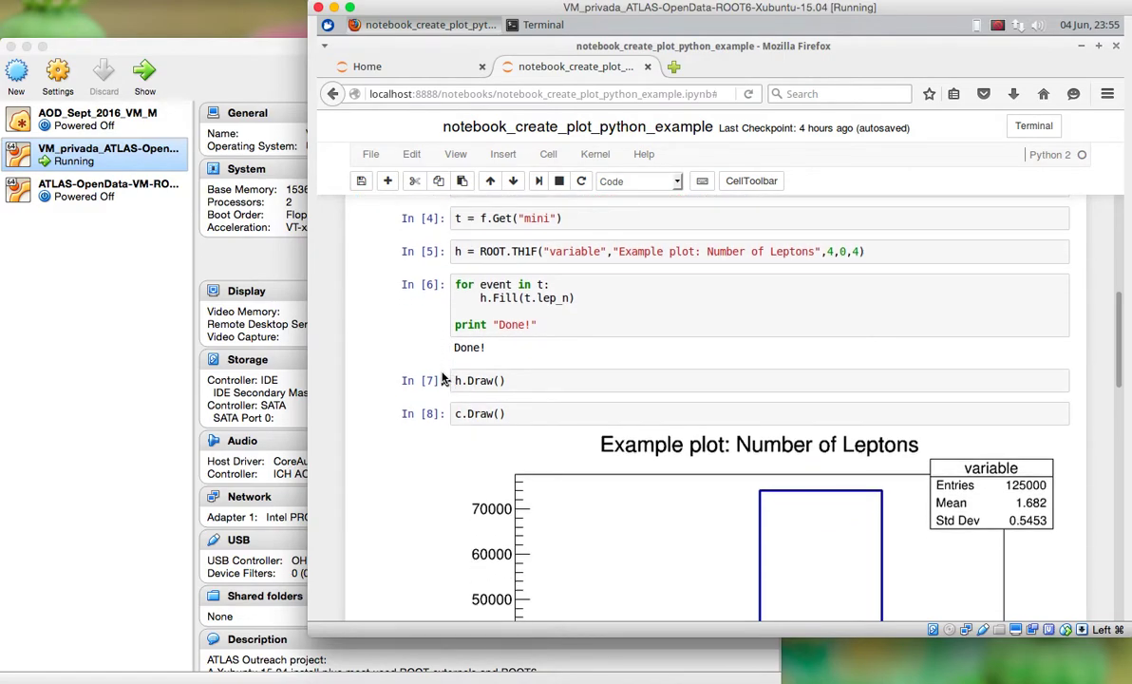
pyautogui.scroll(-2, 442, 379)
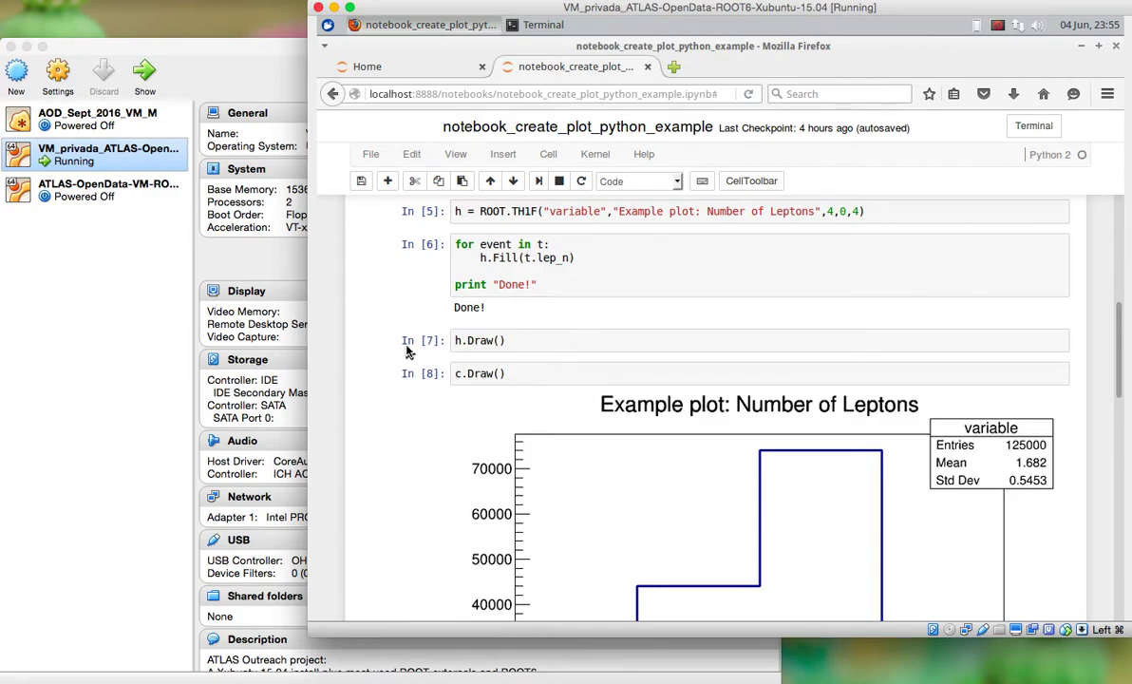
pyautogui.scroll(3, 407, 351)
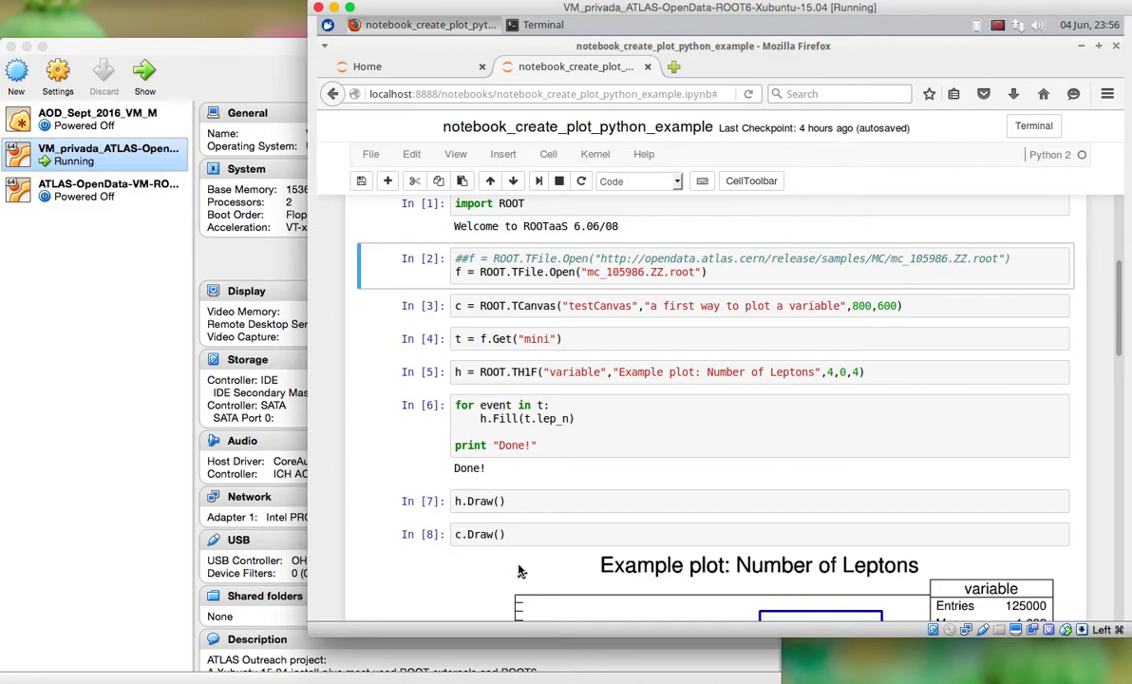
pyautogui.scroll(-2, 519, 571)
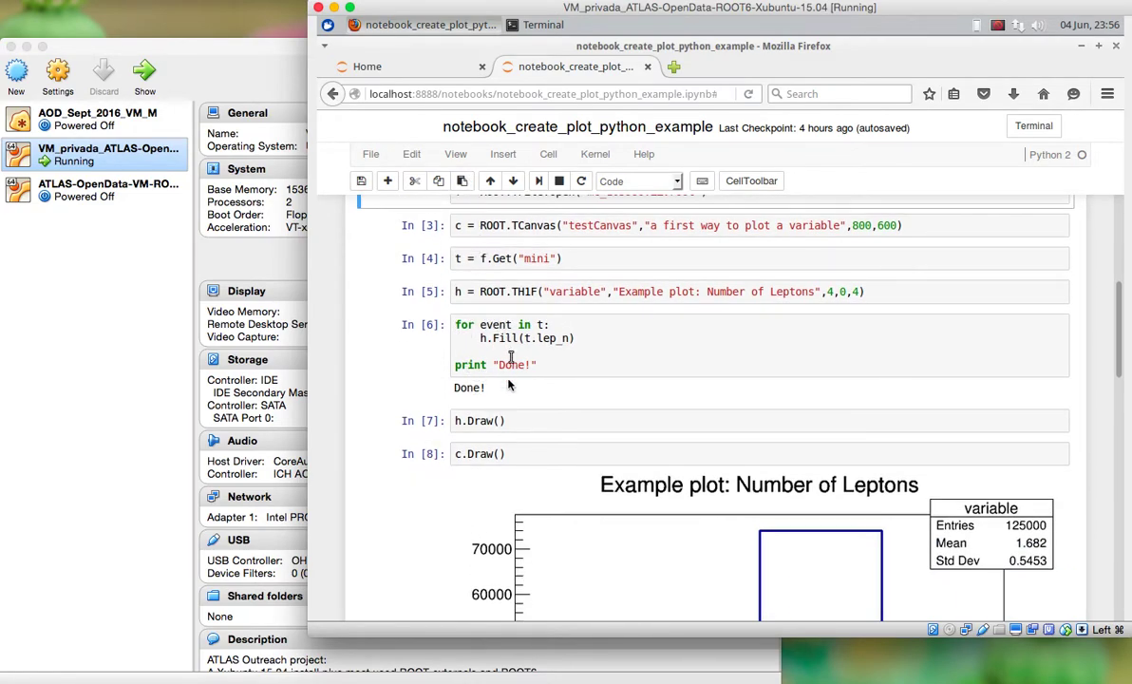
pyautogui.scroll(-8, 370, 409)
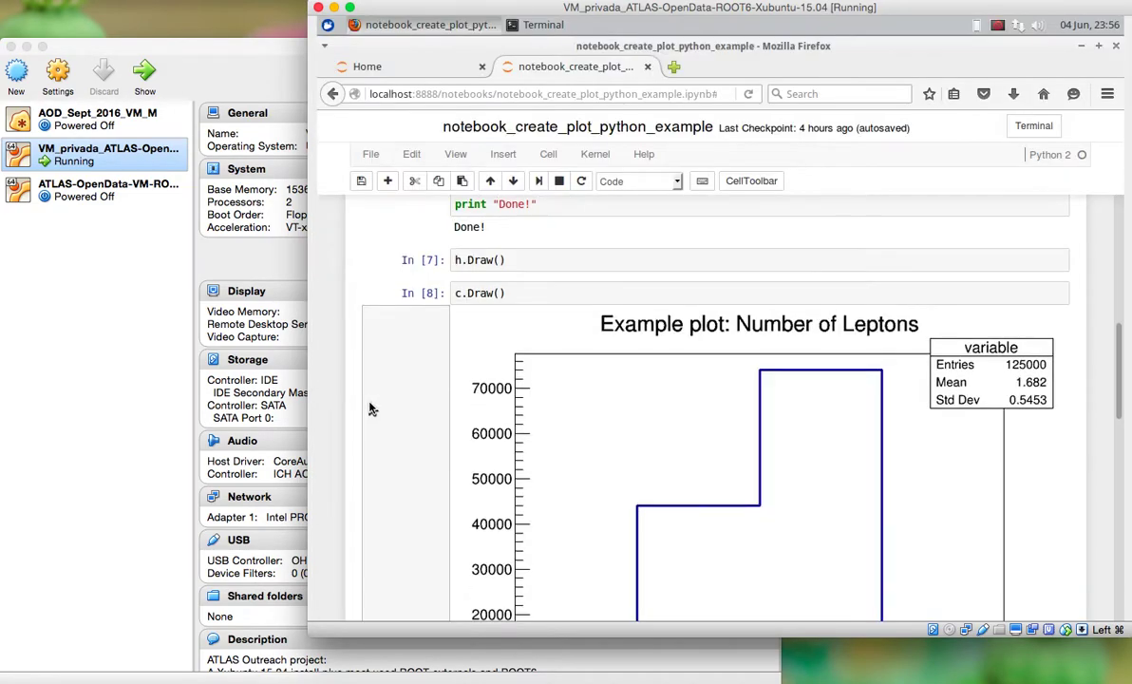
pyautogui.scroll(1, 370, 408)
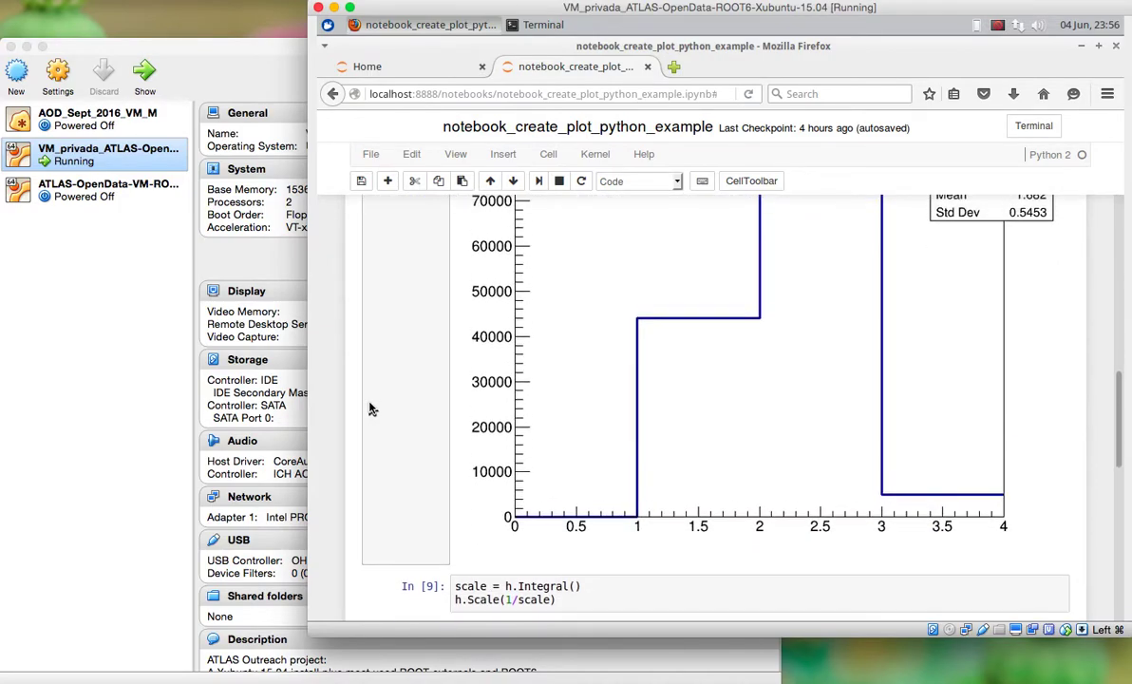
pyautogui.scroll(1, 370, 409)
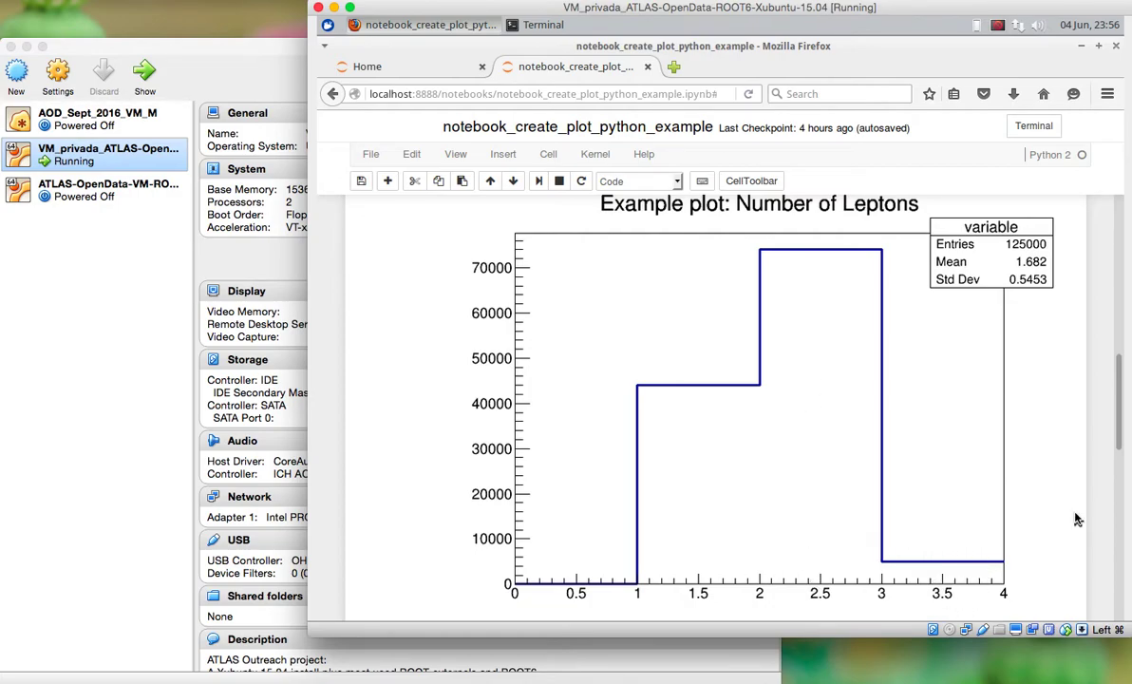
# - Examine the cell that scales the histogram by 1/scale and compare the normalised plot with the original one
pyautogui.scroll(-5, 1052, 520)
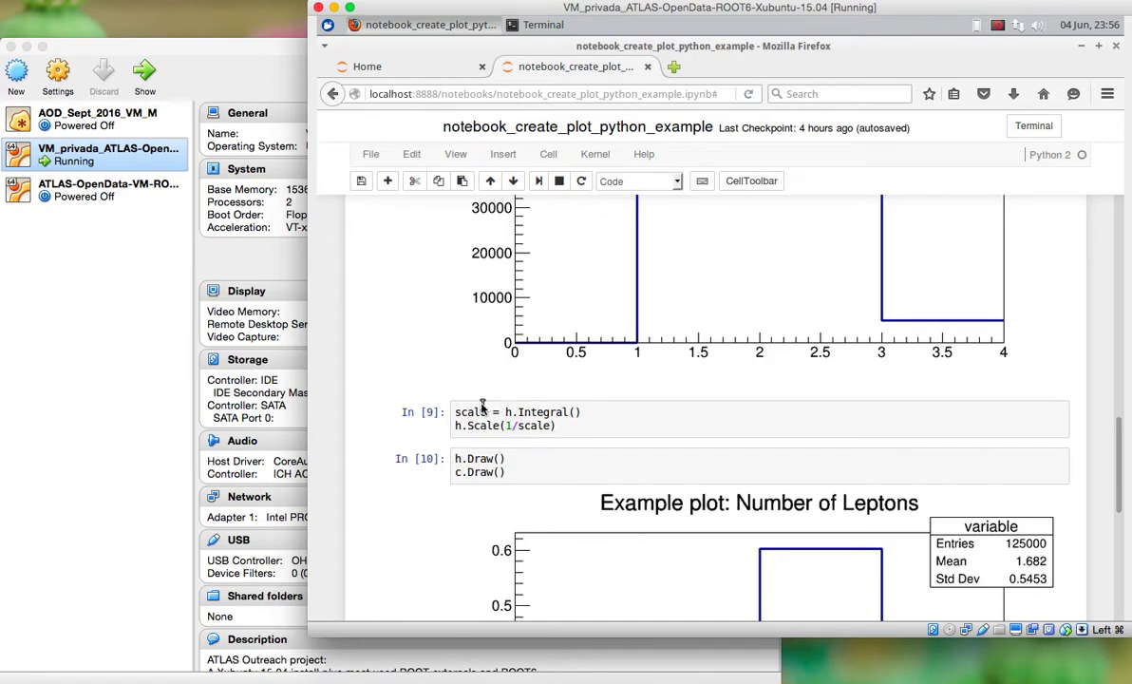
pyautogui.scroll(3, 483, 405)
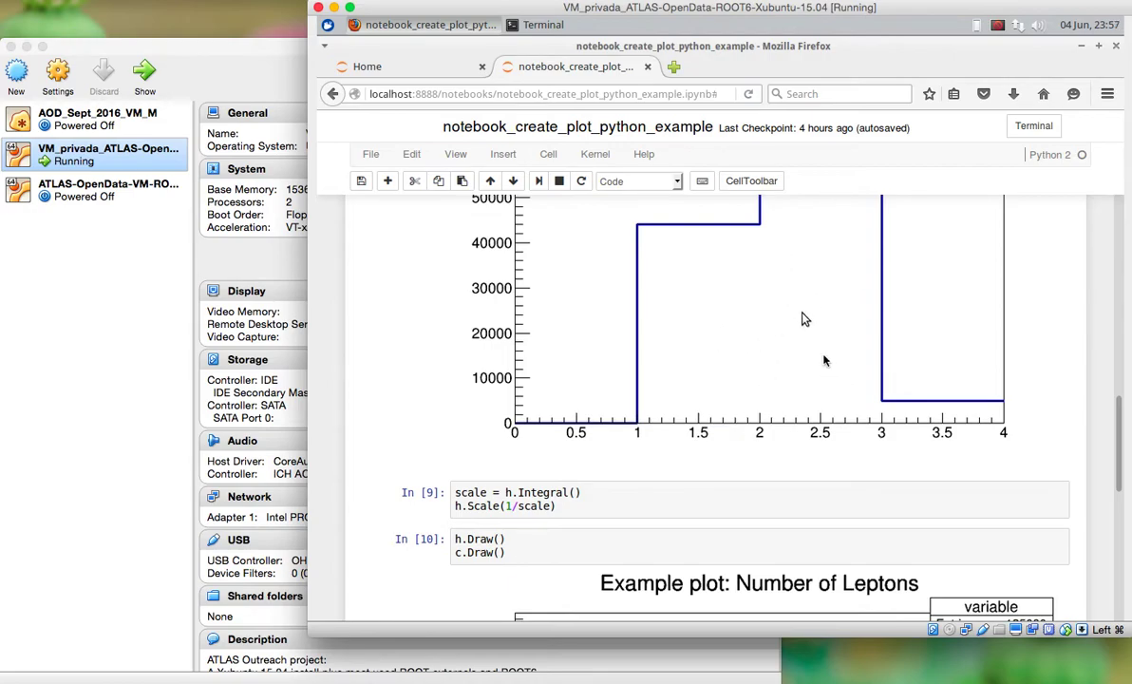
pyautogui.doubleClick(505, 508)
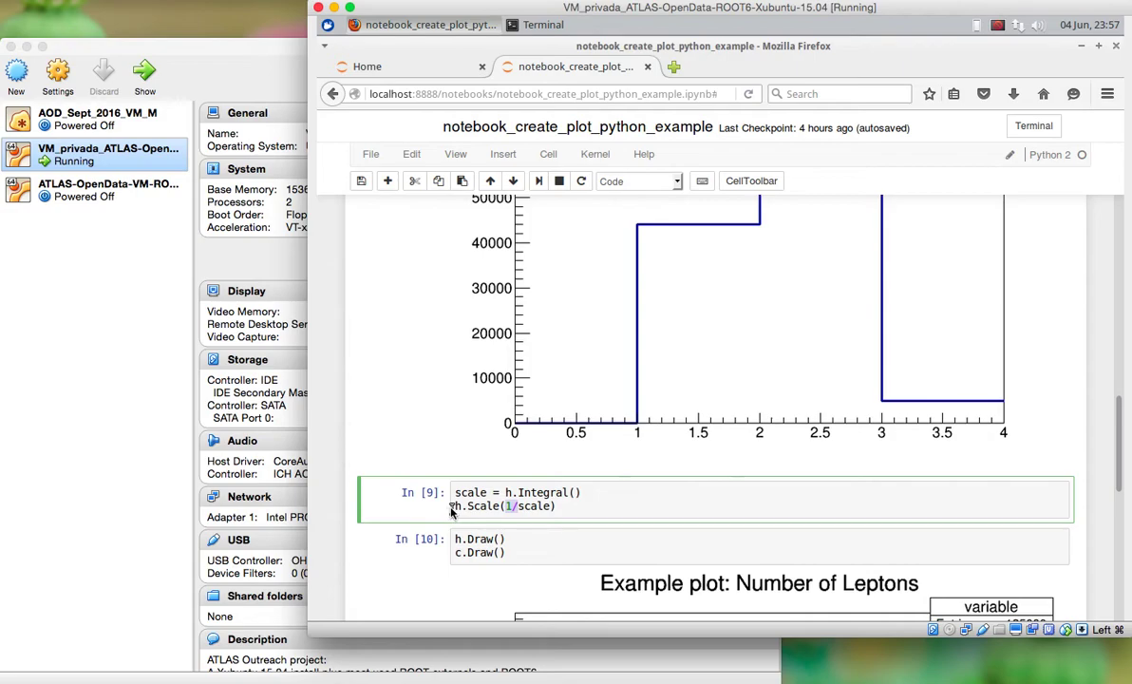
pyautogui.scroll(-5, 452, 511)
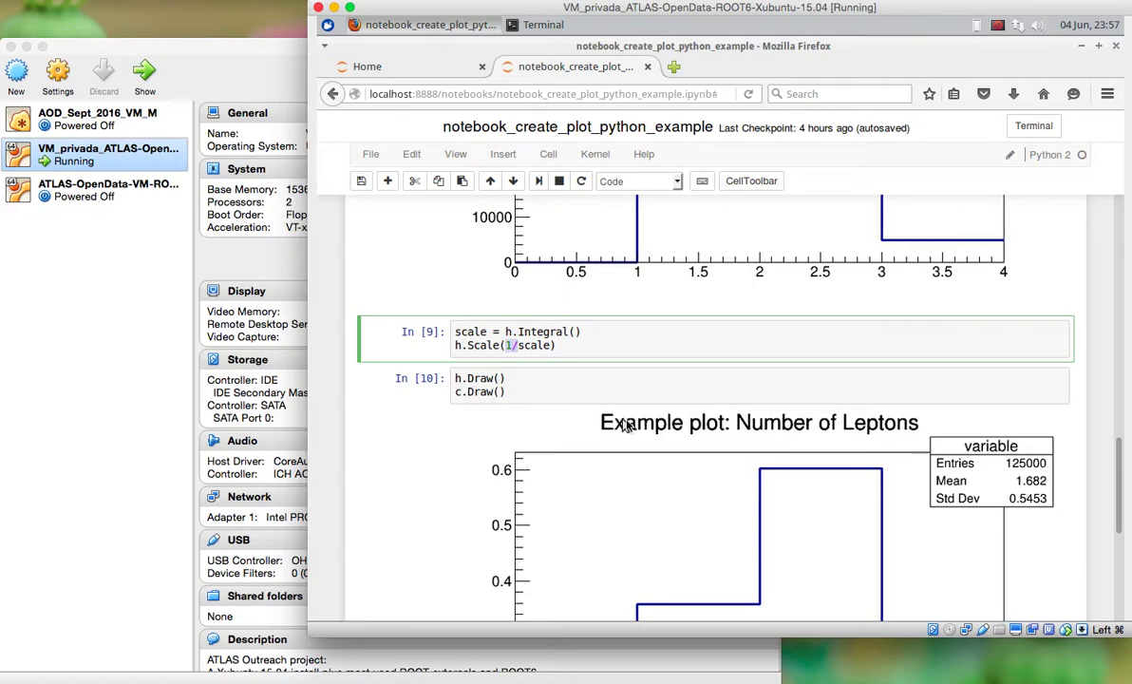
pyautogui.scroll(-8, 904, 439)
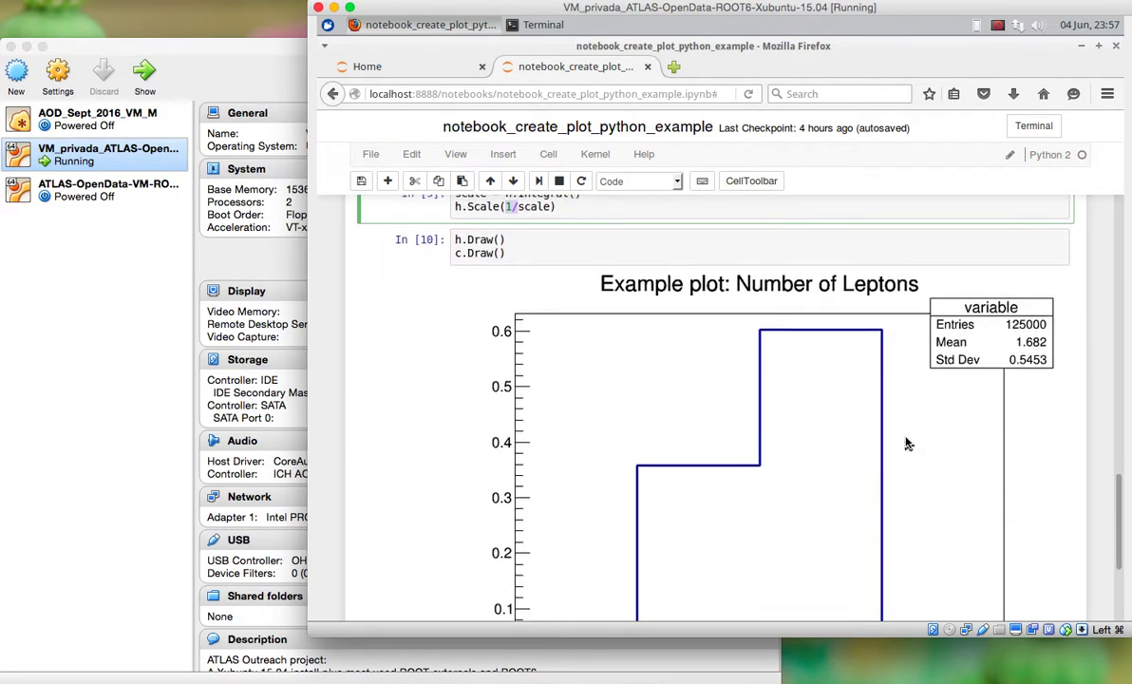
pyautogui.scroll(2, 907, 444)
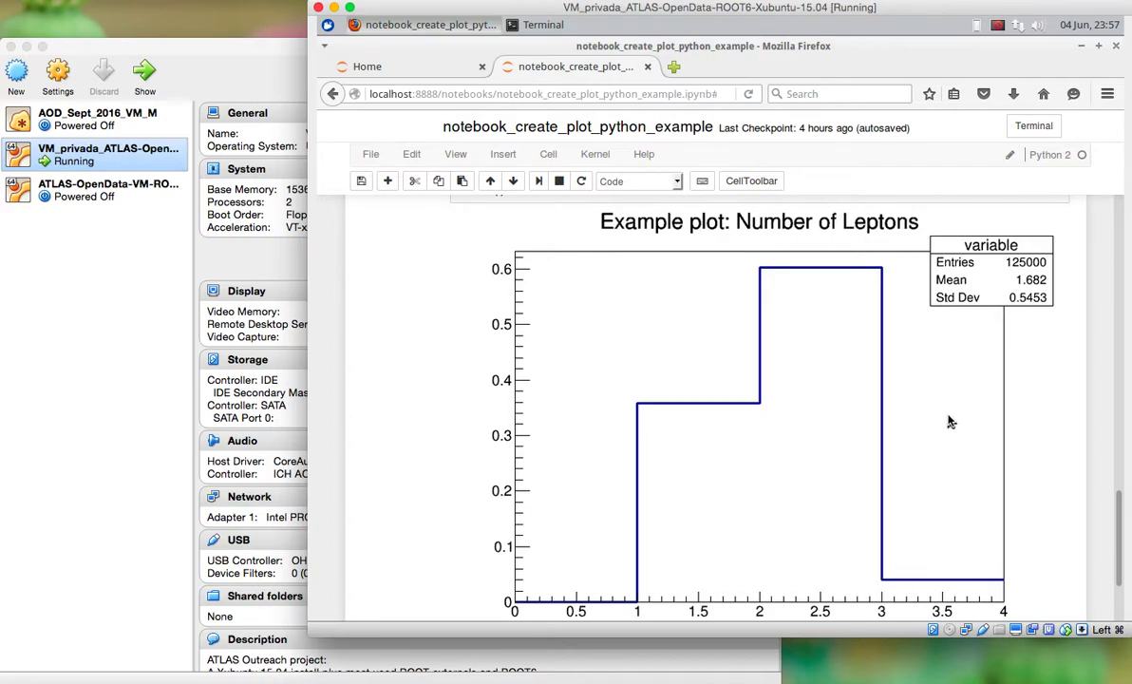
pyautogui.scroll(8, 950, 422)
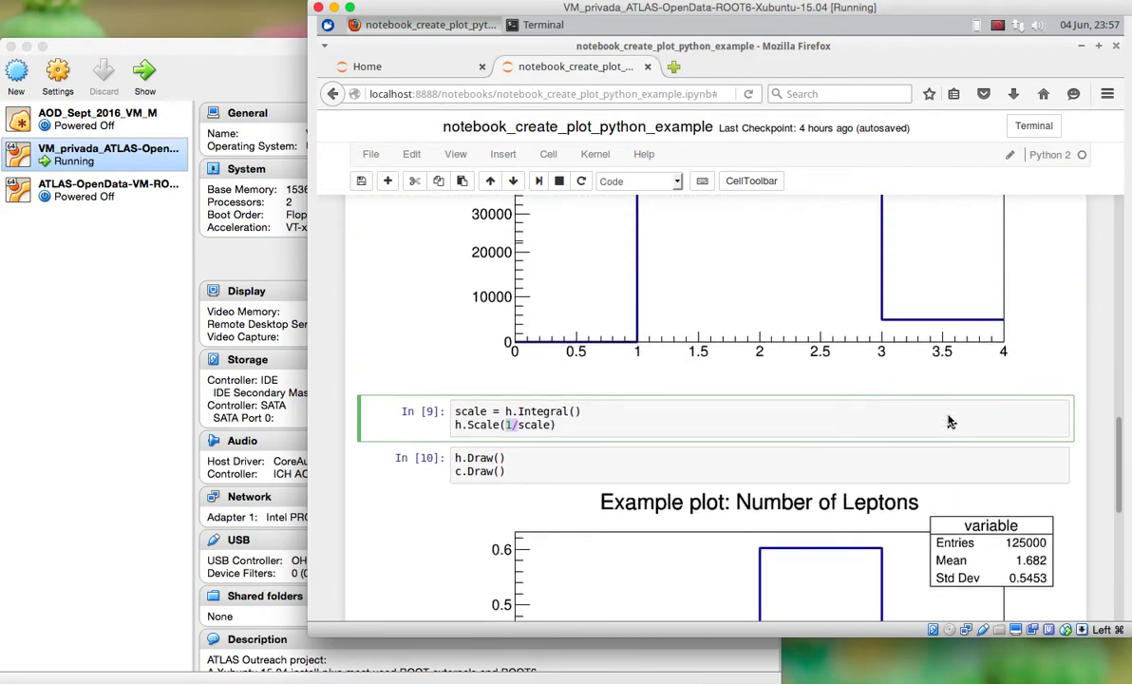
pyautogui.scroll(4, 950, 422)
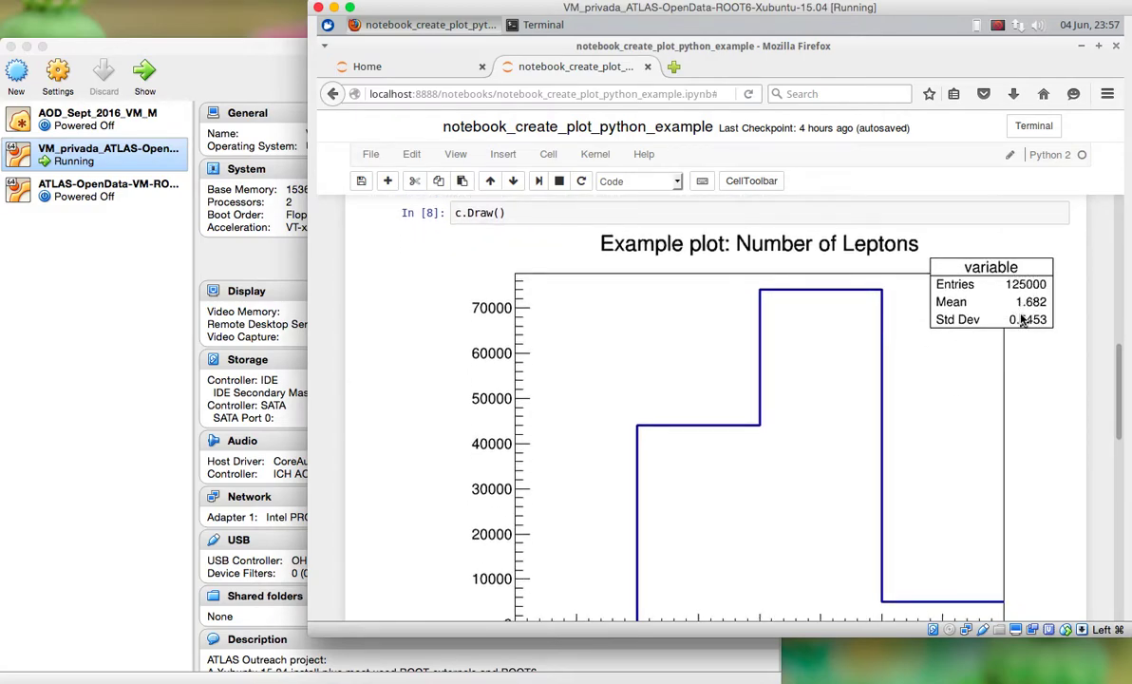
pyautogui.scroll(-5, 1024, 469)
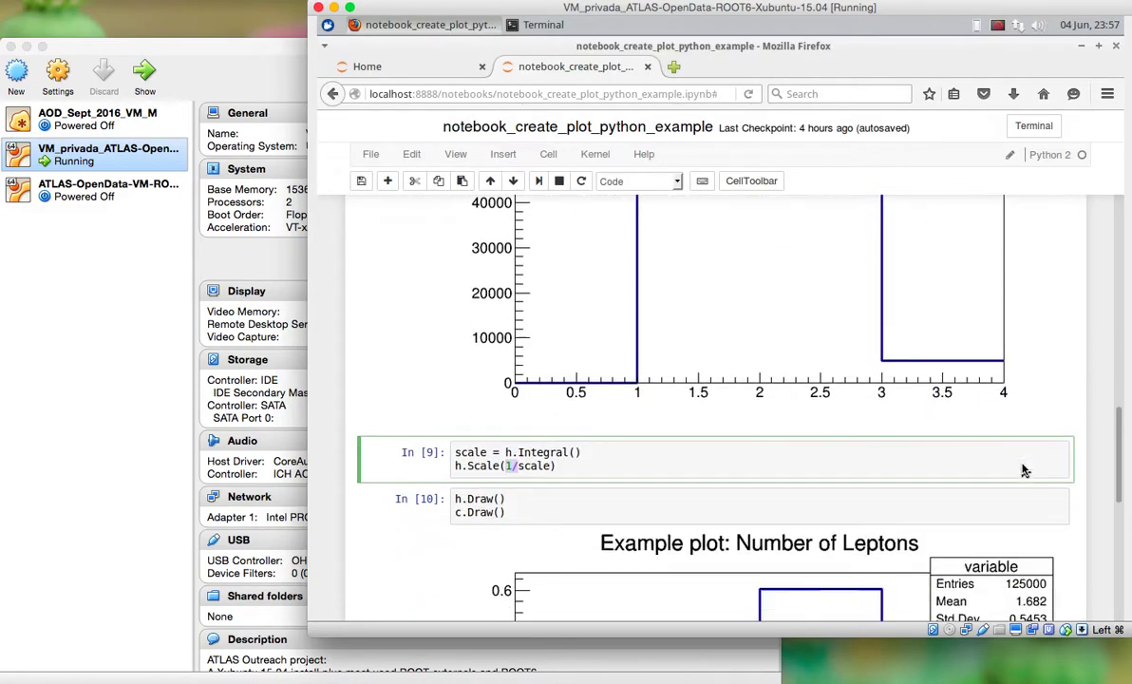
pyautogui.scroll(-2, 1024, 469)
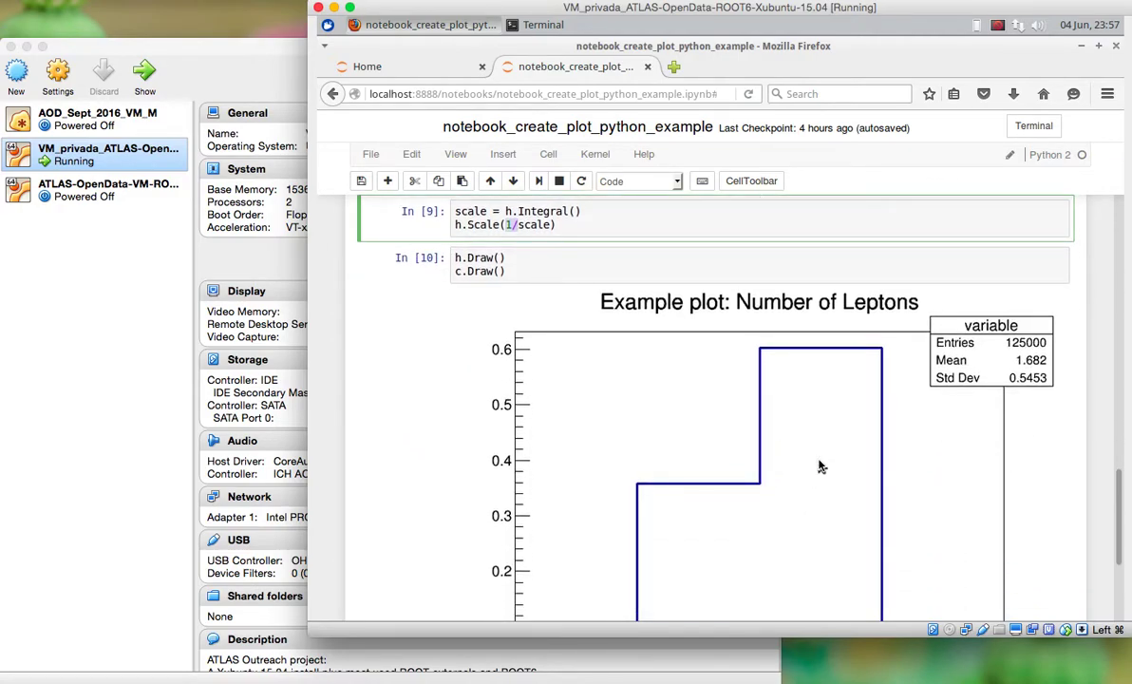
# - Look over the notebook from the final plot back up to the header, selecting the TCanvas cell
pyautogui.click(390, 368)
pyautogui.scroll(-3, 389, 367)
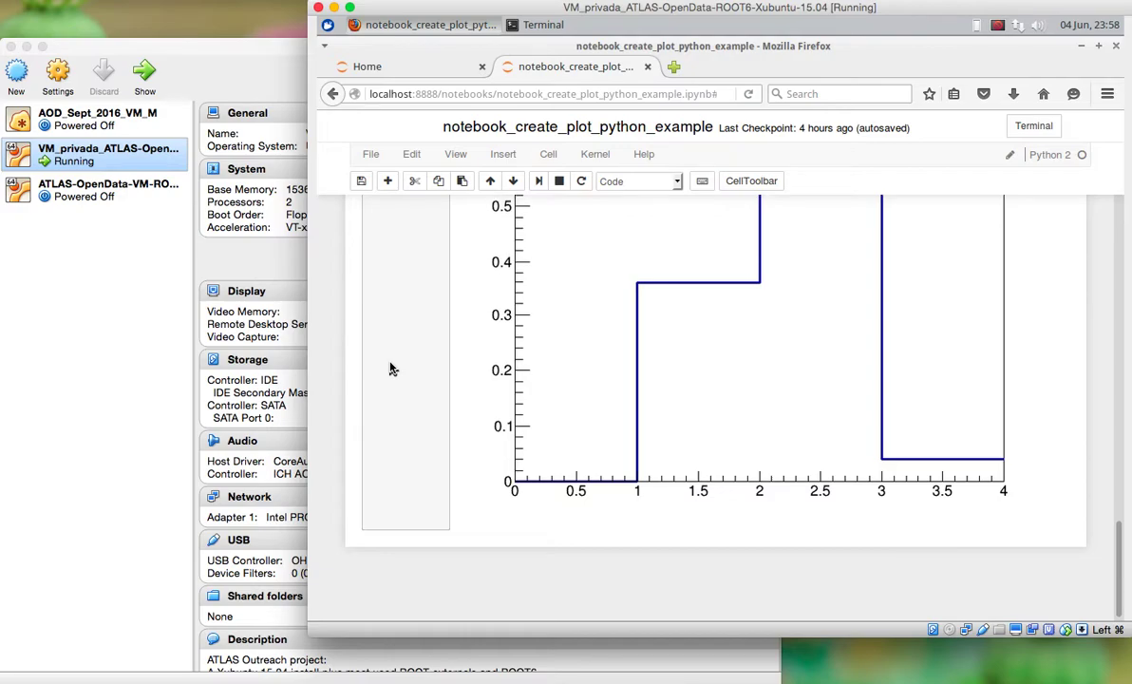
pyautogui.scroll(5, 390, 368)
pyautogui.scroll(10, 389, 367)
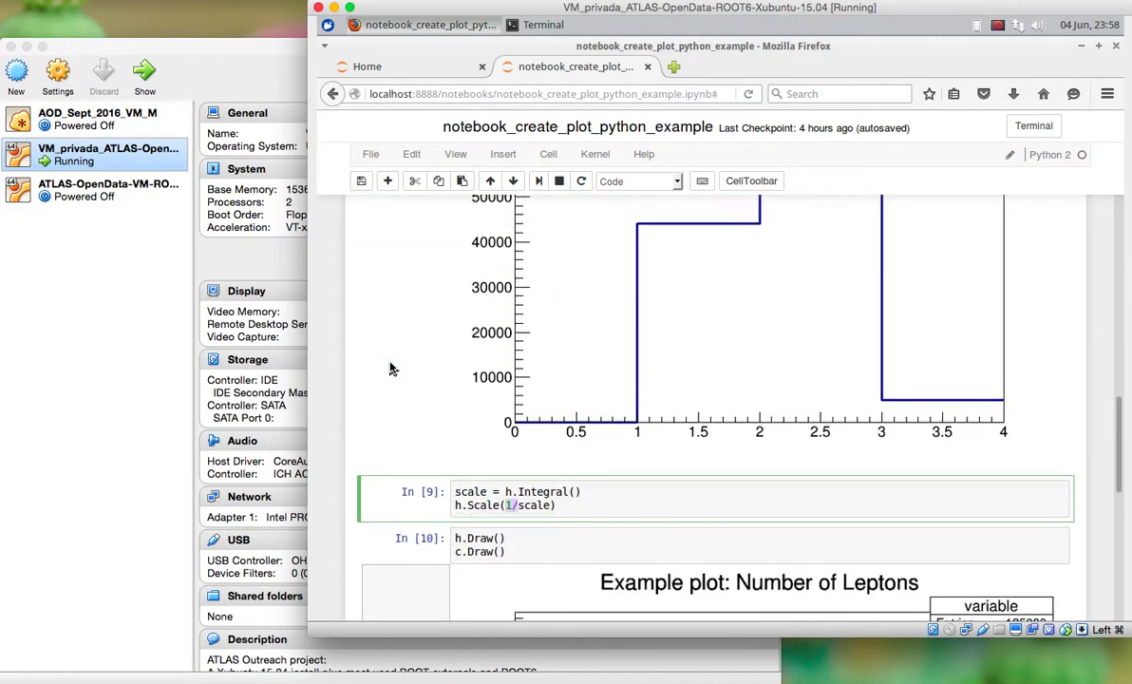
pyautogui.click(390, 368)
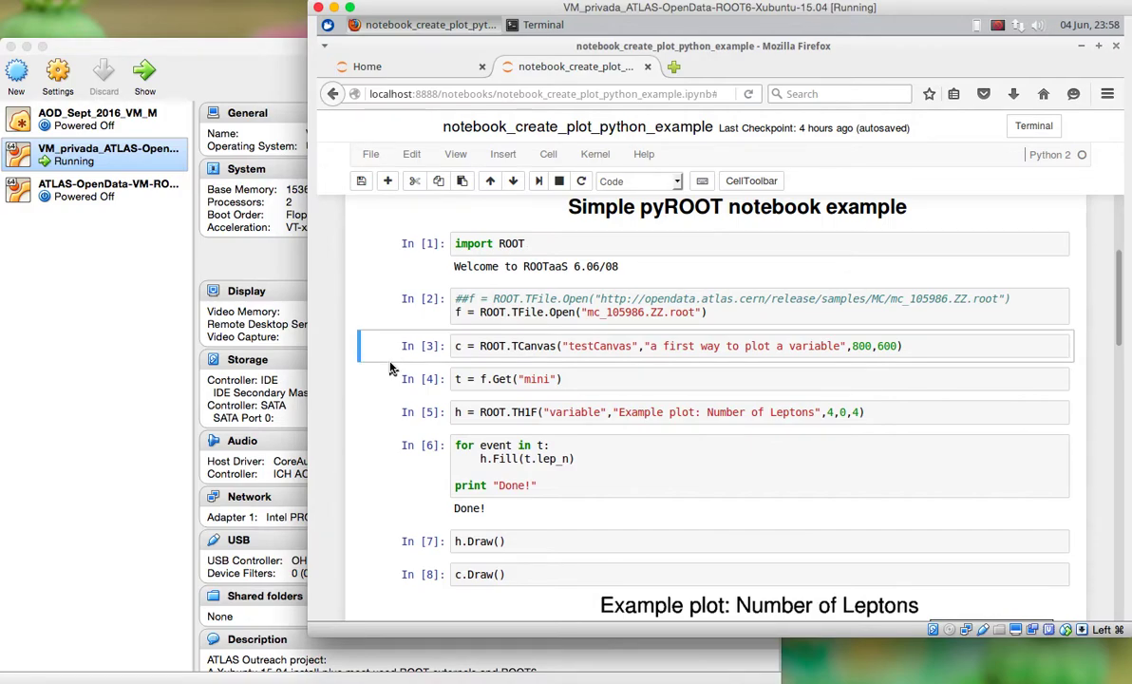
pyautogui.scroll(3, 389, 368)
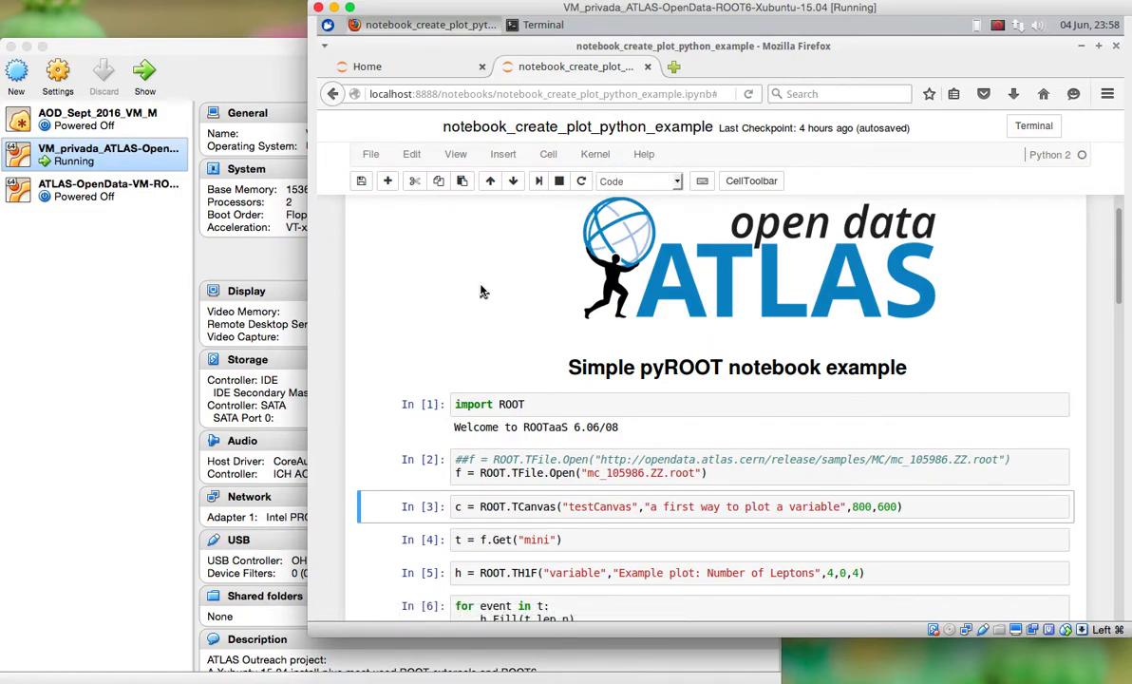
# - Restart the notebook's kernel and clear all outputs, confirming the restart
pyautogui.scroll(-15, 614, 471)
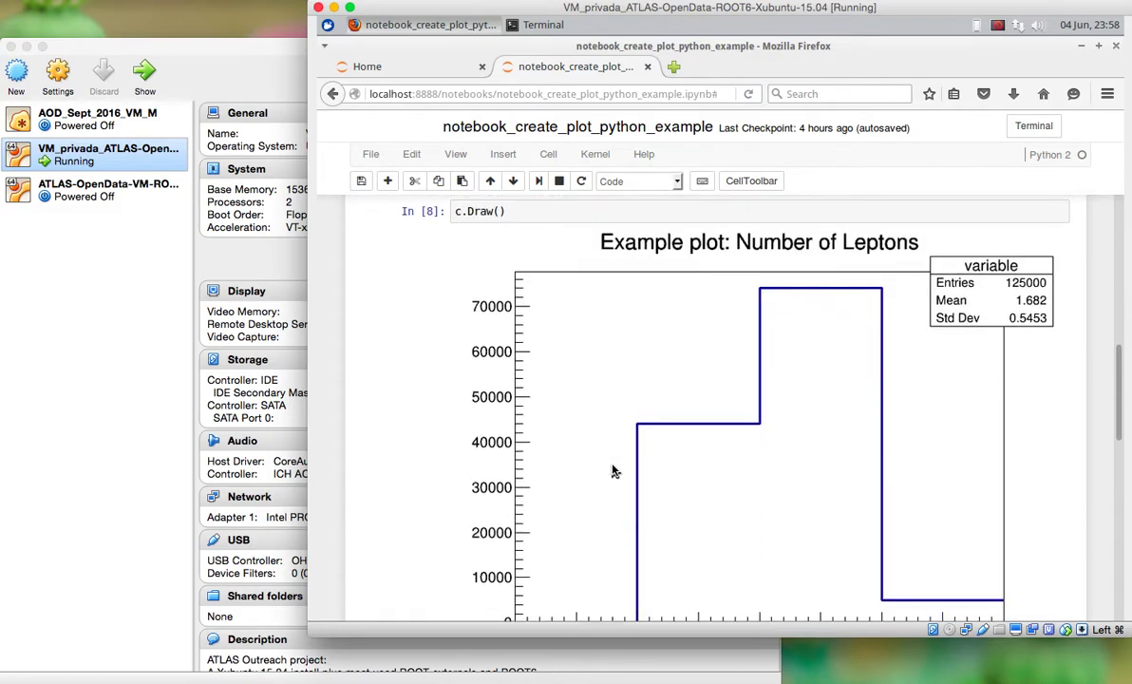
pyautogui.scroll(-4, 613, 471)
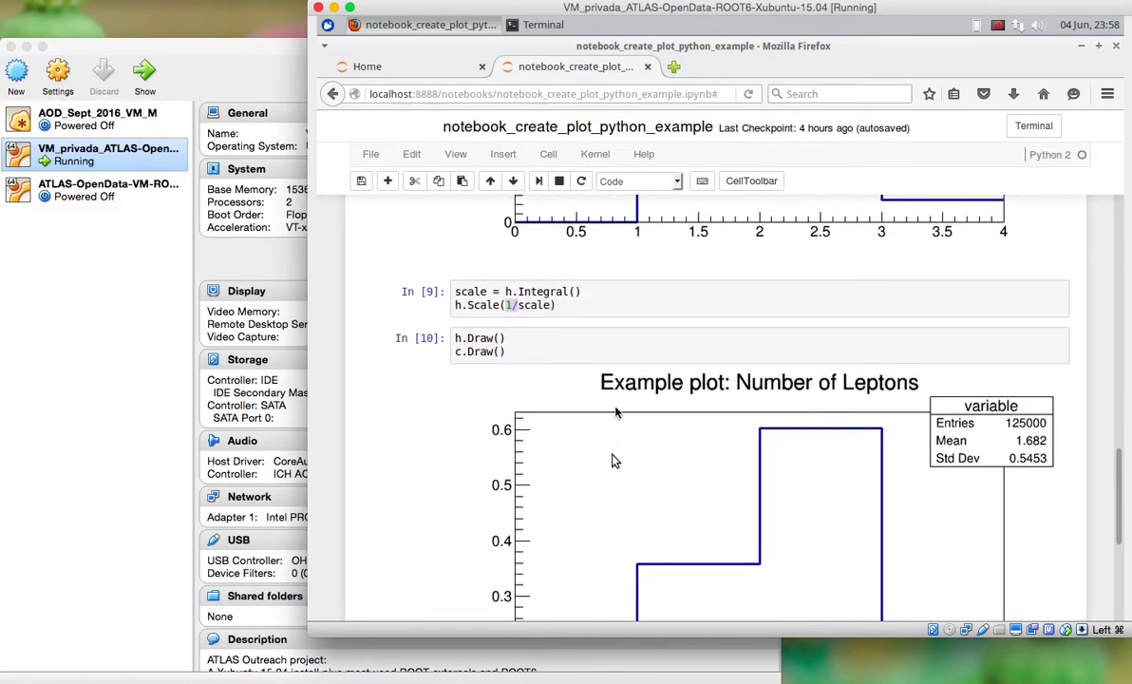
pyautogui.click(595, 156)
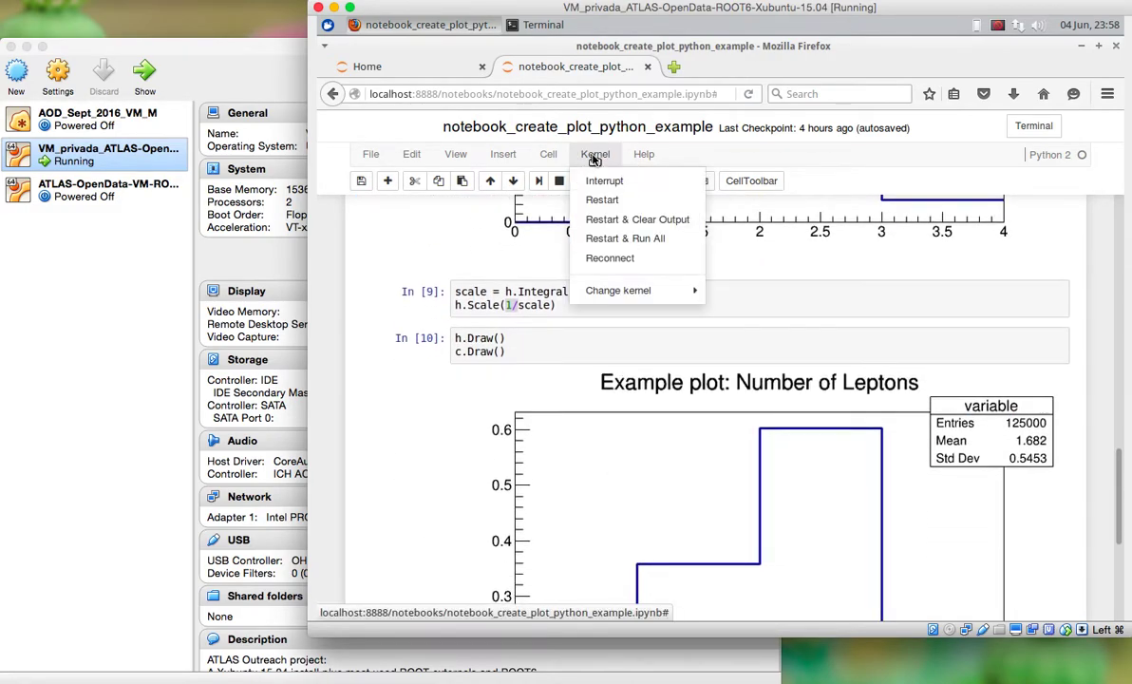
pyautogui.click(649, 225)
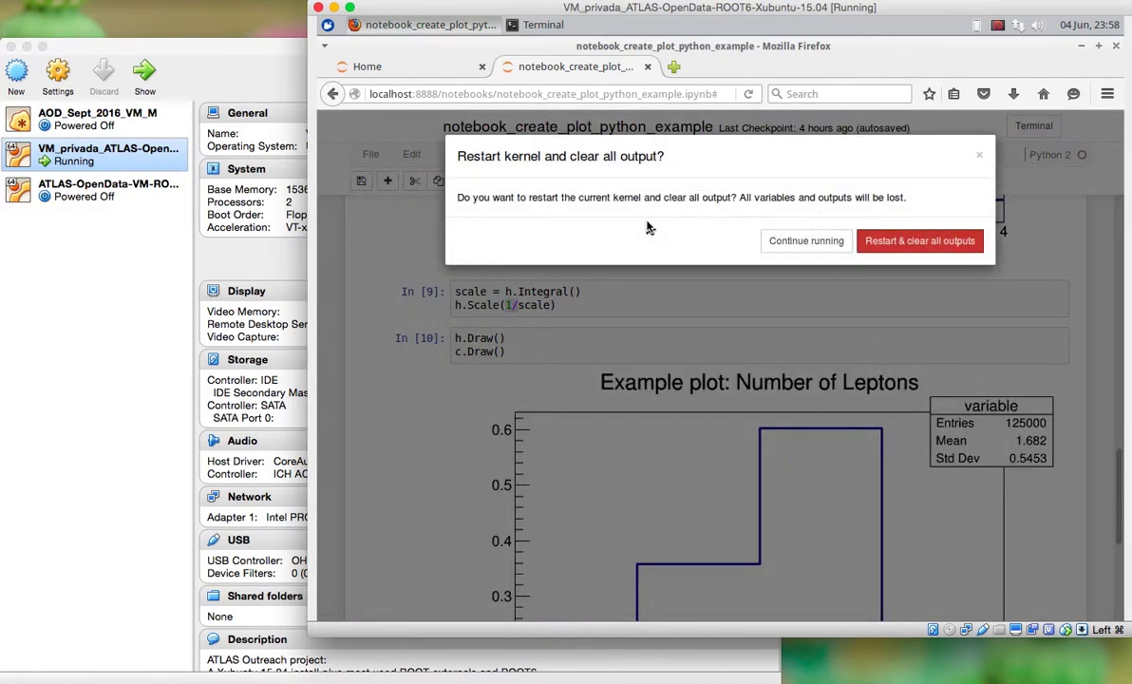
pyautogui.click(880, 242)
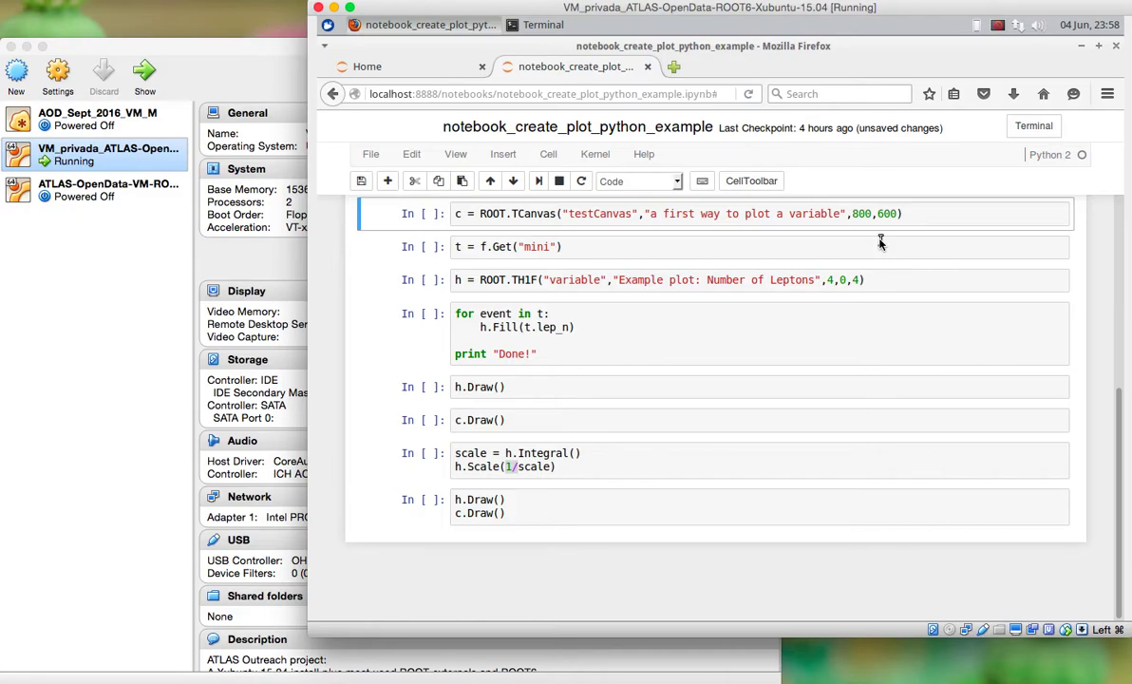
# - Select the import ROOT cell at the start of the notebook and run all cells
pyautogui.scroll(4, 879, 242)
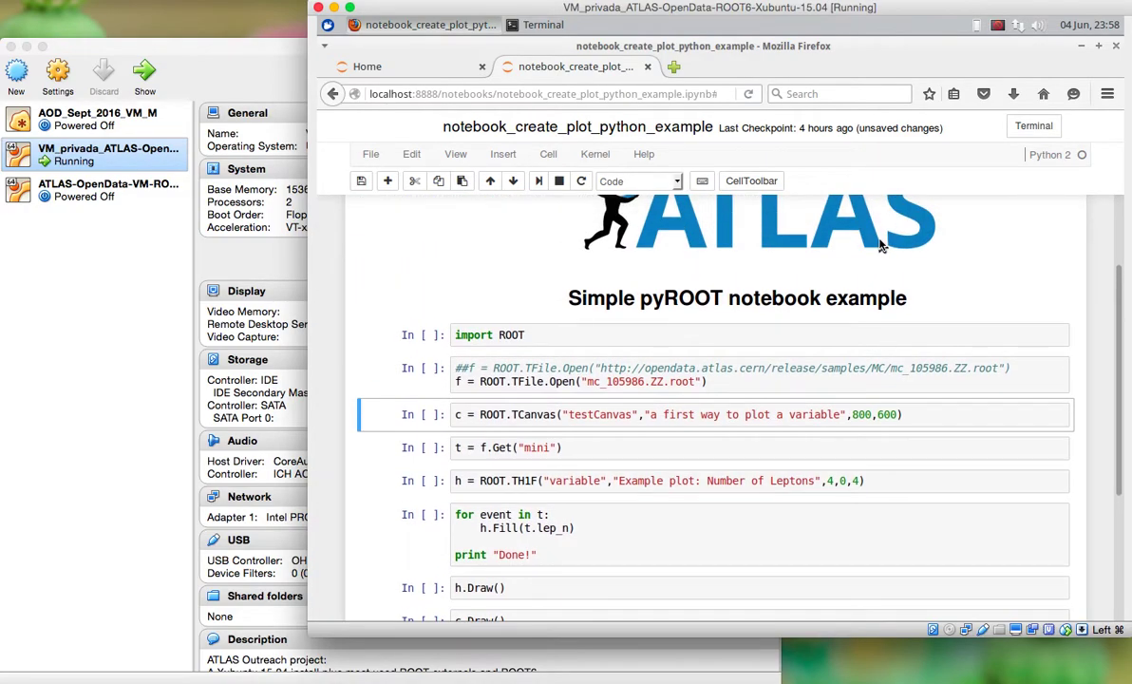
pyautogui.scroll(2, 880, 245)
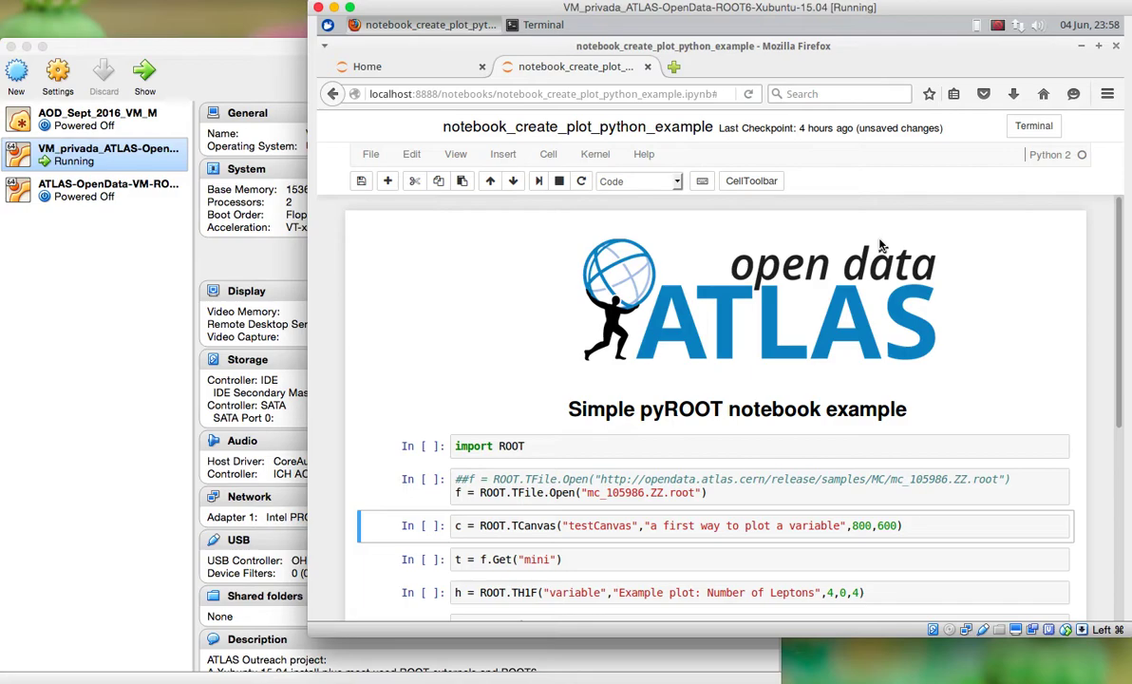
pyautogui.click(522, 447)
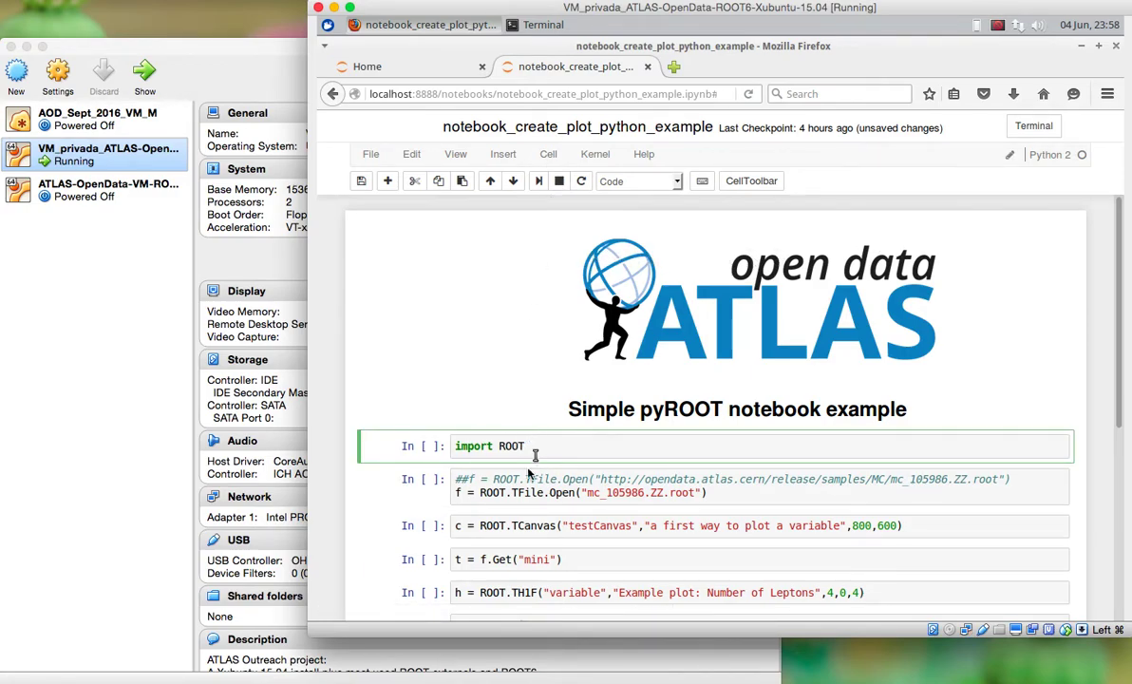
pyautogui.click(548, 155)
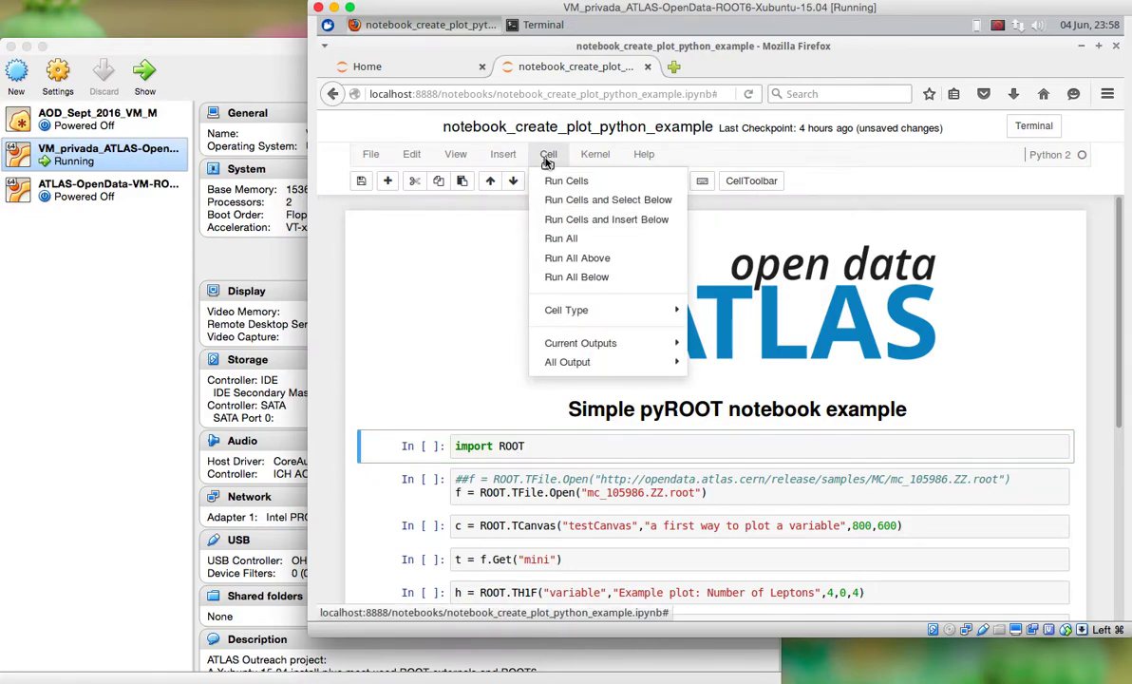
pyautogui.click(548, 245)
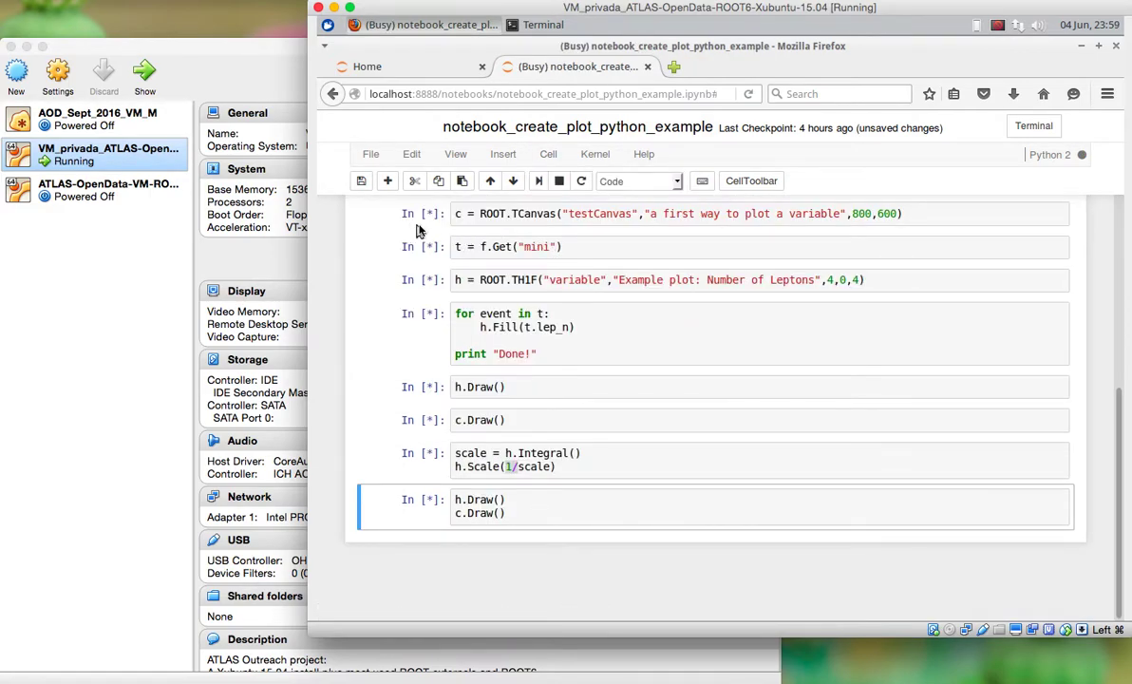
# - Look through the rerun notebook from the first cell to the normalised plot and back up to the header
pyautogui.scroll(1, 413, 242)
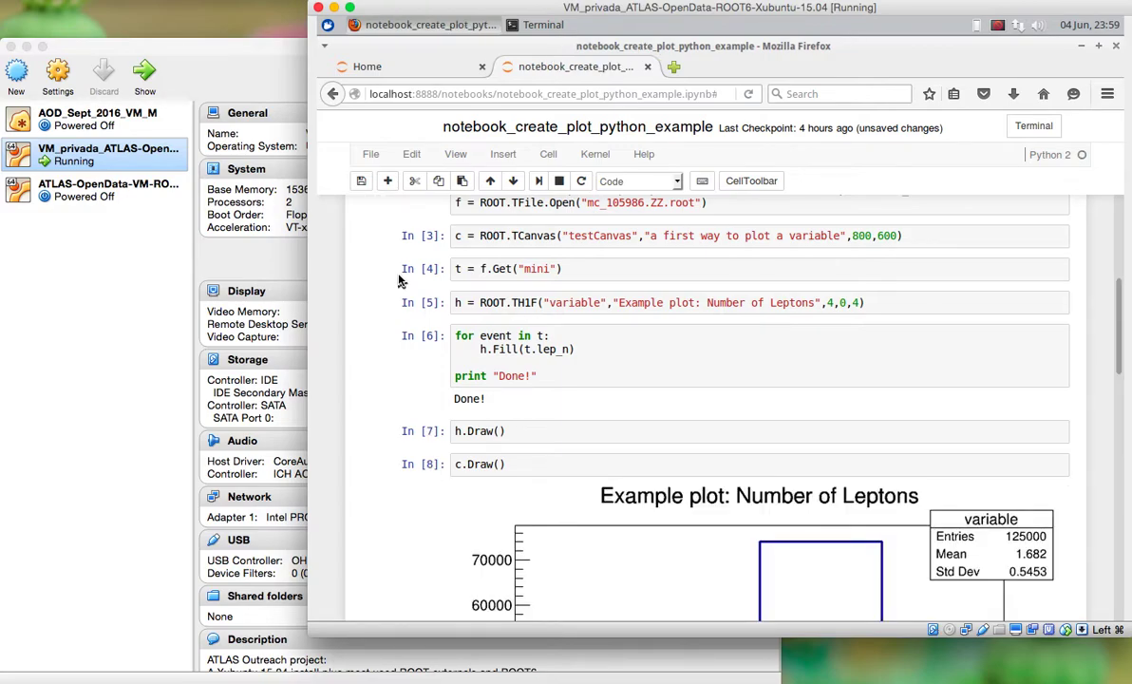
pyautogui.scroll(5, 399, 281)
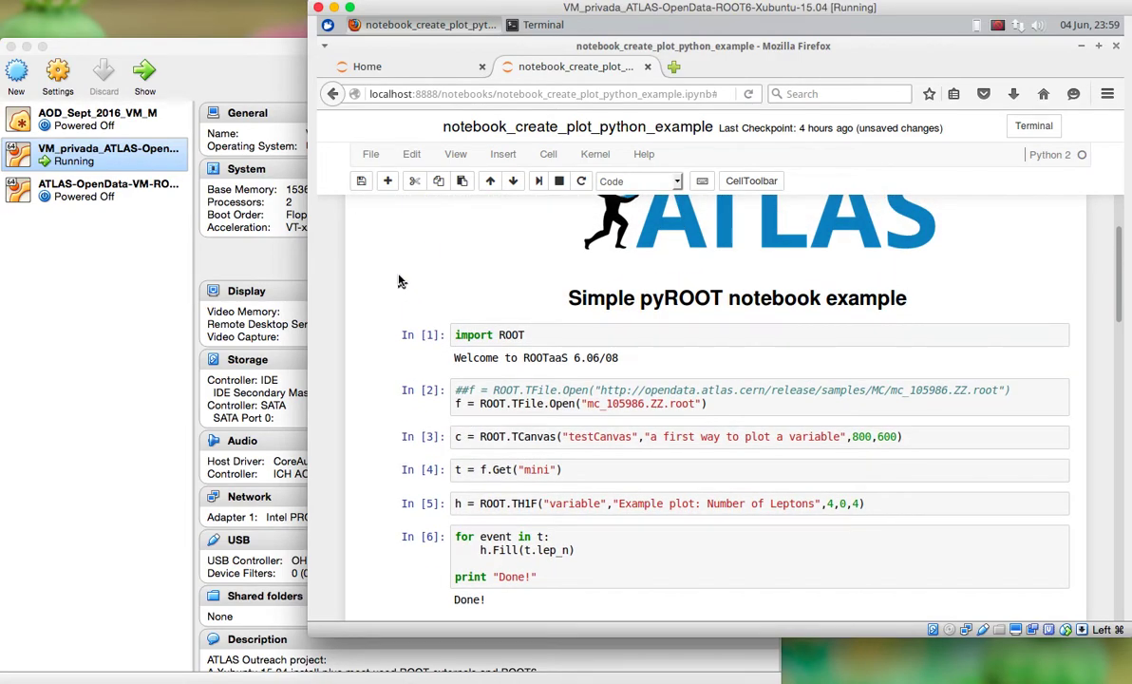
pyautogui.scroll(-7, 399, 281)
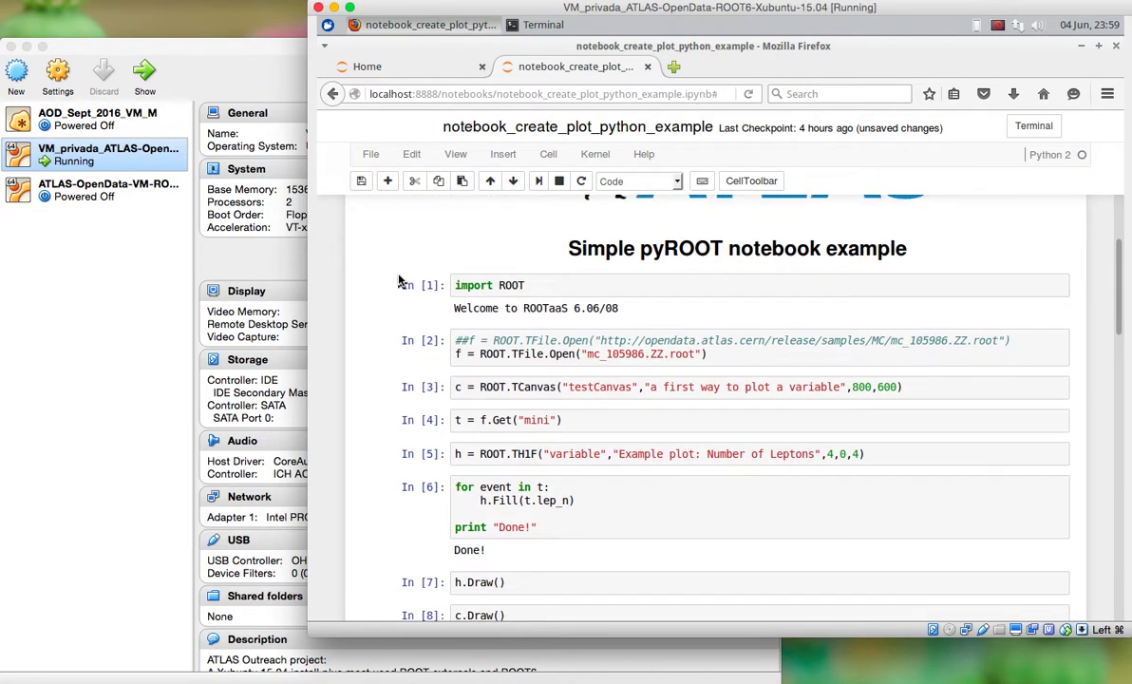
pyautogui.scroll(-8, 399, 280)
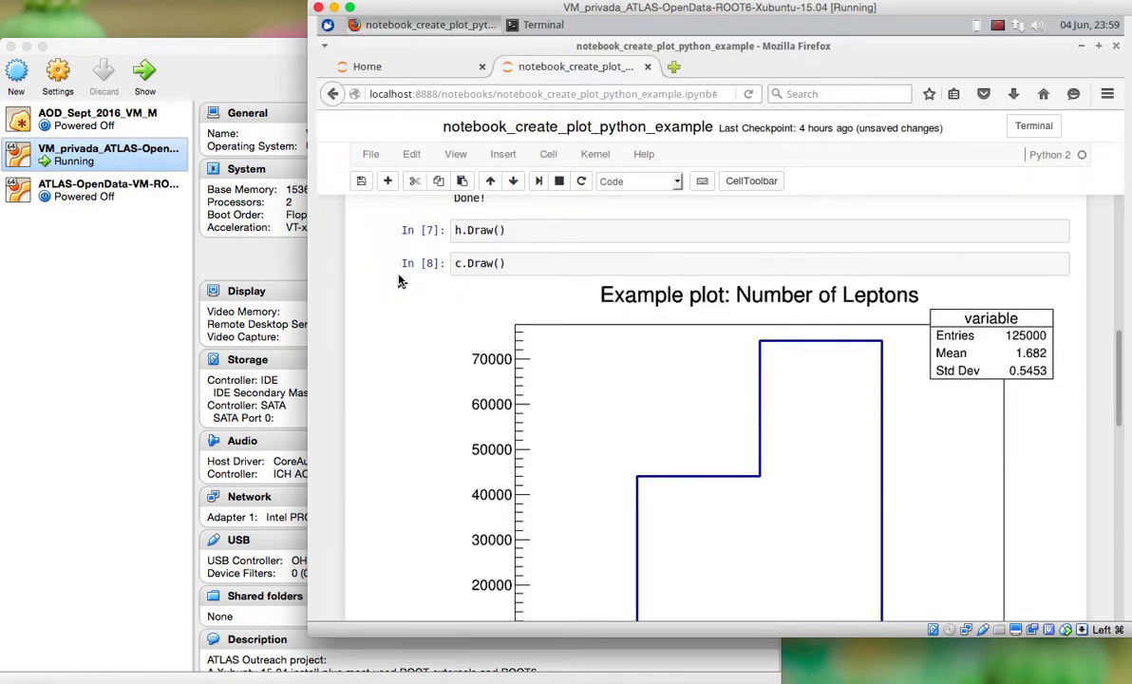
pyautogui.scroll(-11, 399, 280)
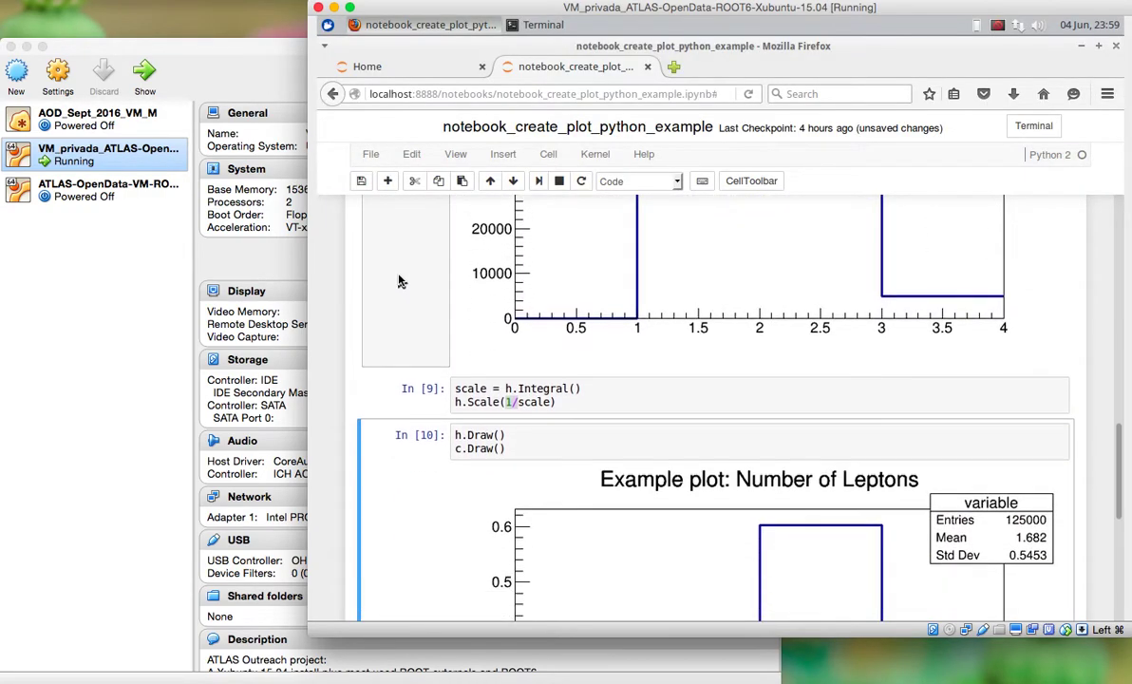
pyautogui.scroll(-3, 399, 280)
pyautogui.scroll(20, 399, 280)
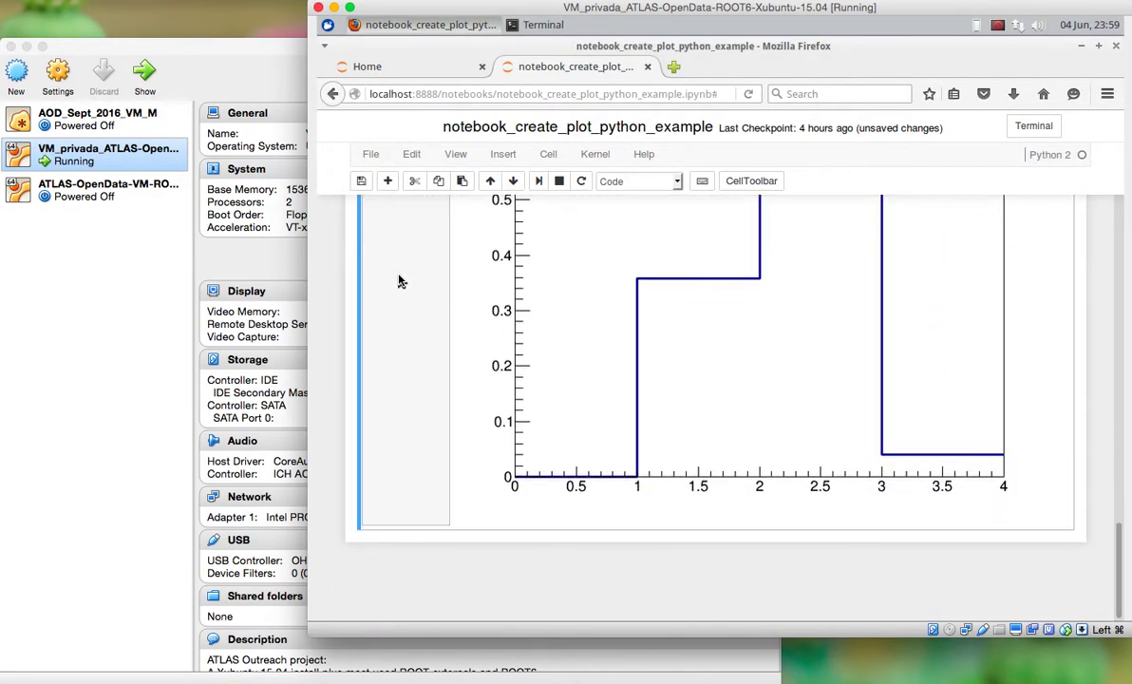
pyautogui.scroll(20, 399, 280)
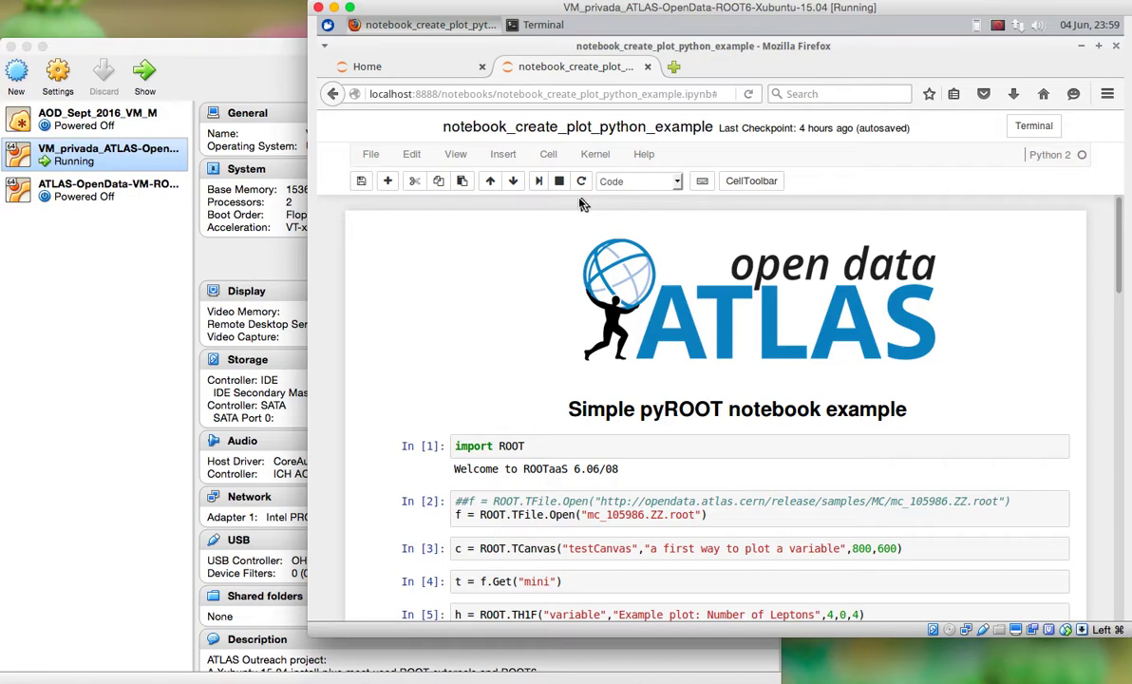
# - View the kernels the notebook can be changed to, keep the current one, and select the header image cell
pyautogui.click(595, 159)
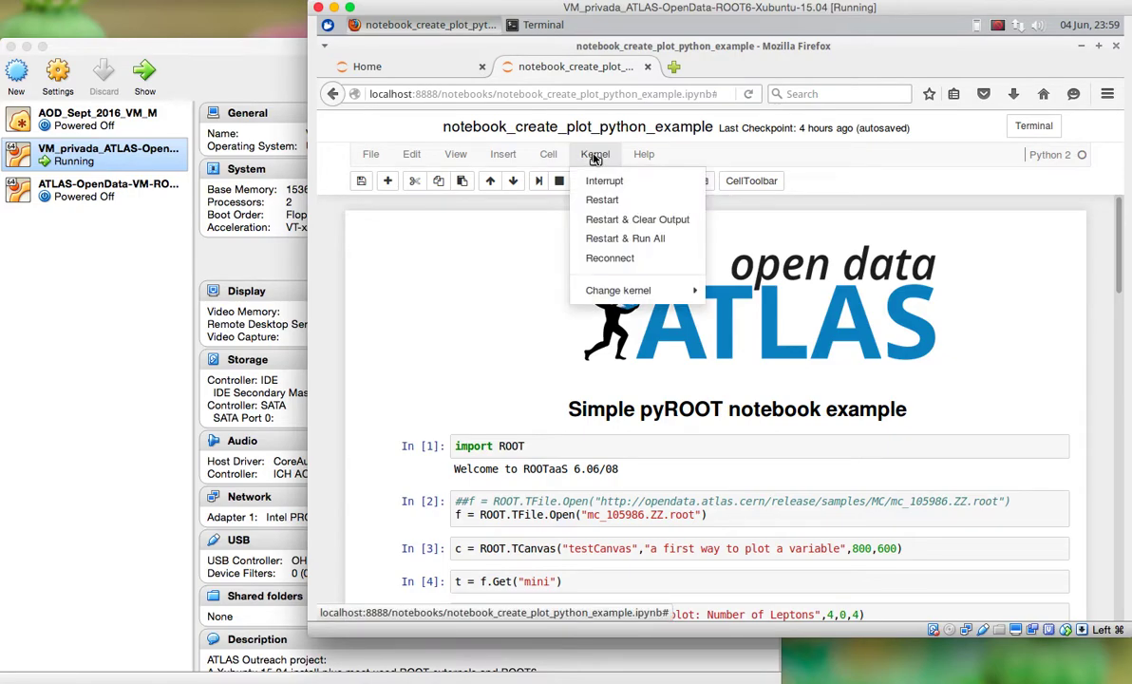
pyautogui.moveTo(608, 294)
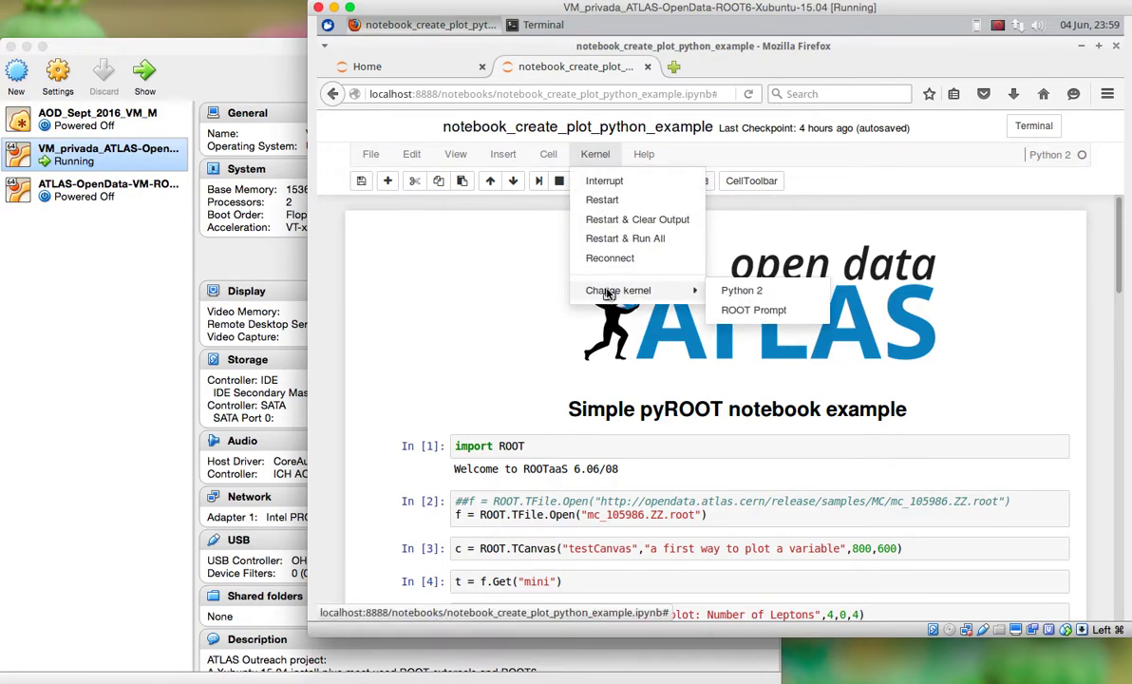
pyautogui.click(475, 290)
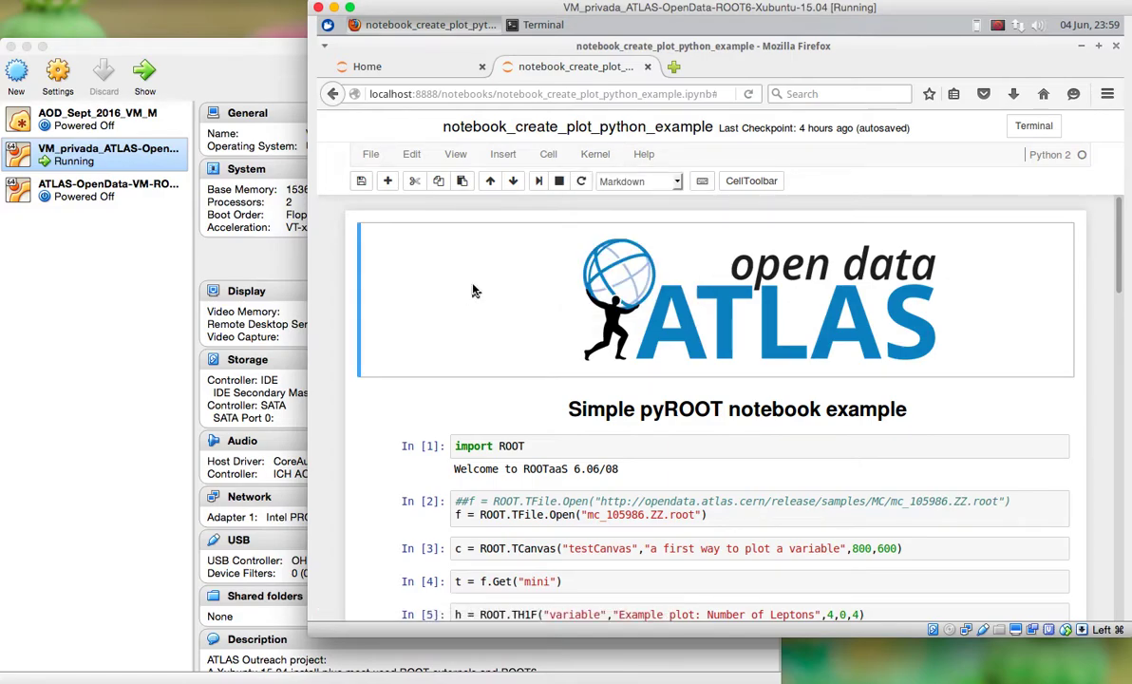
# - Review the file-opening cell, highlighting the local name mc_105986.ZZ.root and then the commented web address
pyautogui.scroll(-2, 475, 291)
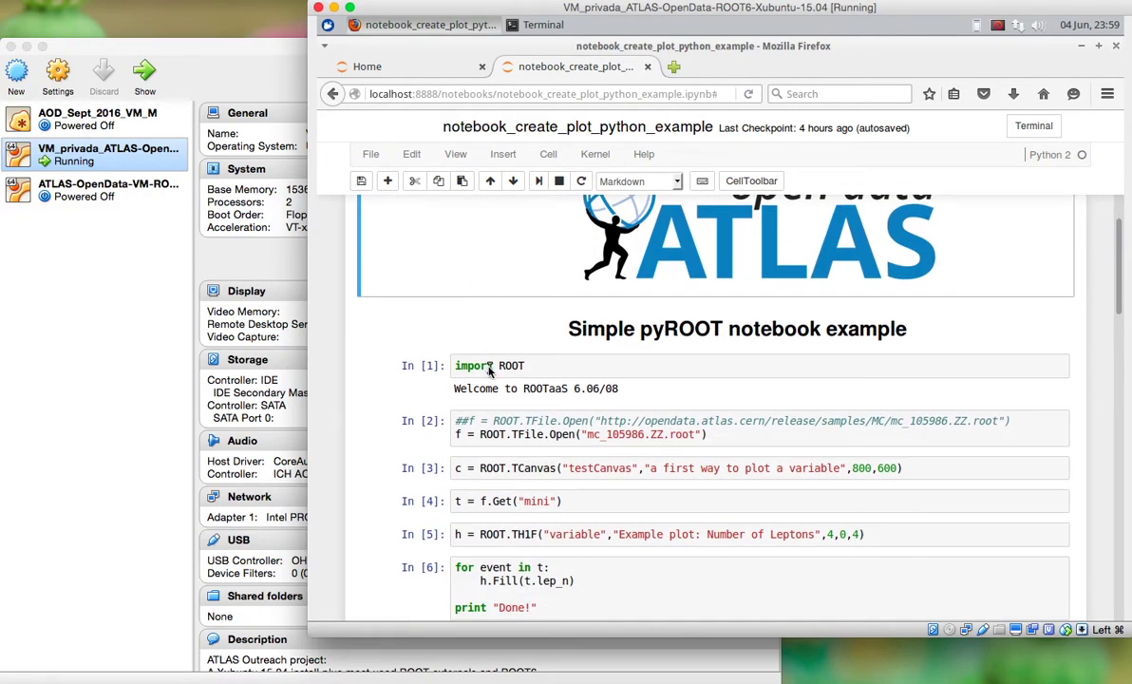
pyautogui.scroll(-1, 489, 371)
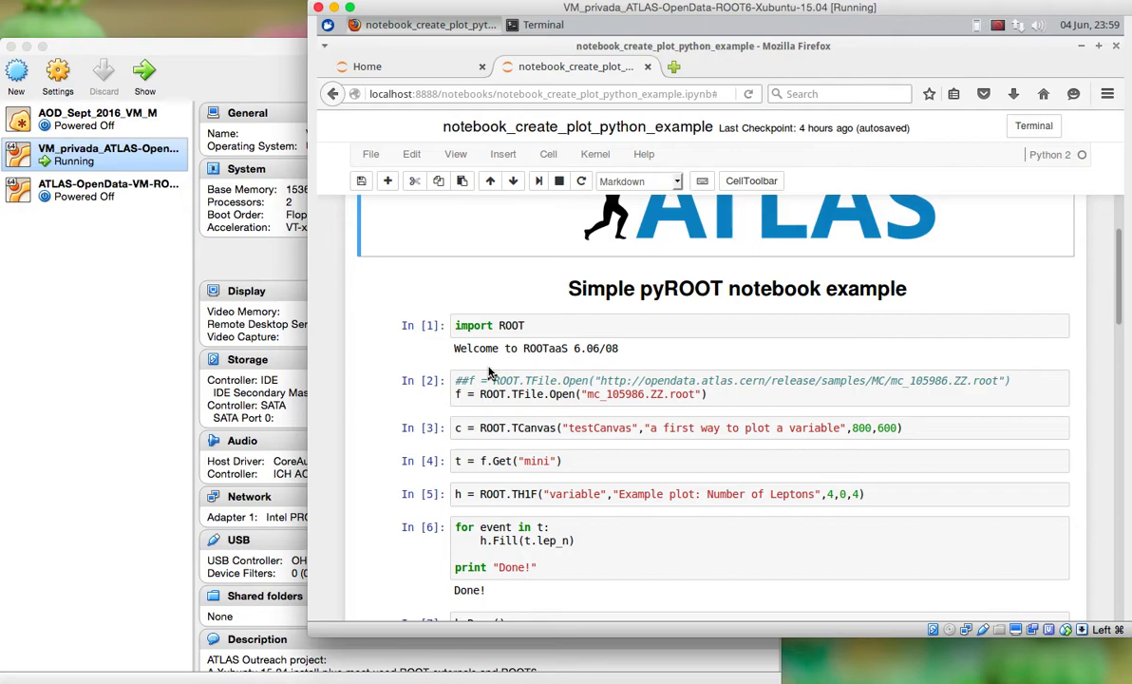
pyautogui.scroll(-2, 489, 371)
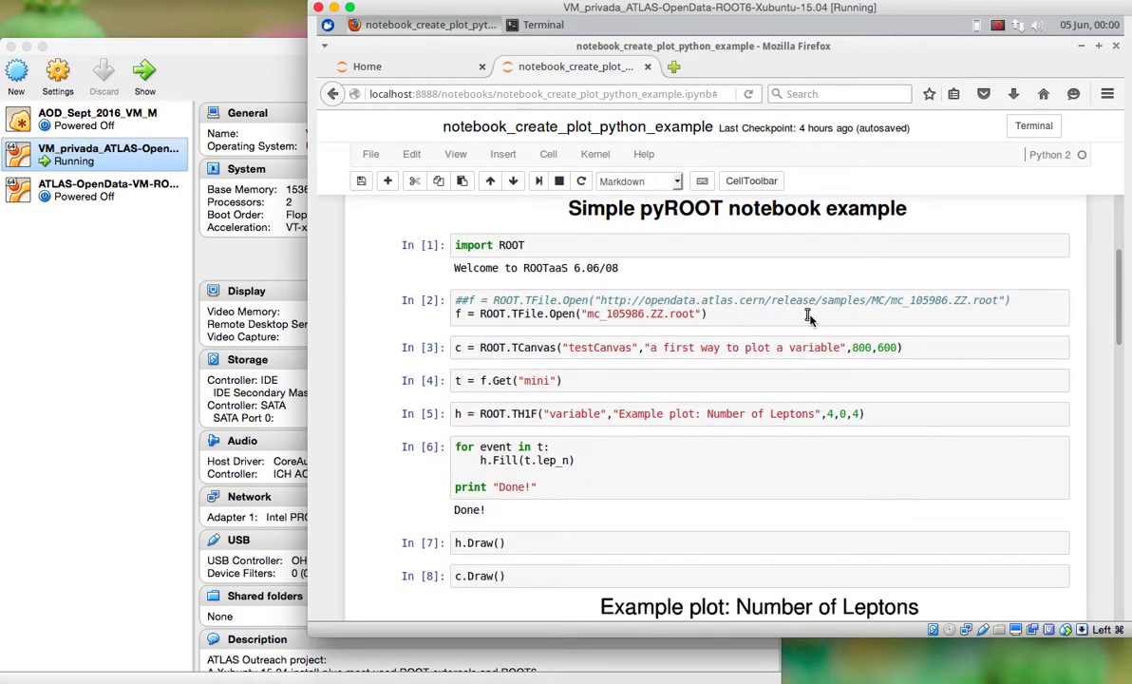
pyautogui.click(618, 314)
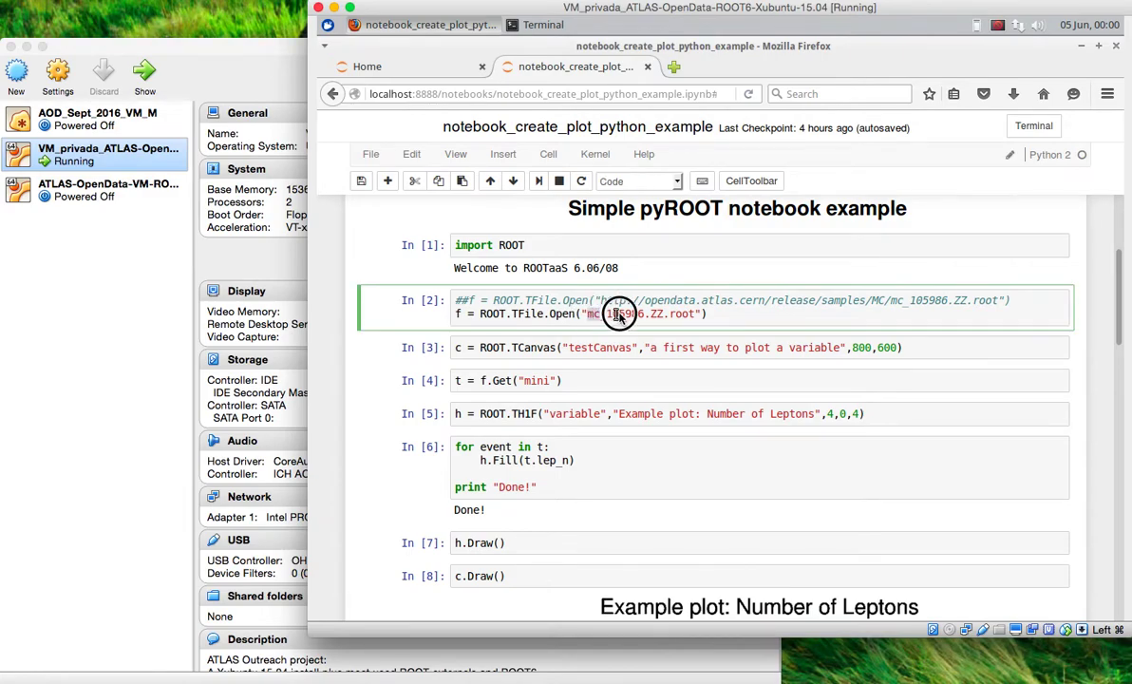
pyautogui.moveTo(618, 314); pyautogui.dragTo(695, 314)
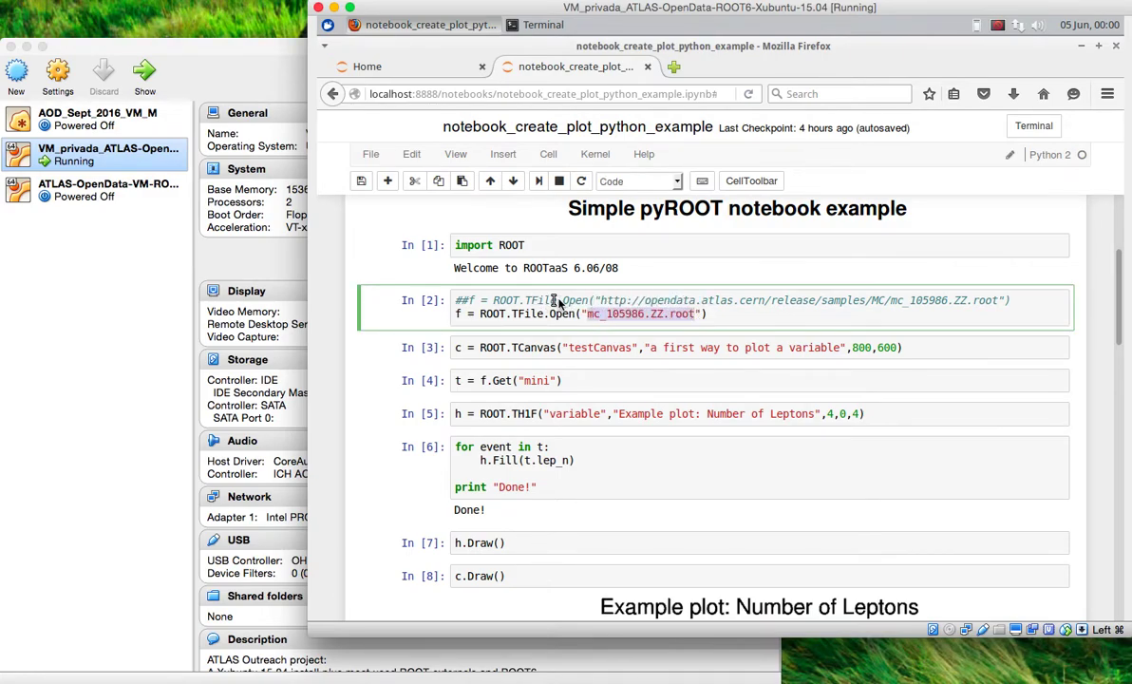
pyautogui.moveTo(603, 300); pyautogui.dragTo(1005, 304)
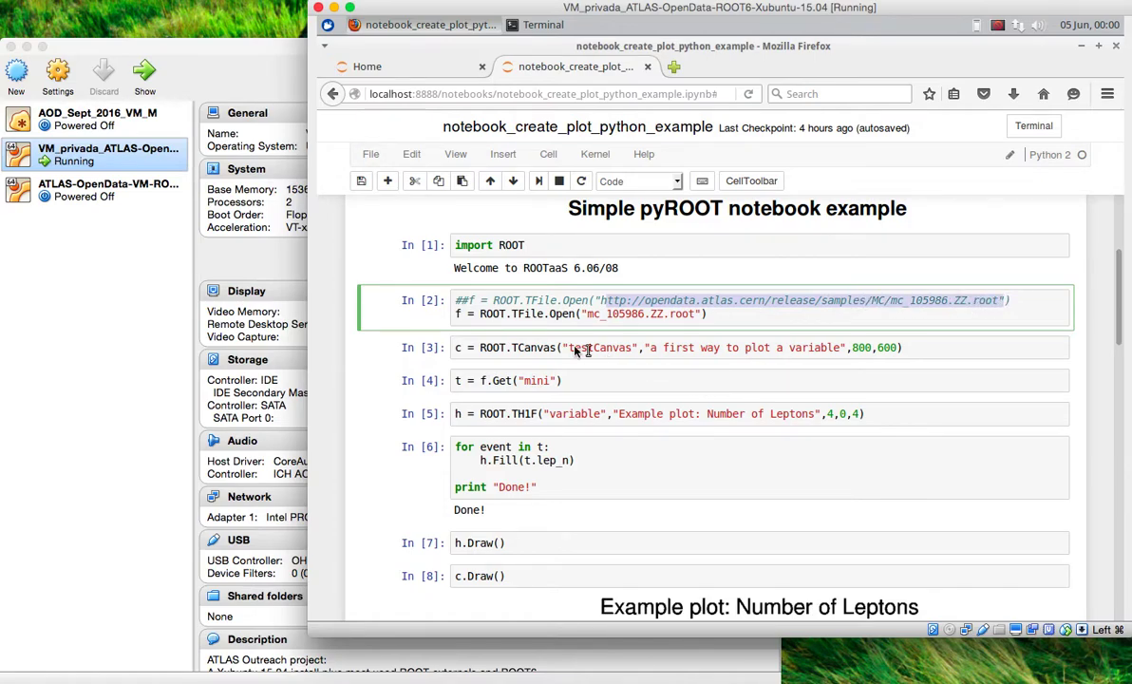
# - Review the definitions of canvas c, tree t and histogram h, highlighting the code in each cell
pyautogui.moveTo(453, 349); pyautogui.dragTo(871, 348)
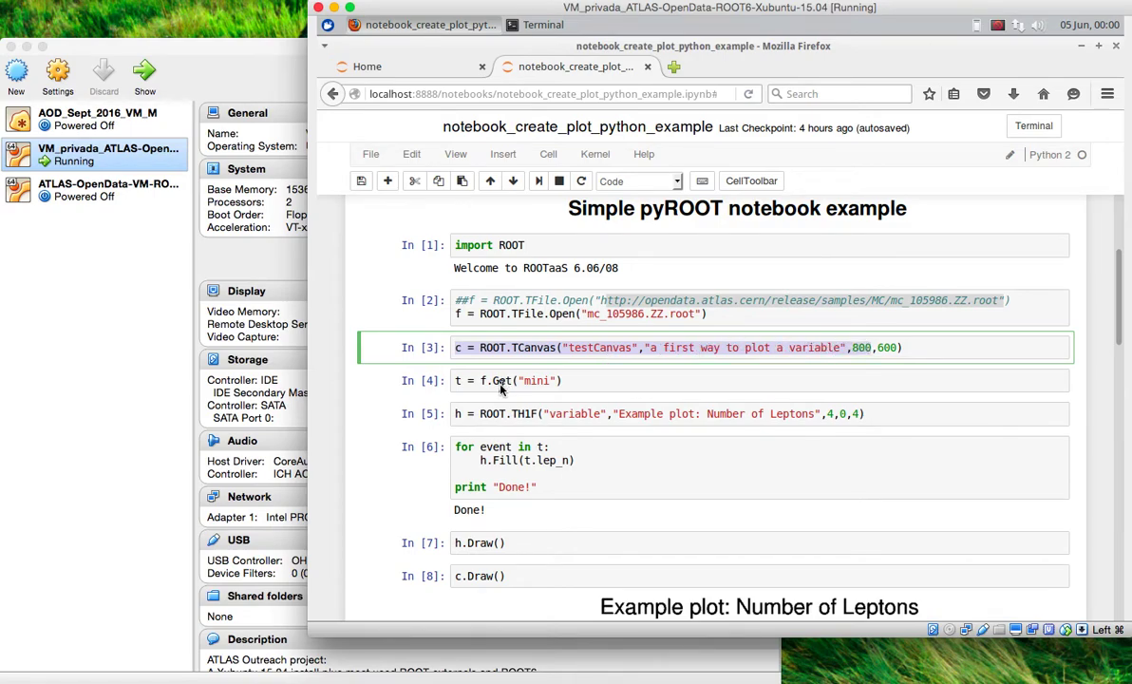
pyautogui.moveTo(453, 381); pyautogui.dragTo(480, 380)
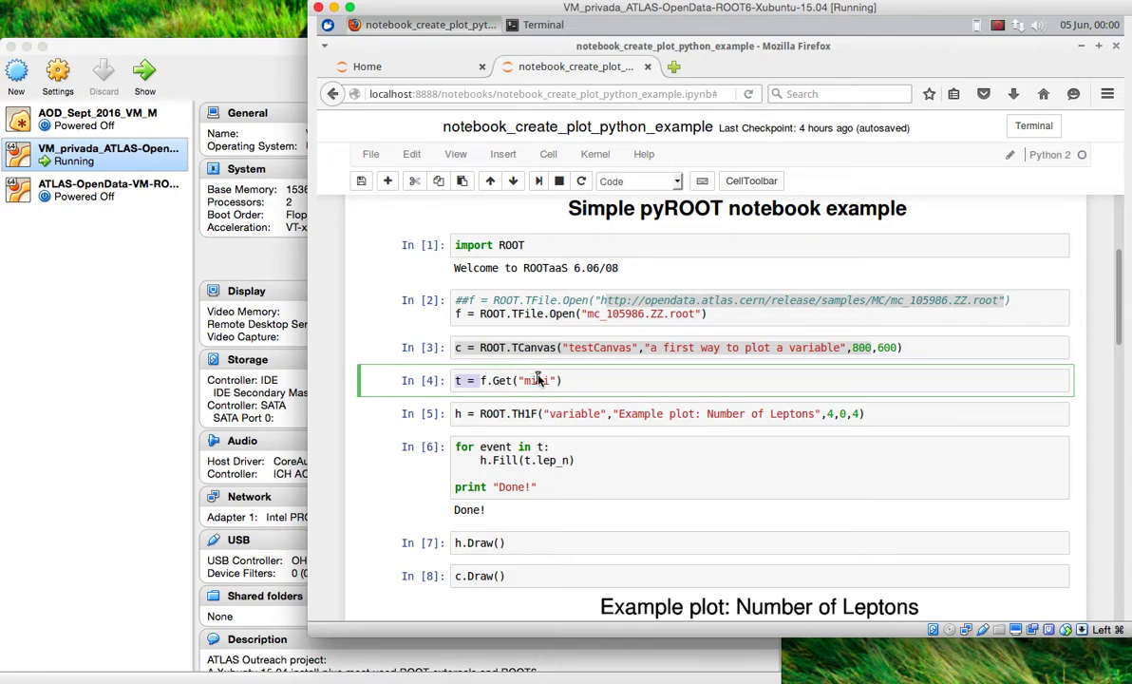
pyautogui.click(455, 414)
pyautogui.keyDown('shift'); pyautogui.click(862, 413); pyautogui.keyUp('shift')
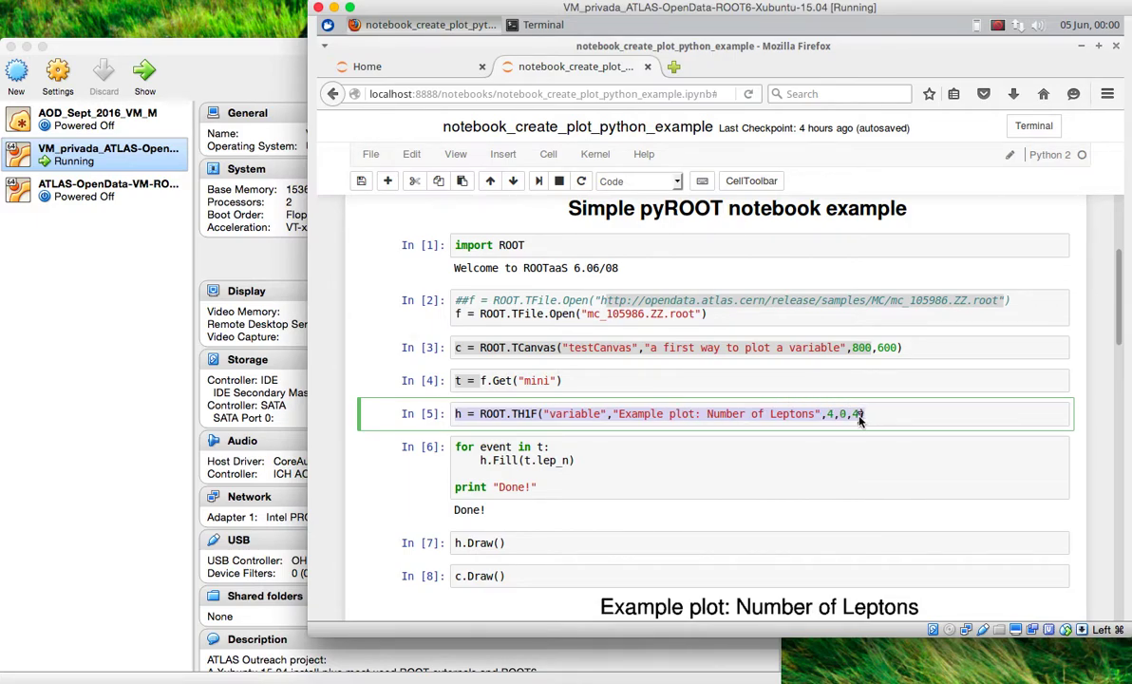
# - Examine the event loop that fills the histogram with lep_n, highlighting the references to tree t
pyautogui.scroll(-2, 715, 514)
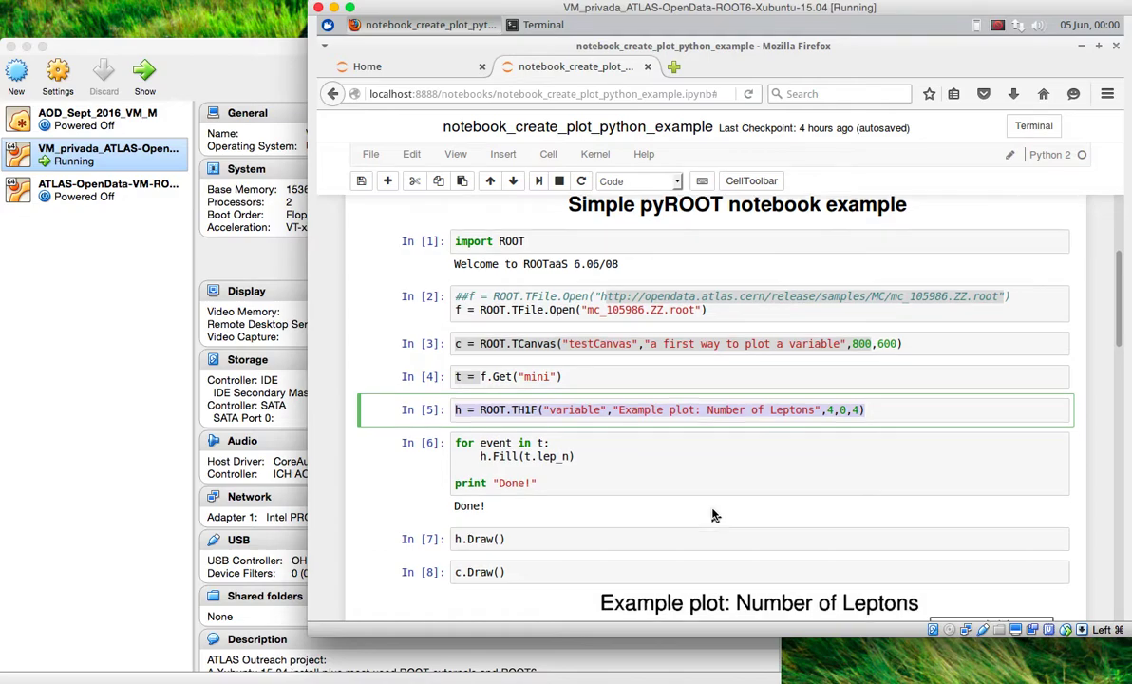
pyautogui.scroll(-2, 714, 514)
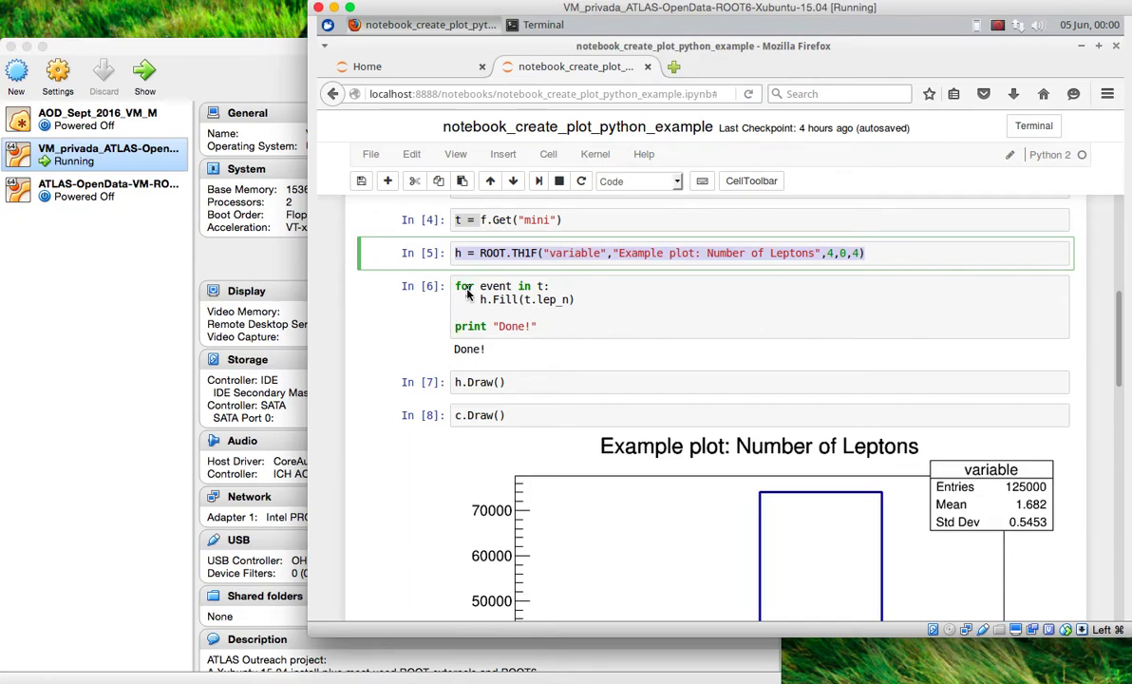
pyautogui.click(539, 288)
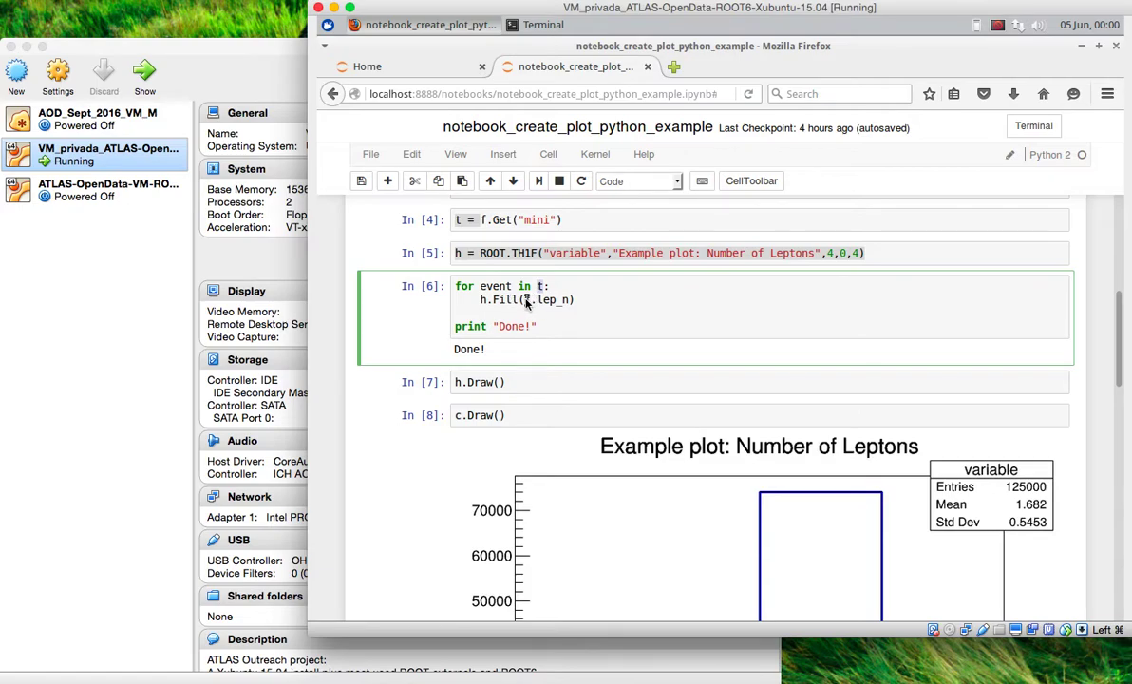
pyautogui.moveTo(525, 300); pyautogui.dragTo(549, 299)
pyautogui.scroll(-1, 469, 383)
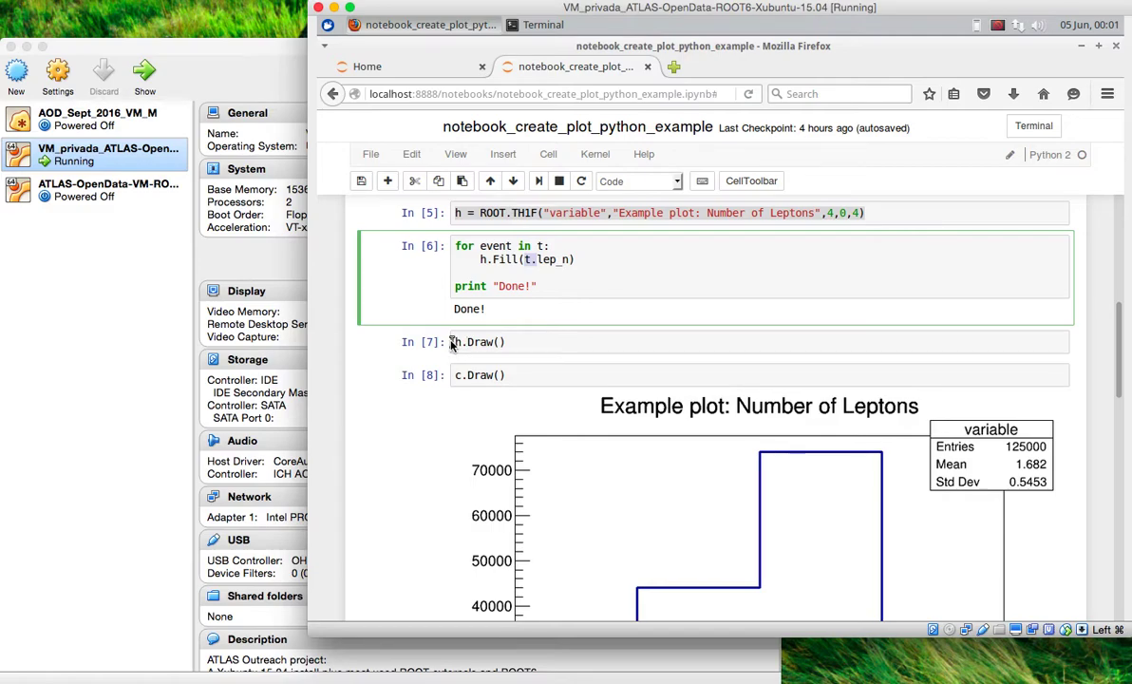
# - Highlight the h.Draw() cell and examine it together with the c.Draw() cell and the first plot
pyautogui.click(521, 344)
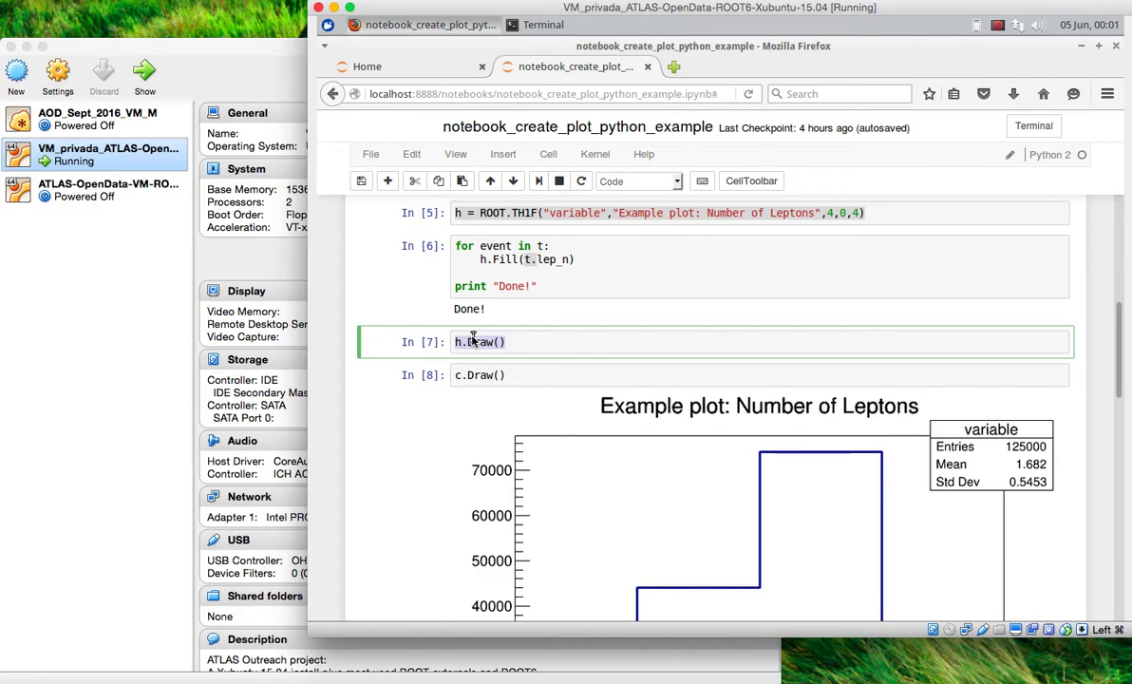
pyautogui.scroll(-2, 472, 340)
pyautogui.scroll(-2, 472, 339)
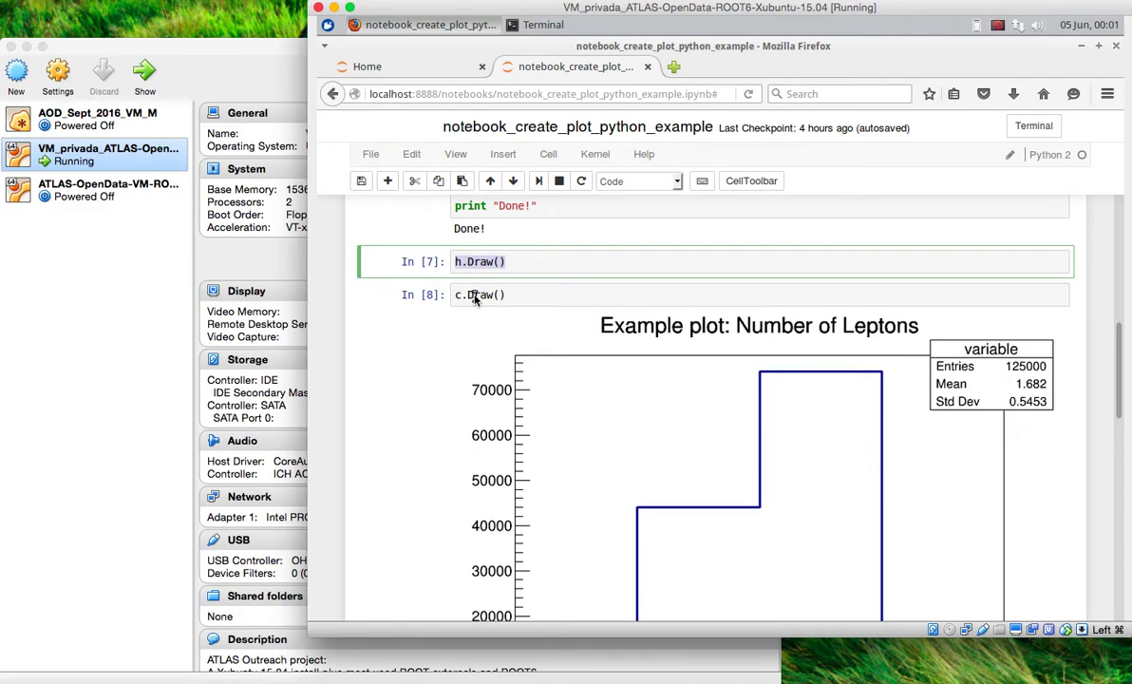
# - Examine the first lepton plot, the h.Integral() and h.Scale(1/scale) cell, and the normalised plot below it
pyautogui.scroll(-3, 518, 350)
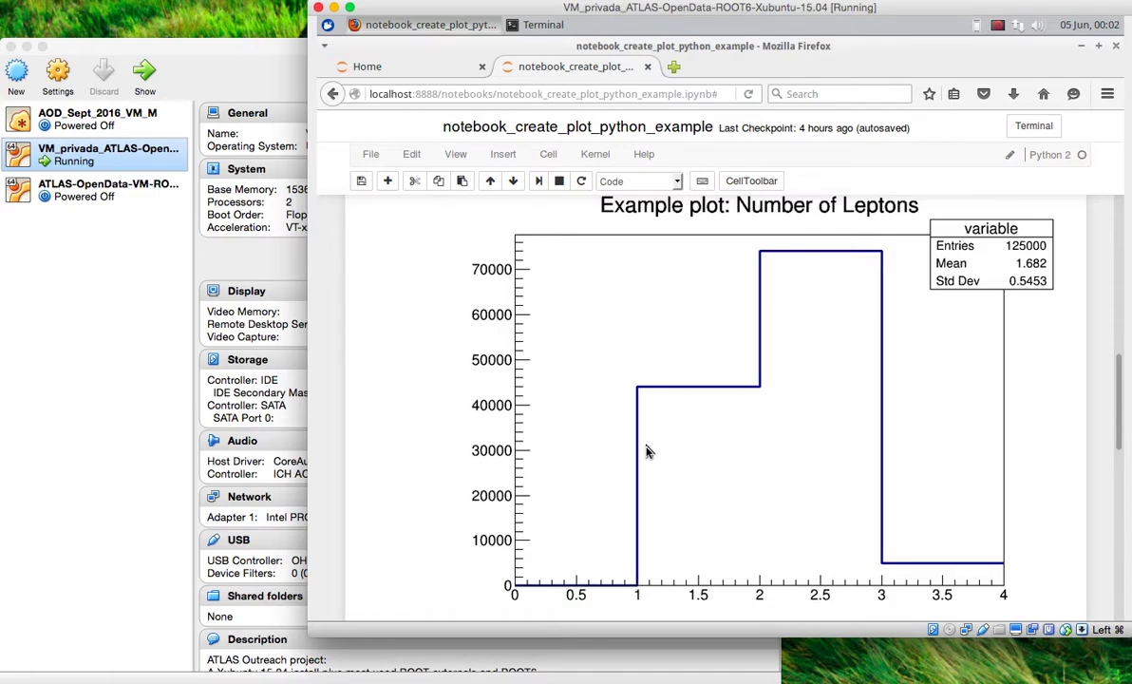
pyautogui.scroll(-5, 647, 389)
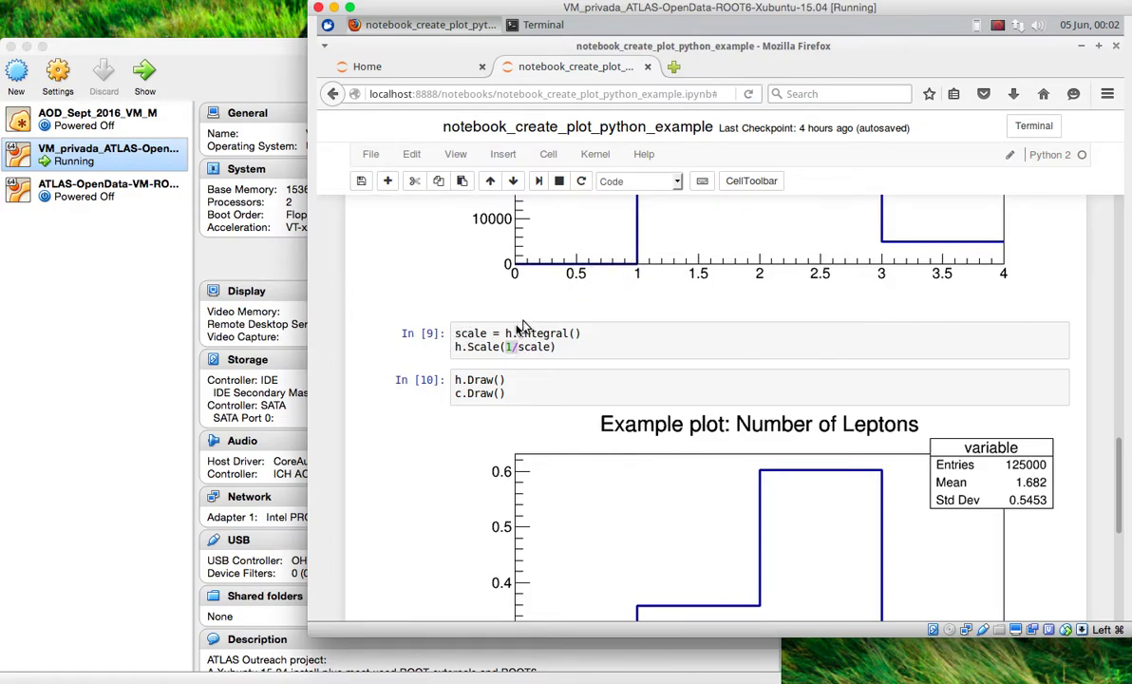
pyautogui.click(559, 348)
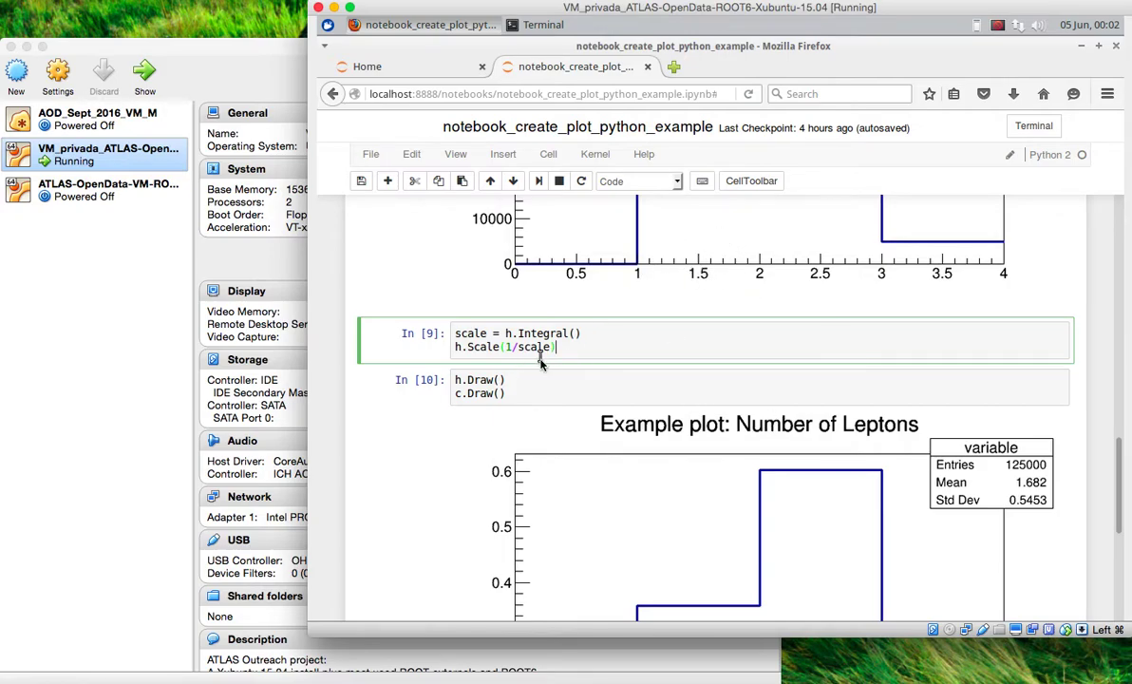
pyautogui.scroll(-1, 486, 381)
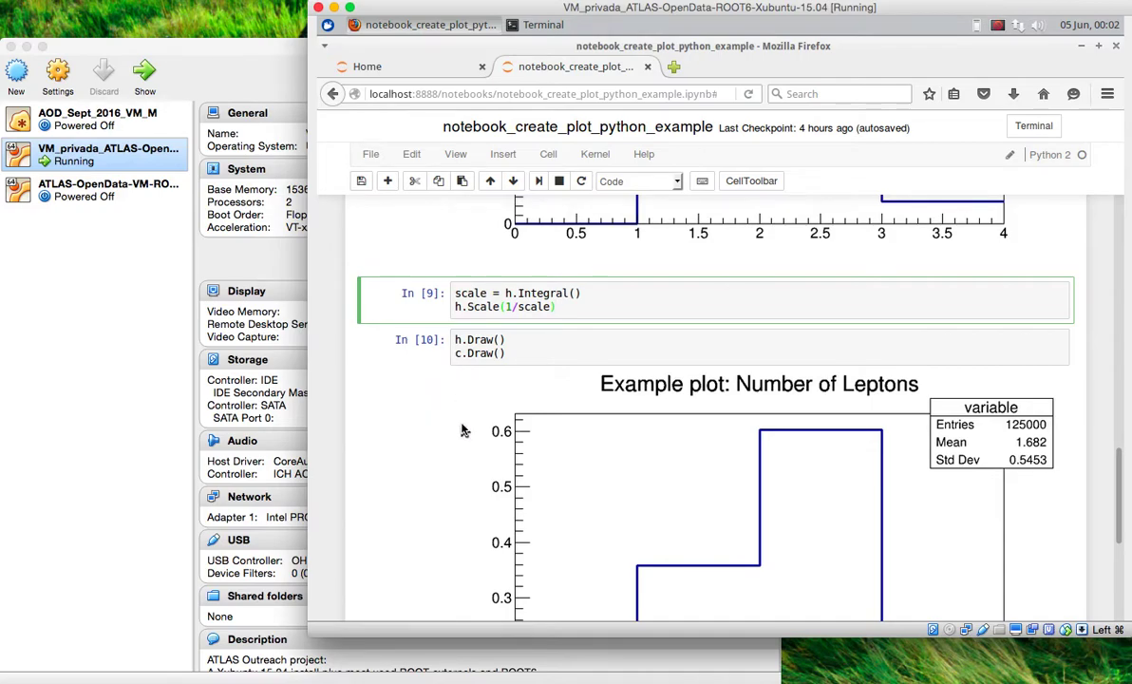
pyautogui.scroll(-3, 463, 423)
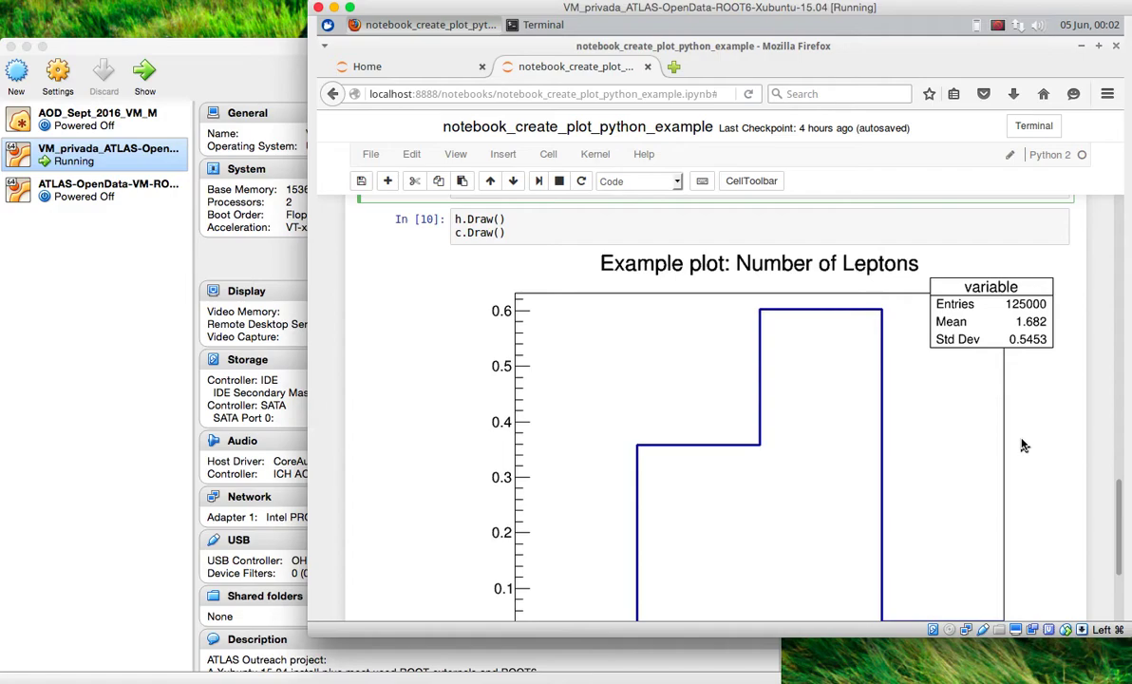
pyautogui.scroll(-1, 1023, 445)
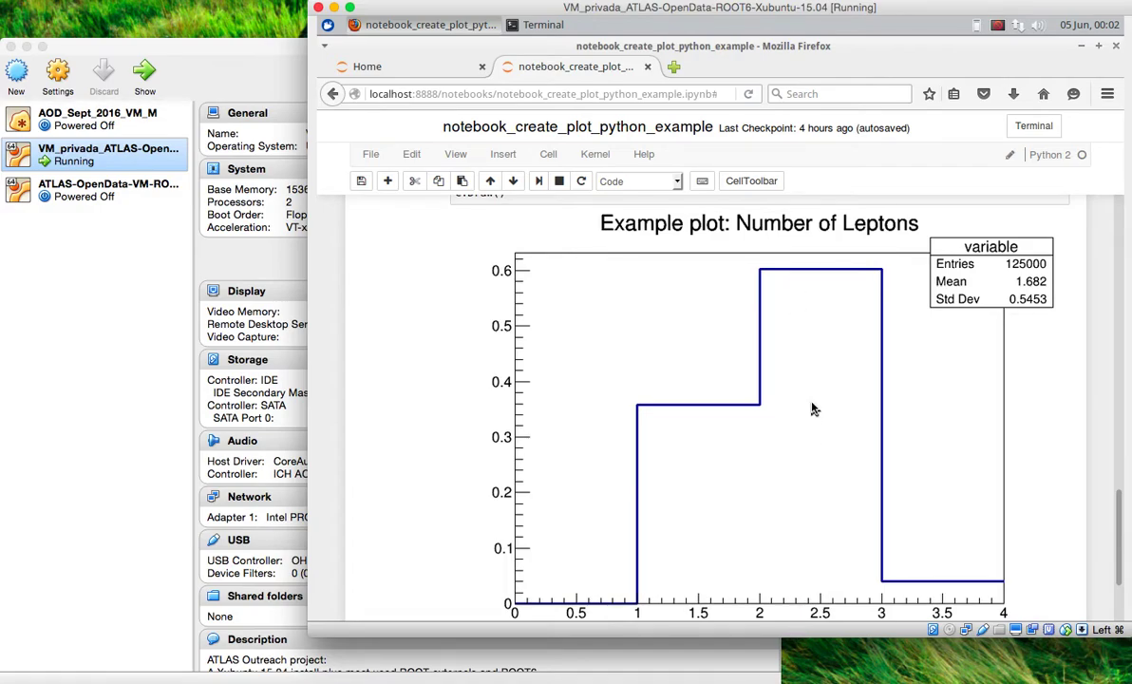
pyautogui.scroll(-2, 813, 410)
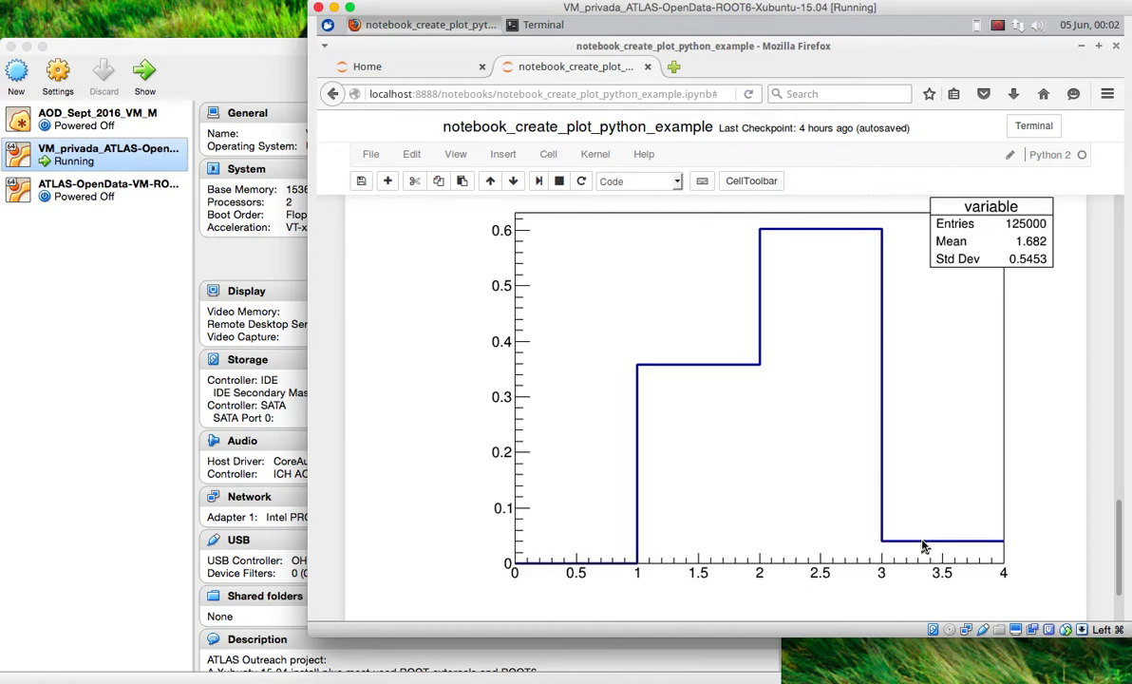
pyautogui.scroll(-4, 913, 545)
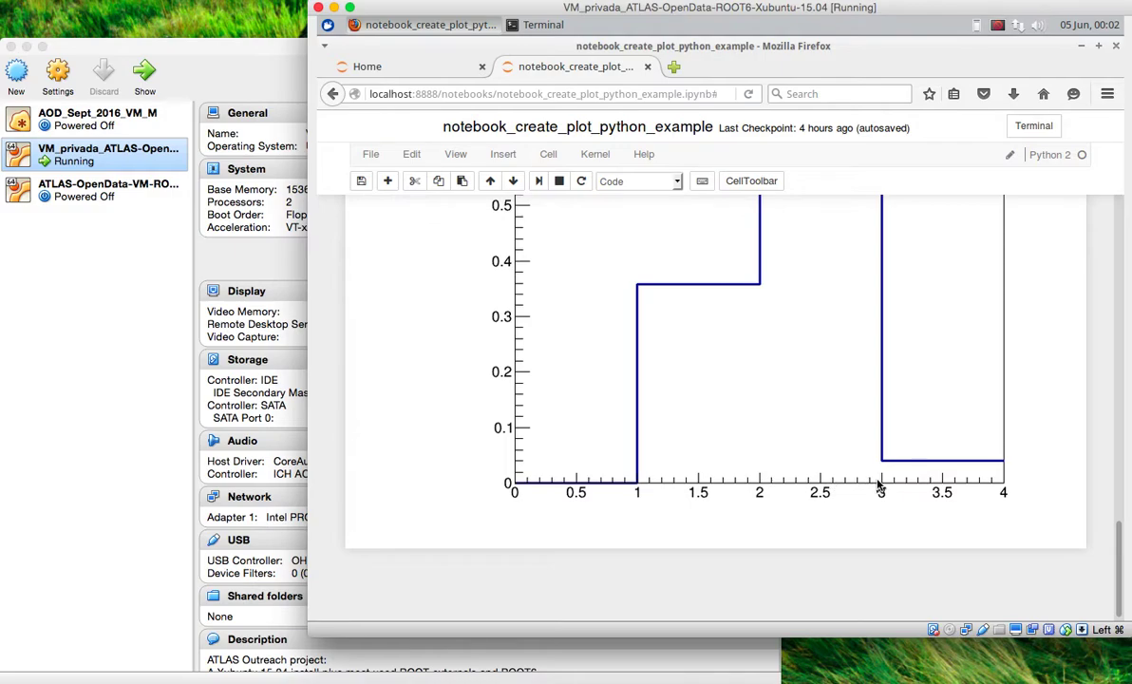
# - Restart the kernel, rerun all cells of the notebook, and check the regenerated lepton plots
pyautogui.scroll(10, 700, 465)
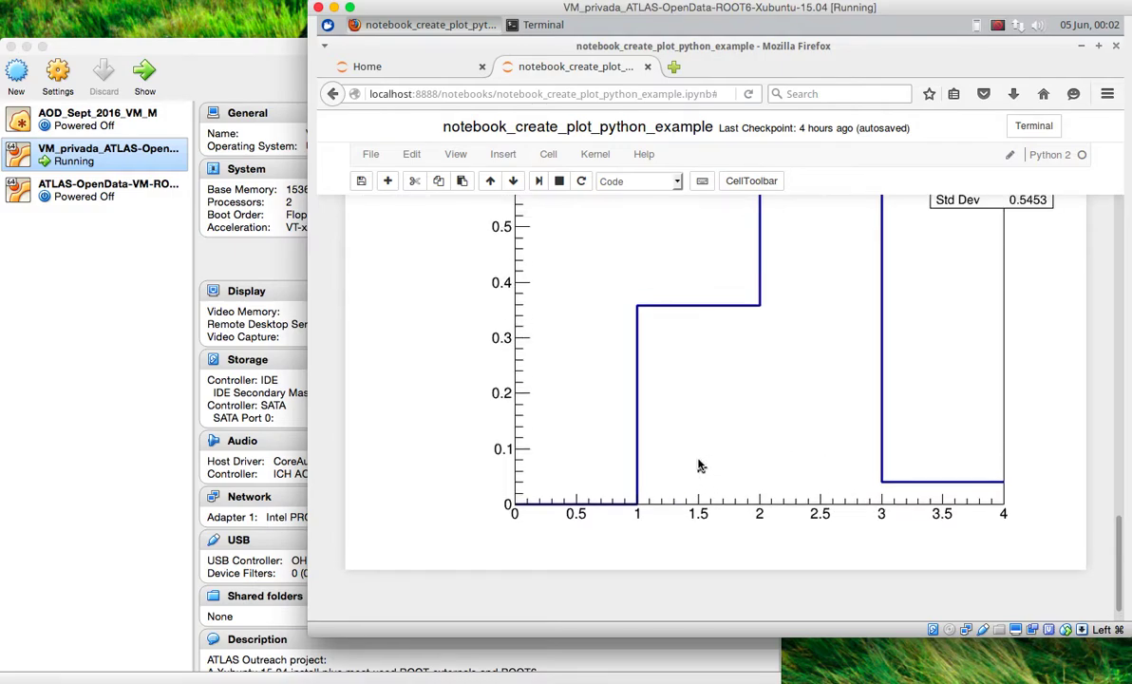
pyautogui.scroll(15, 701, 466)
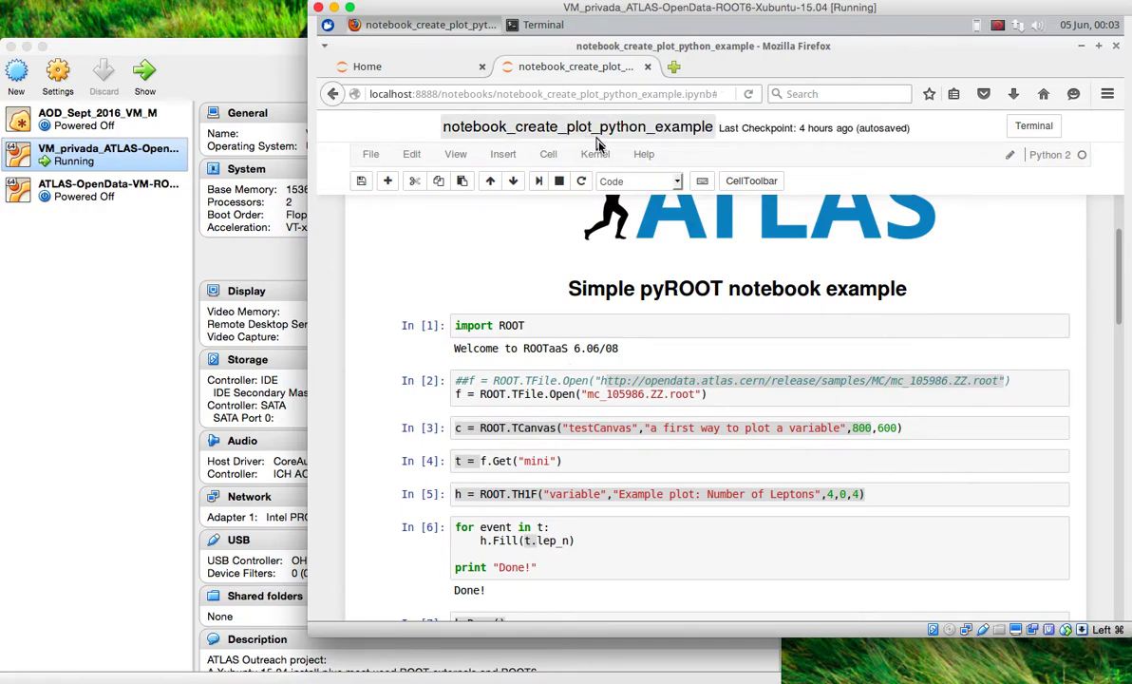
pyautogui.scroll(1, 494, 260)
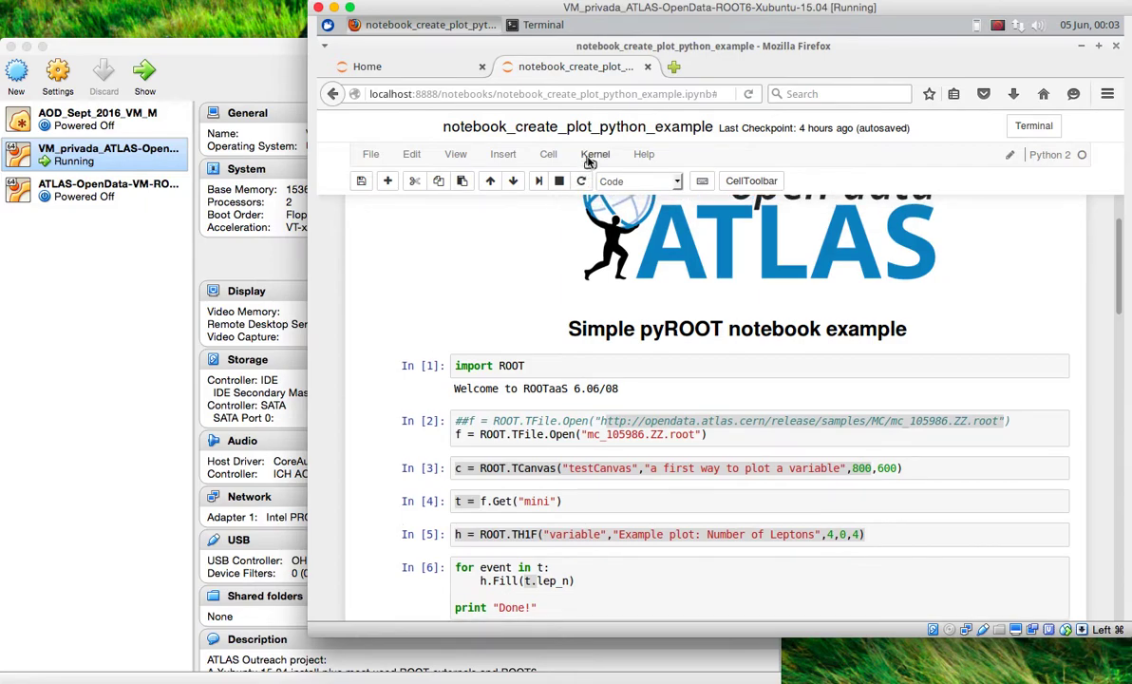
pyautogui.click(593, 155)
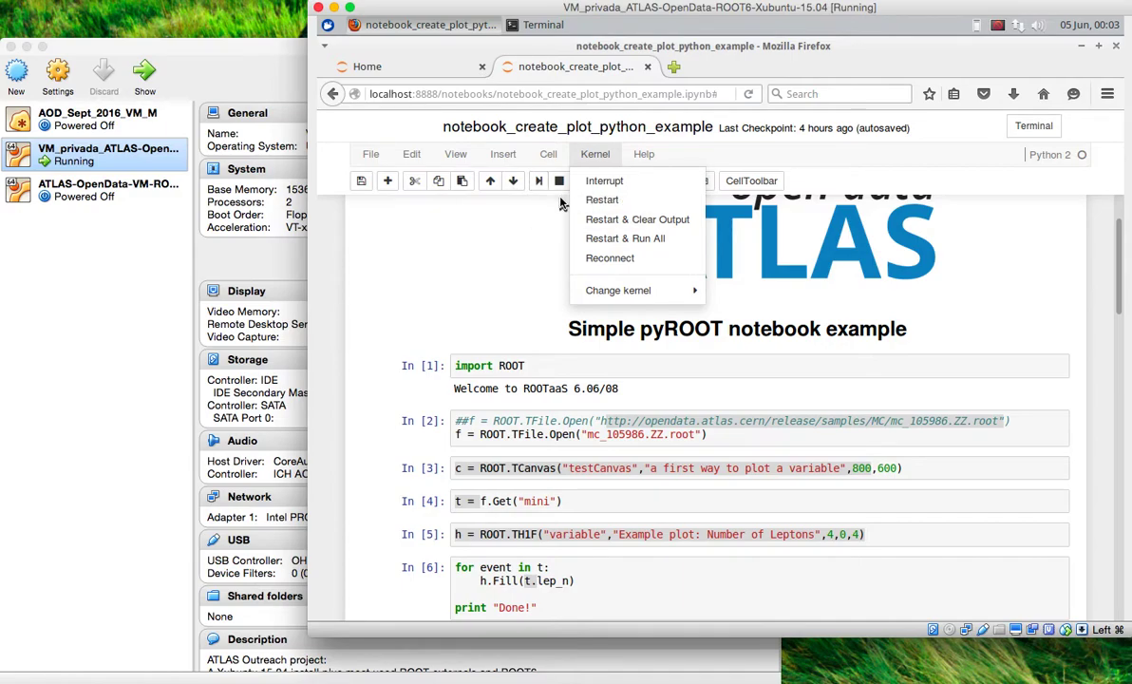
pyautogui.click(605, 243)
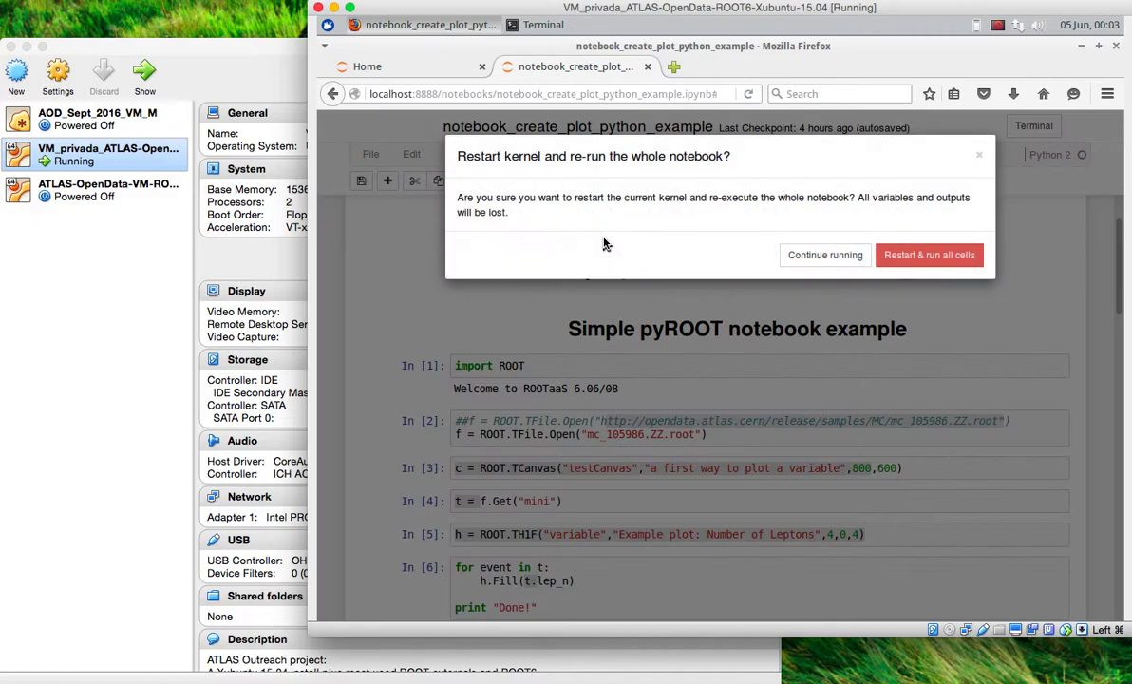
pyautogui.click(918, 256)
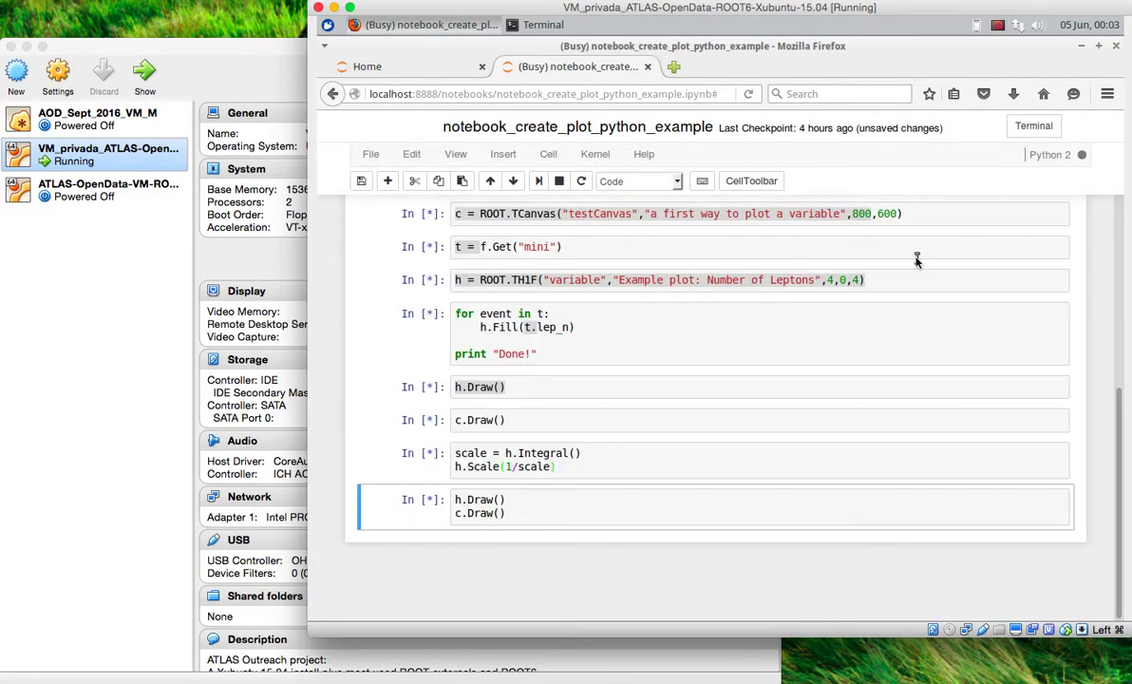
pyautogui.scroll(1, 918, 261)
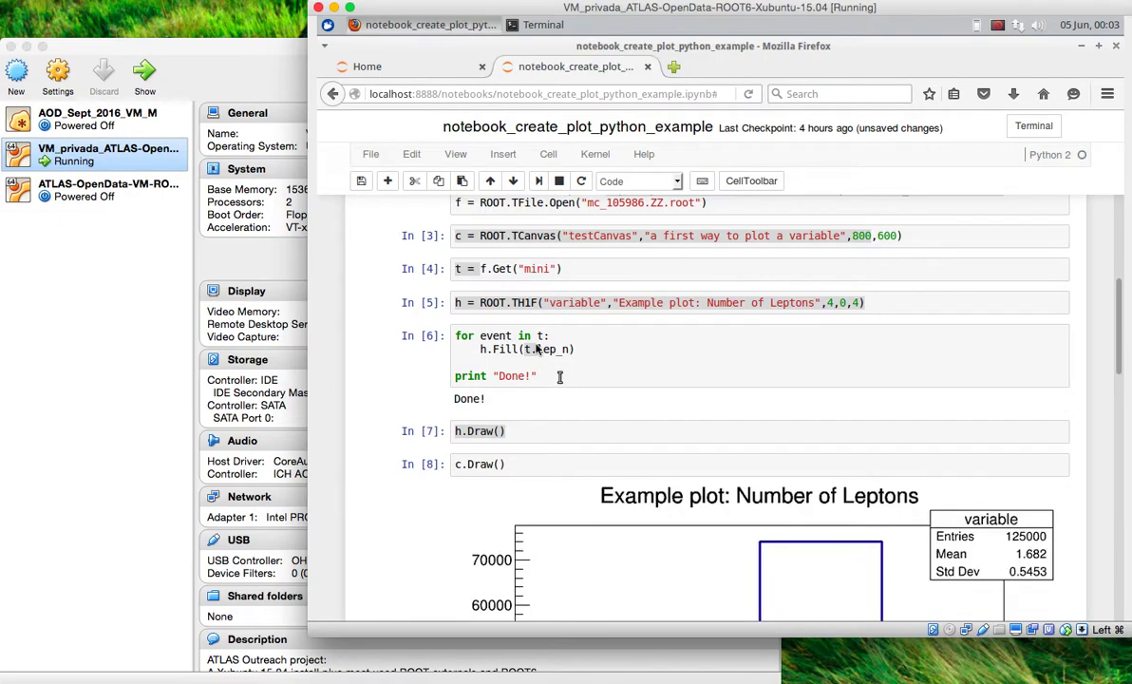
pyautogui.scroll(-2, 543, 388)
pyautogui.scroll(-10, 542, 387)
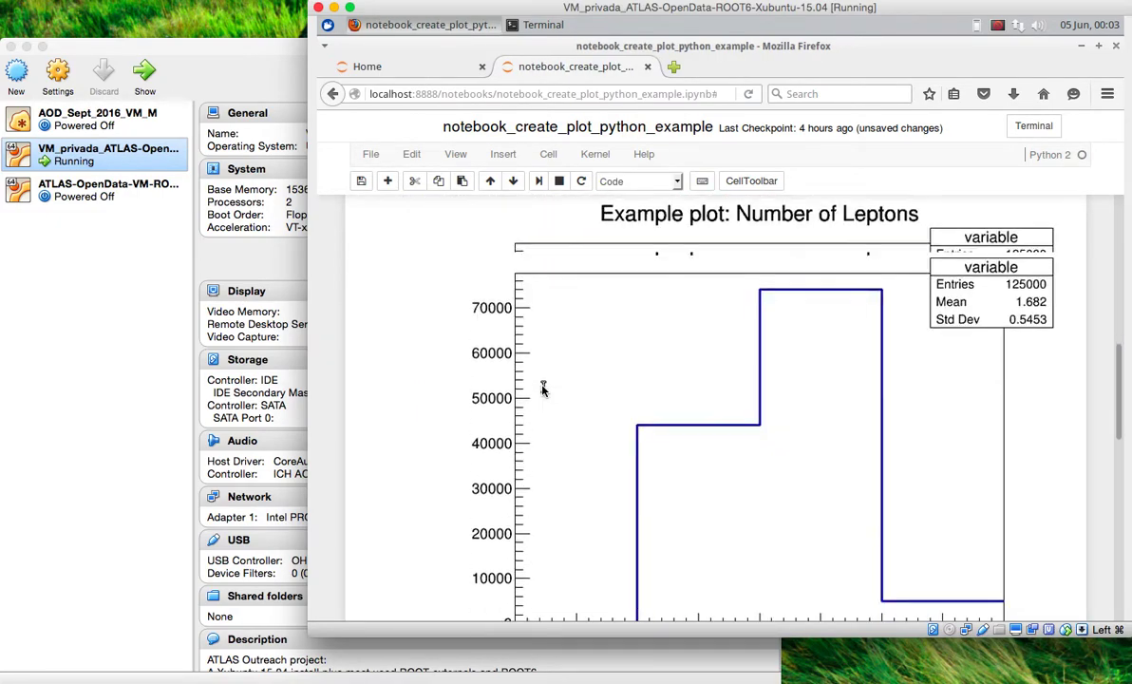
pyautogui.scroll(-7, 542, 389)
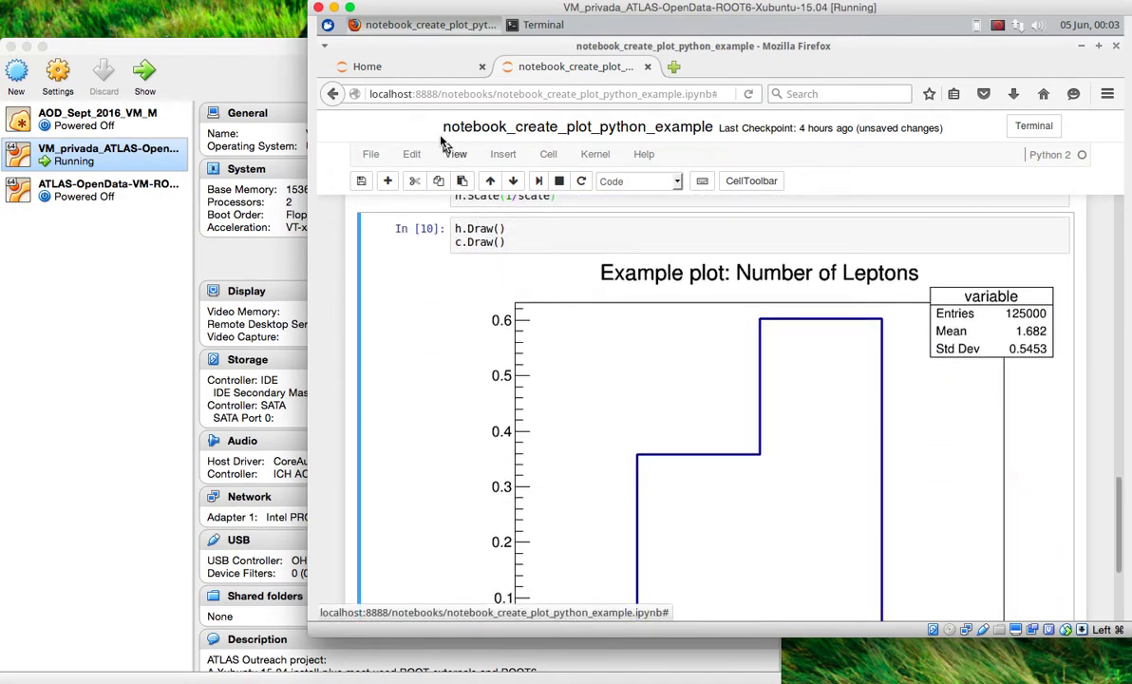
# - Open notebook_create_CMS_CVS_ROOT_python_example.ipynb from the file list and review its cells for reading MuRun2010B.csv and building the MuonPairs tree
pyautogui.click(415, 72)
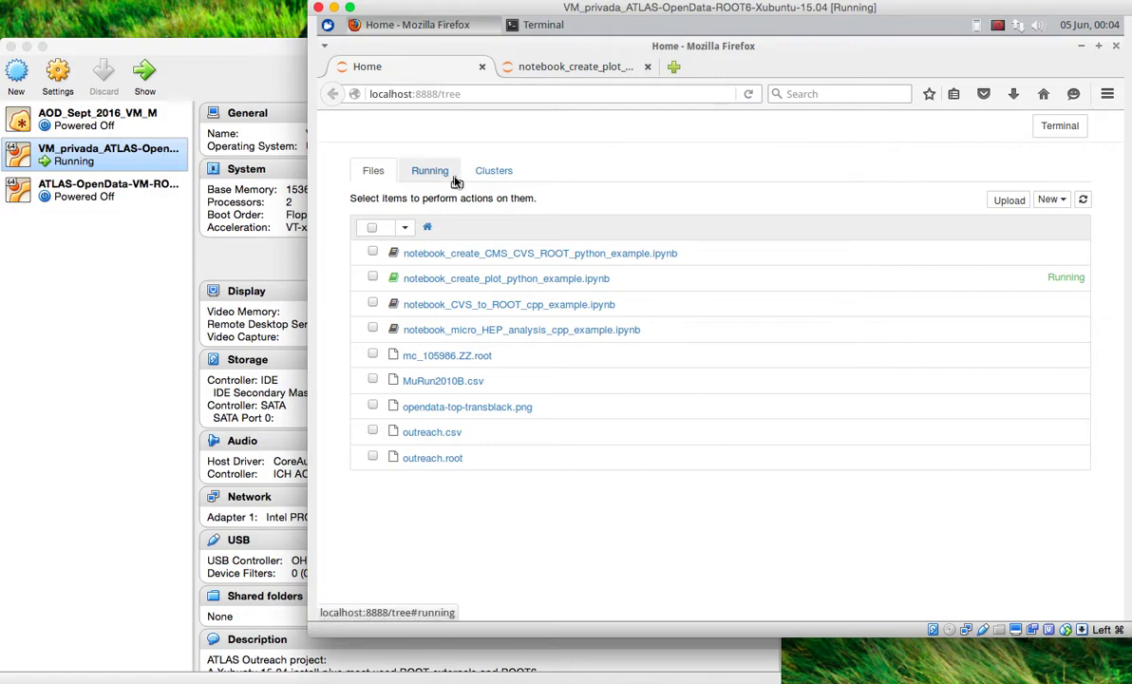
pyautogui.click(498, 254)
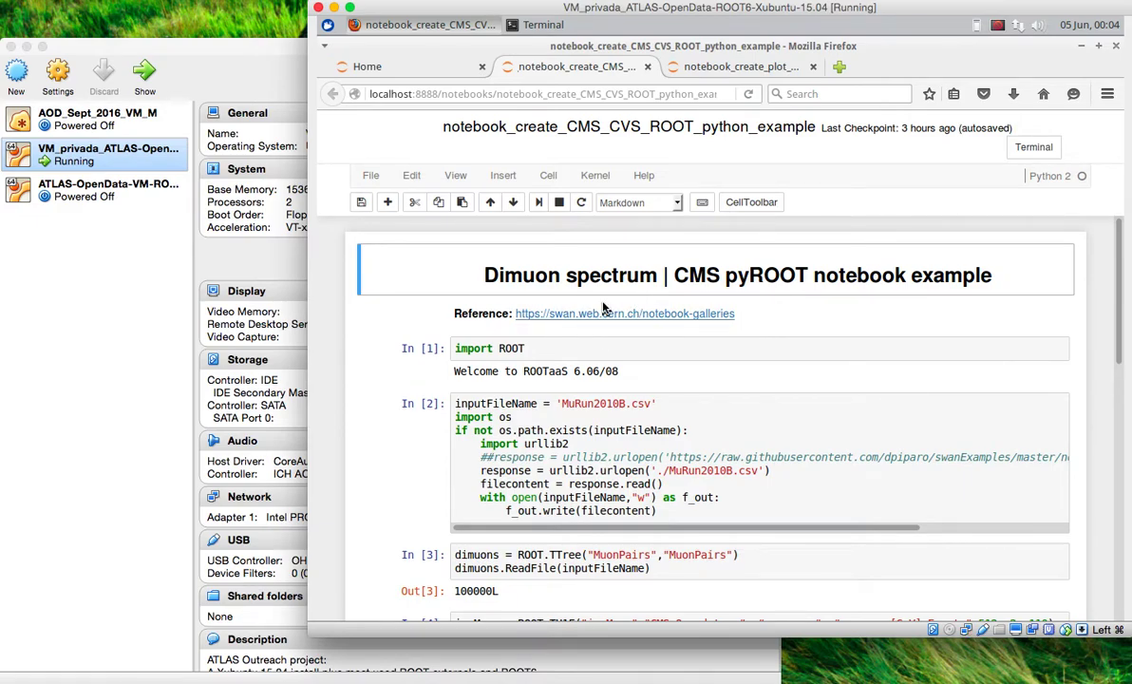
pyautogui.scroll(-1, 604, 308)
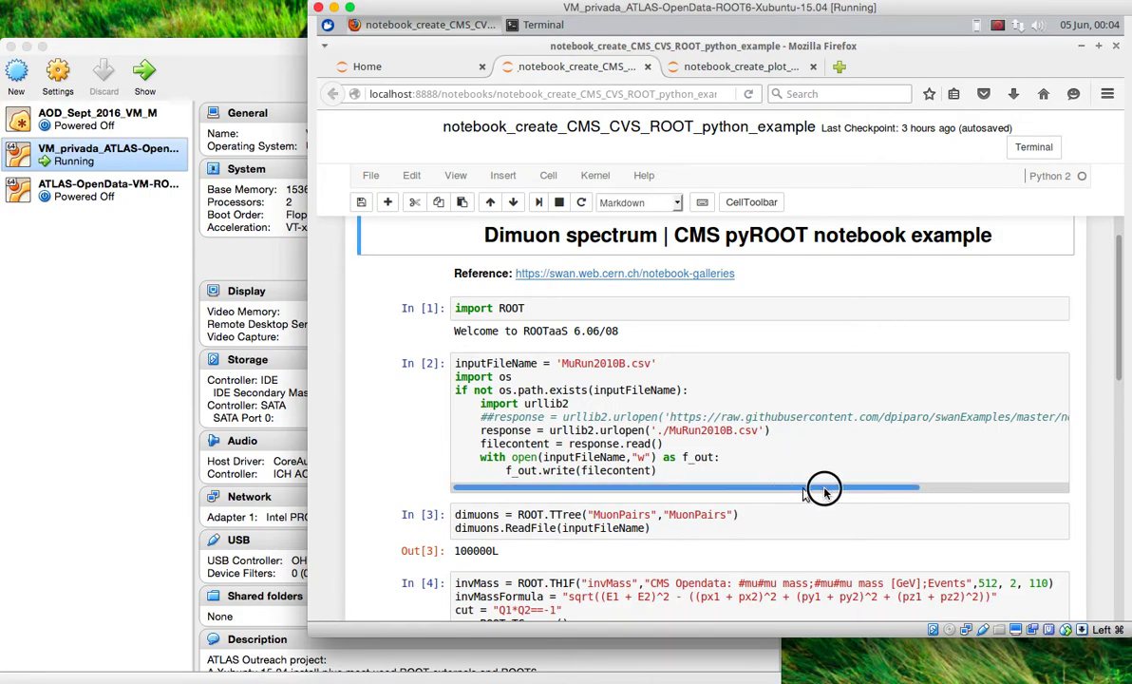
pyautogui.moveTo(822, 488); pyautogui.dragTo(1006, 487)
pyautogui.click(876, 478)
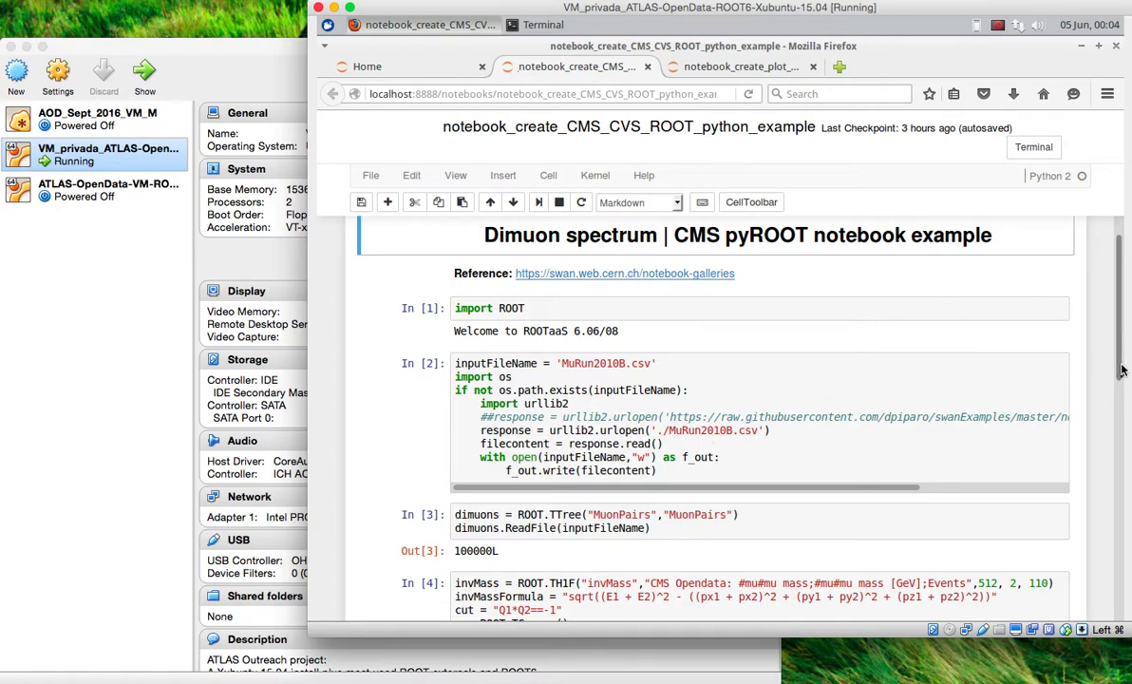
pyautogui.moveTo(1121, 361); pyautogui.dragTo(1121, 389)
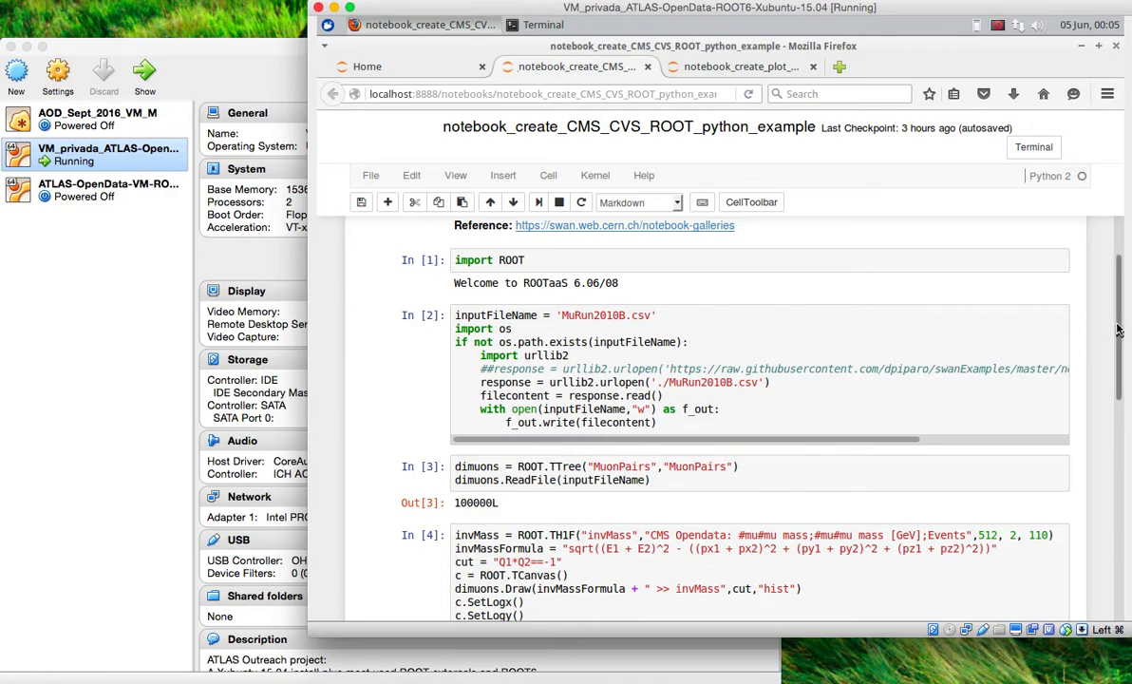
pyautogui.moveTo(1117, 334); pyautogui.dragTo(1119, 354)
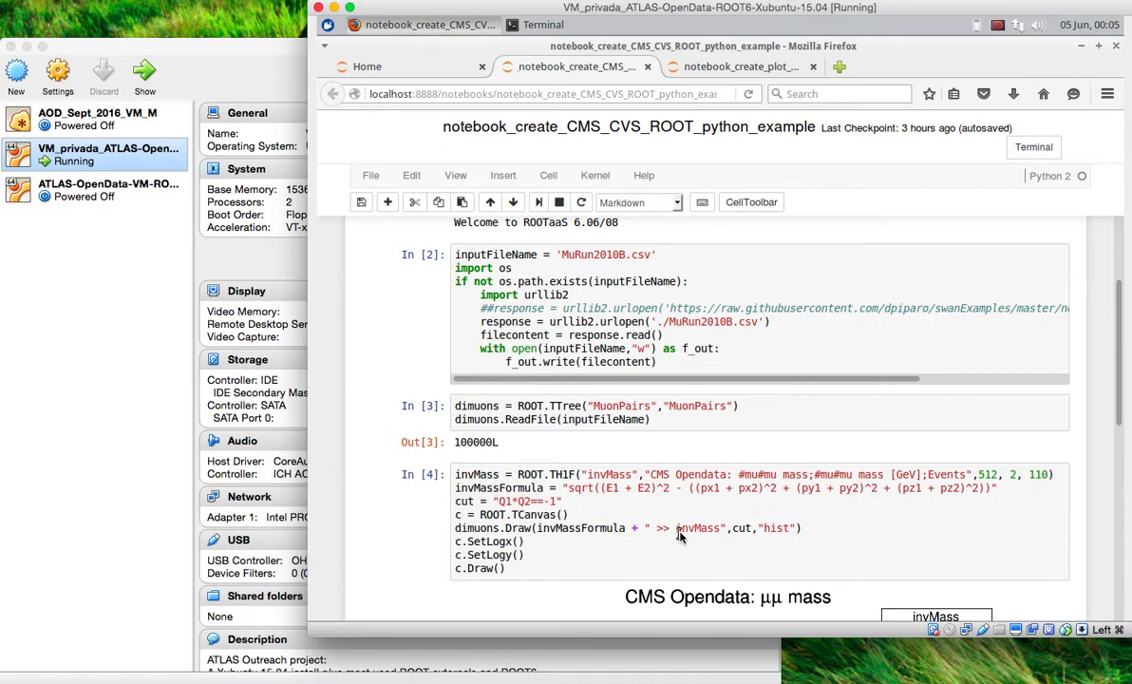
# - Examine the invMass histogram cell and the resulting CMS Opendata dimuon mass plot down to the notebook's end
pyautogui.scroll(-1, 681, 535)
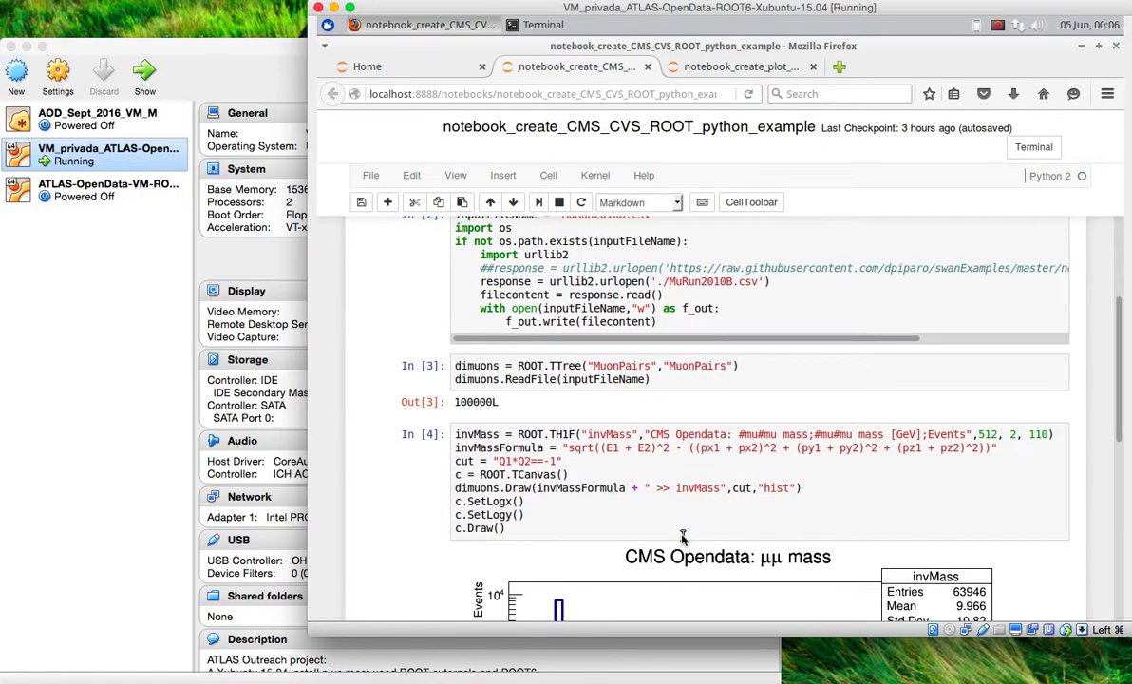
pyautogui.scroll(-4, 397, 590)
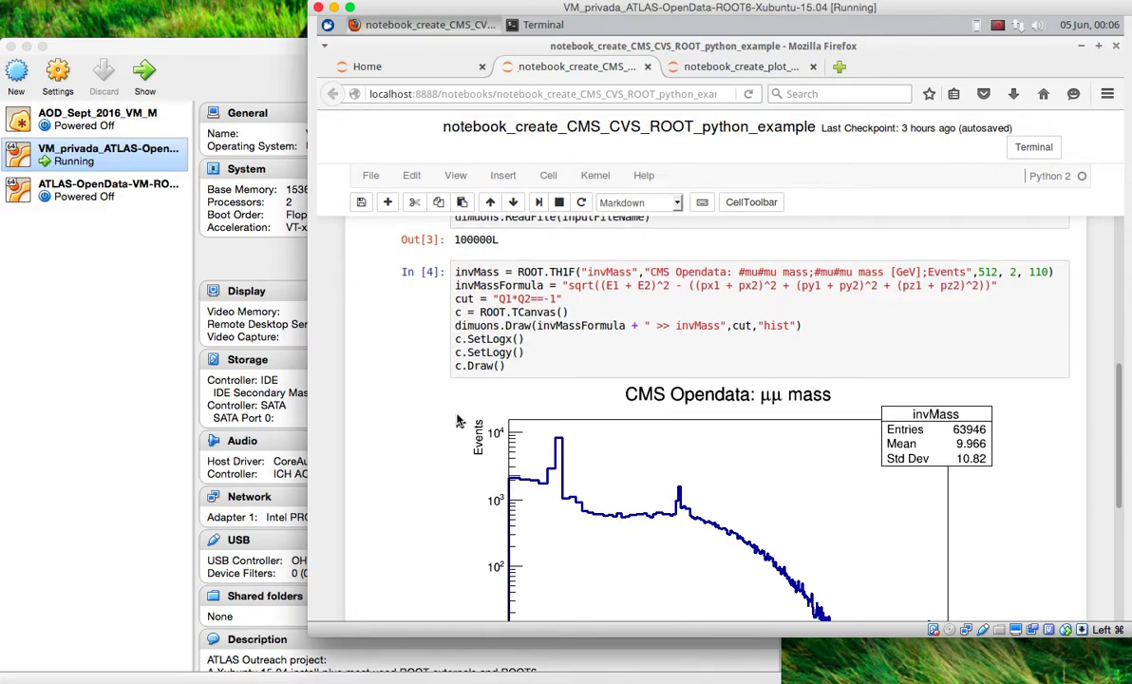
pyautogui.scroll(-1, 429, 392)
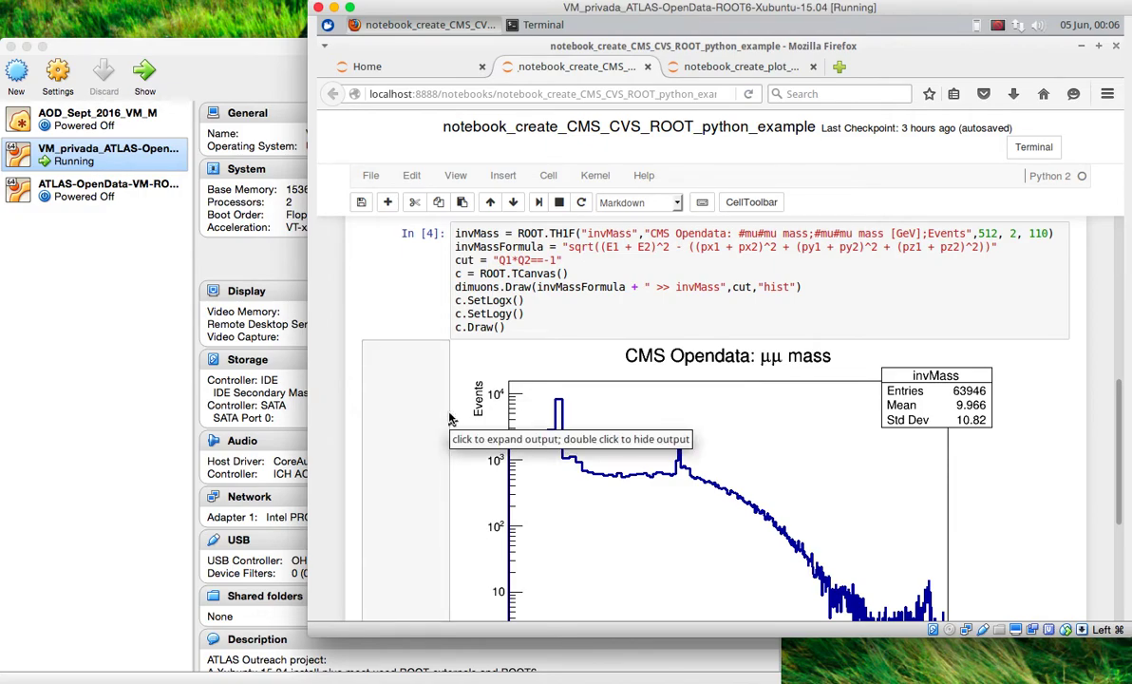
pyautogui.scroll(-3, 451, 419)
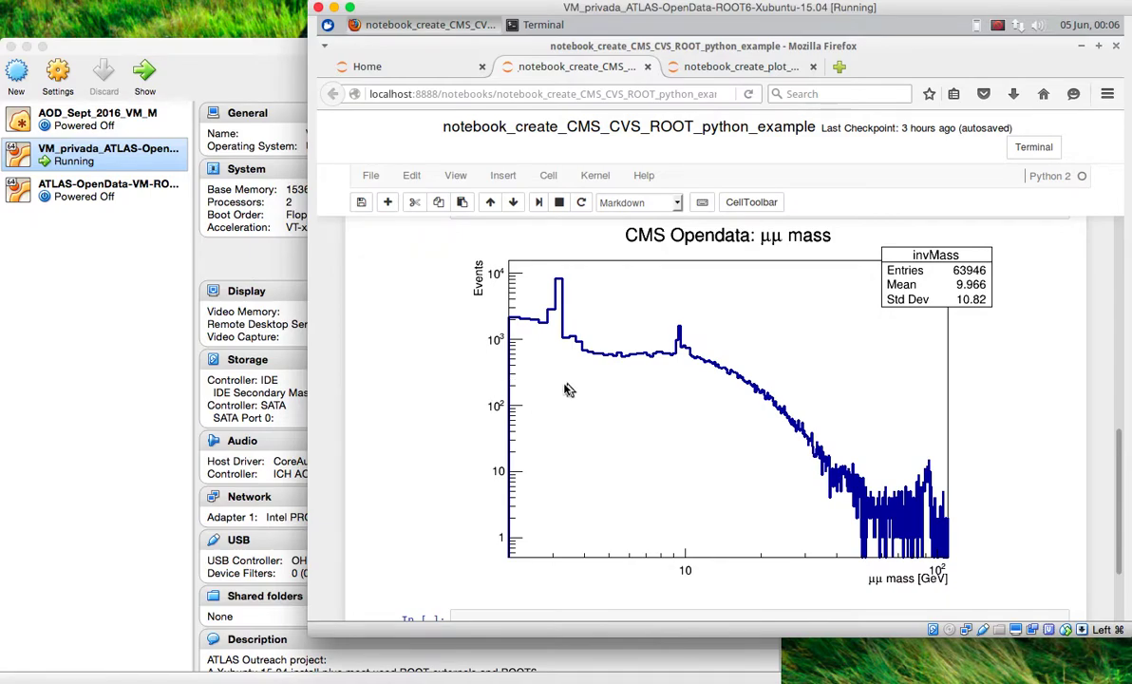
pyautogui.click(574, 302)
pyautogui.moveTo(574, 303); pyautogui.dragTo(389, 384)
pyautogui.scroll(-1, 1033, 466)
pyautogui.scroll(-2, 1033, 466)
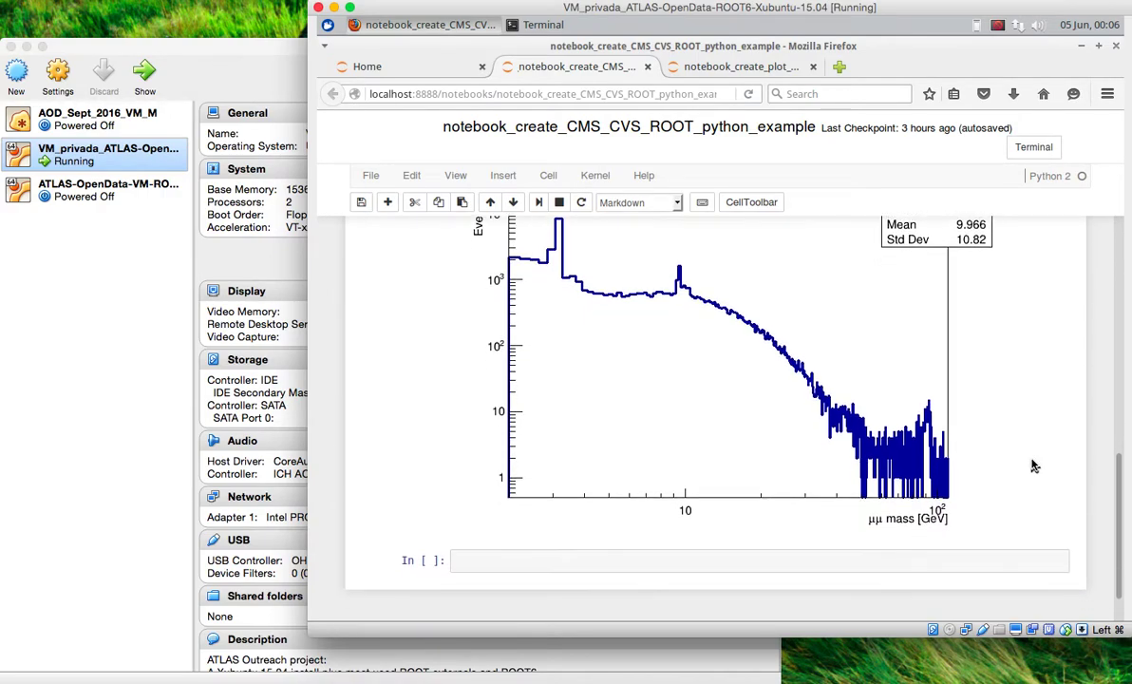
# - Return to the notebook's reference link and input file cell, and highlight the code that creates and reads the MuonPairs tree
pyautogui.scroll(7, 1033, 467)
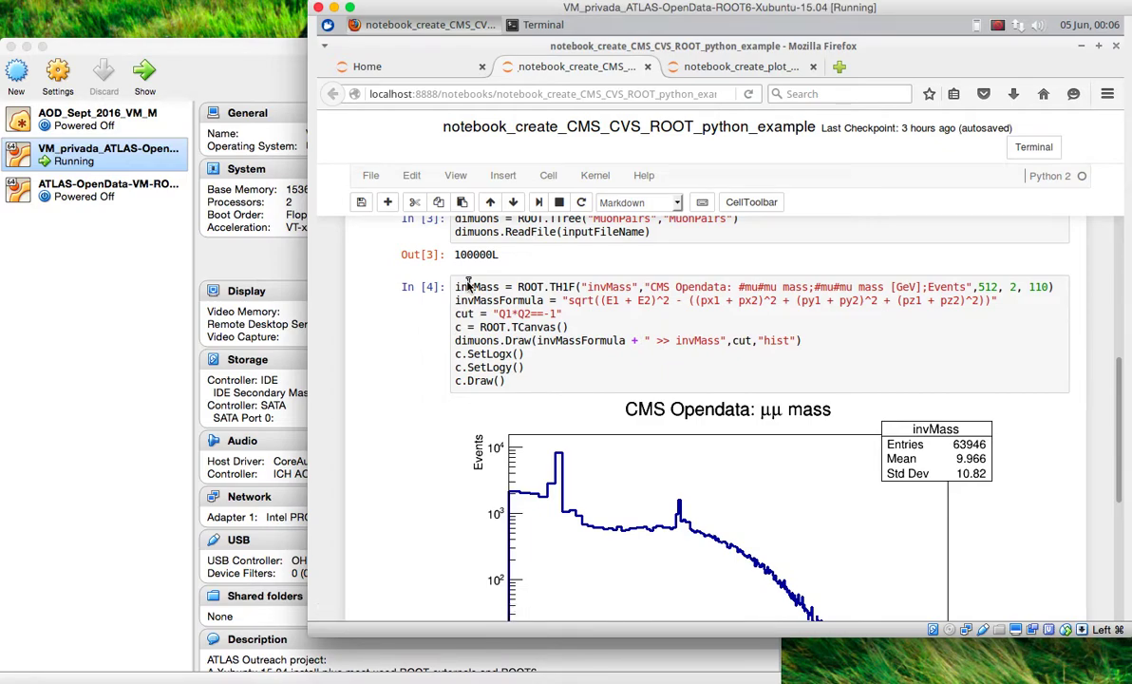
pyautogui.scroll(8, 468, 285)
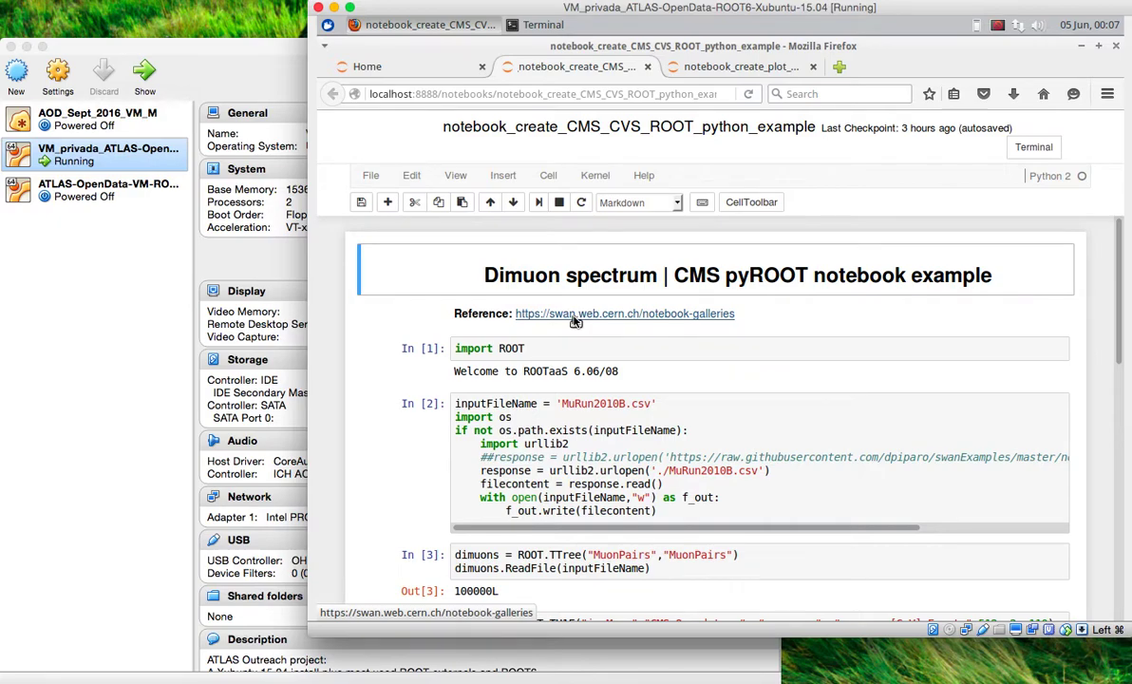
pyautogui.scroll(-1, 575, 321)
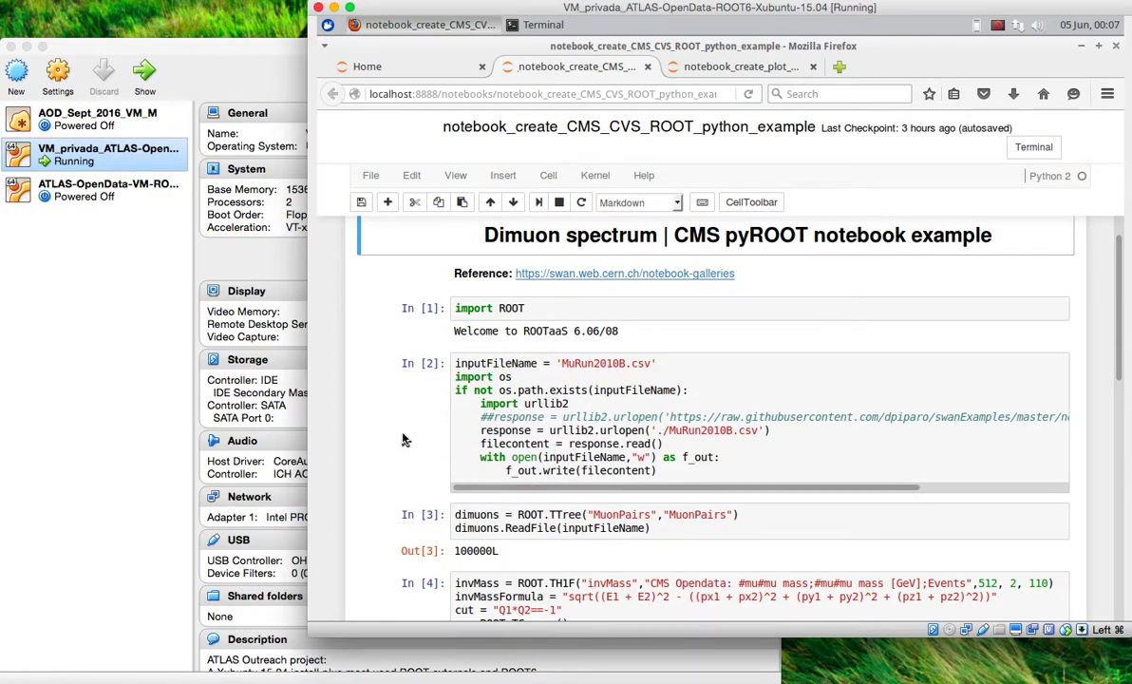
pyautogui.scroll(-2, 403, 439)
pyautogui.moveTo(467, 434); pyautogui.dragTo(665, 450)
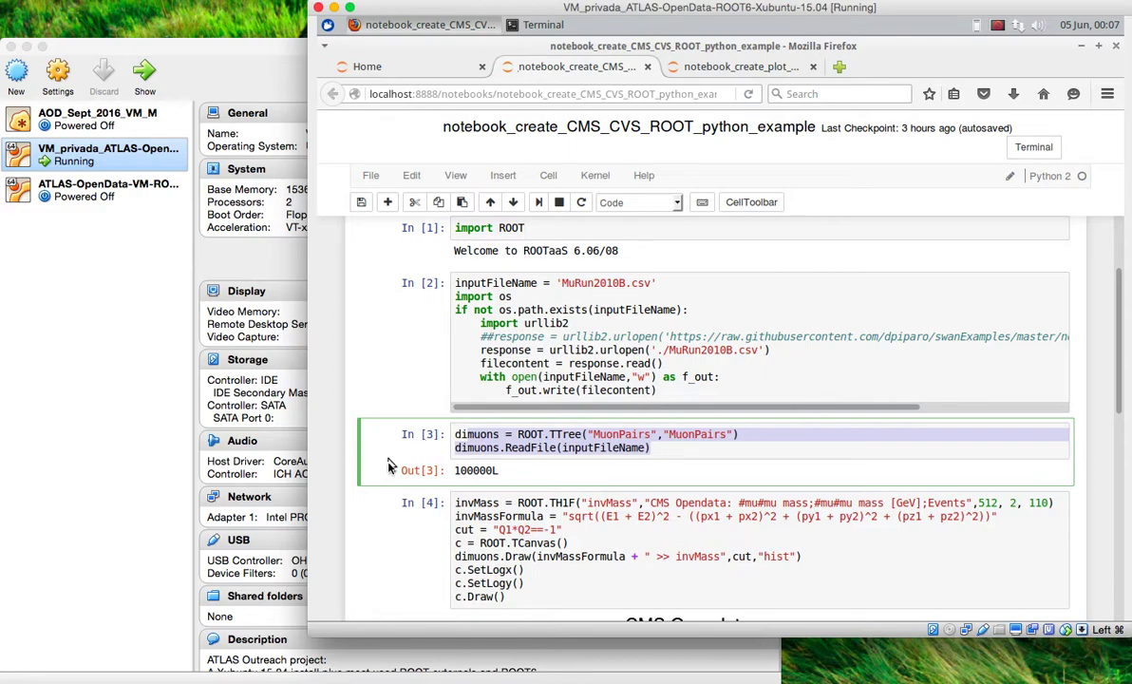
# - Review the cell defining the invMass histogram, the invariant mass formula, the charge cut and the canvas drawing
pyautogui.scroll(-2, 388, 483)
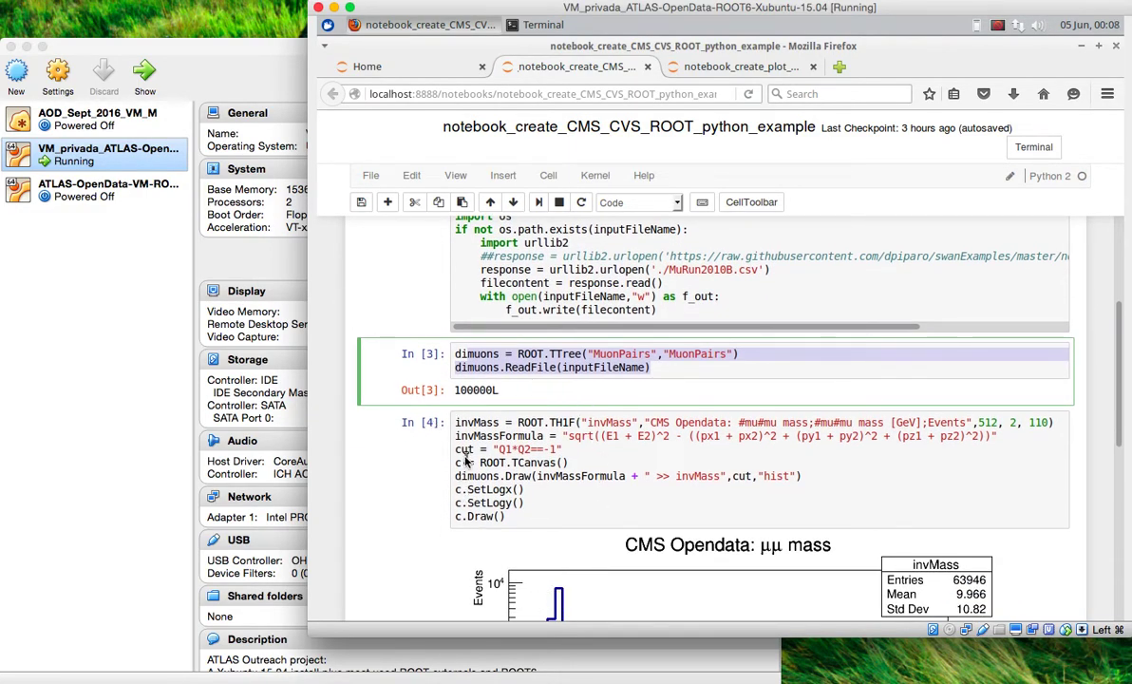
pyautogui.scroll(-1, 467, 460)
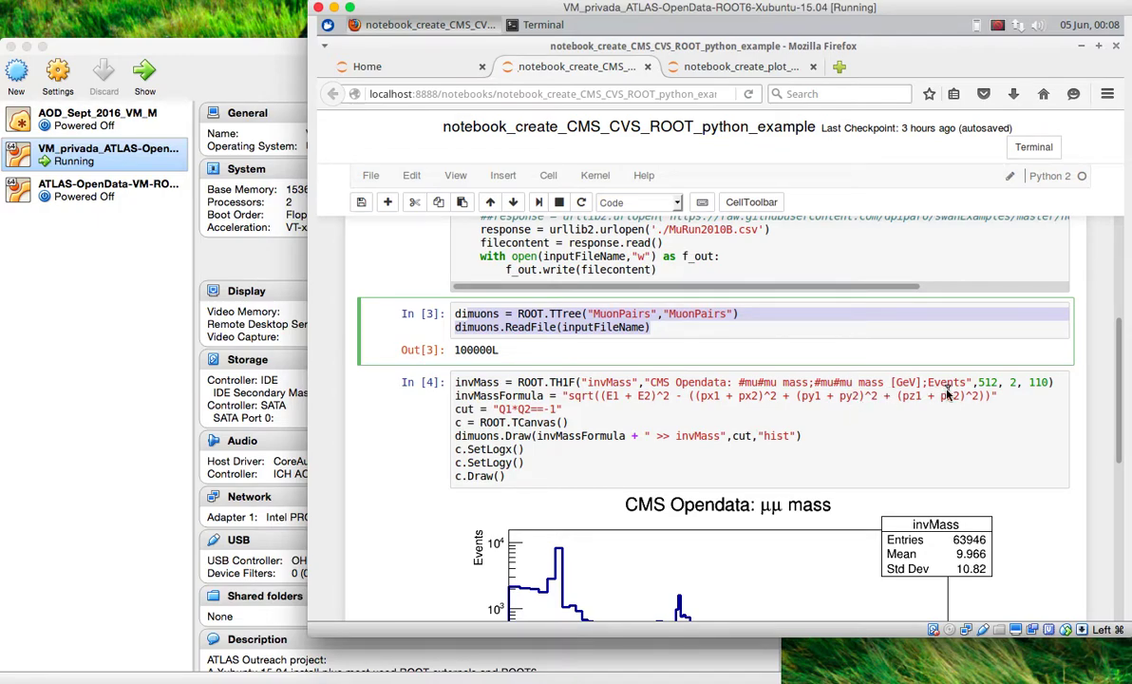
pyautogui.scroll(-2, 980, 495)
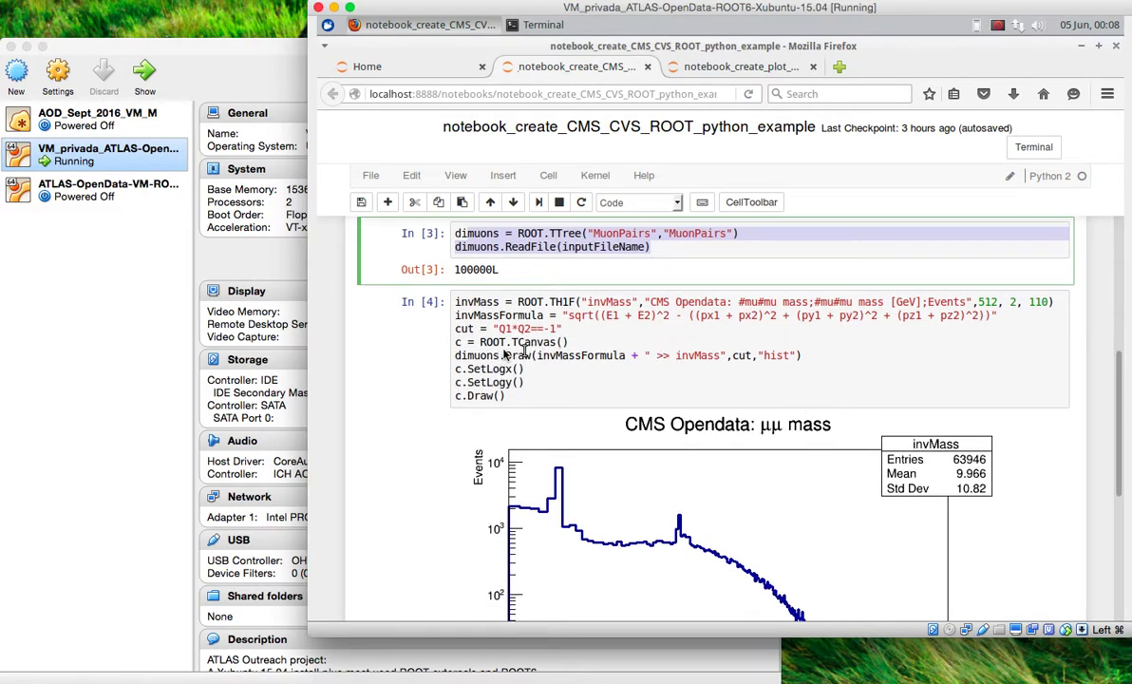
# - Highlight the lines creating the canvas and drawing the dimuons tree into invMass, and examine the dimuon mass plot down to its mass axis
pyautogui.click(454, 340)
pyautogui.moveTo(454, 340); pyautogui.dragTo(568, 340)
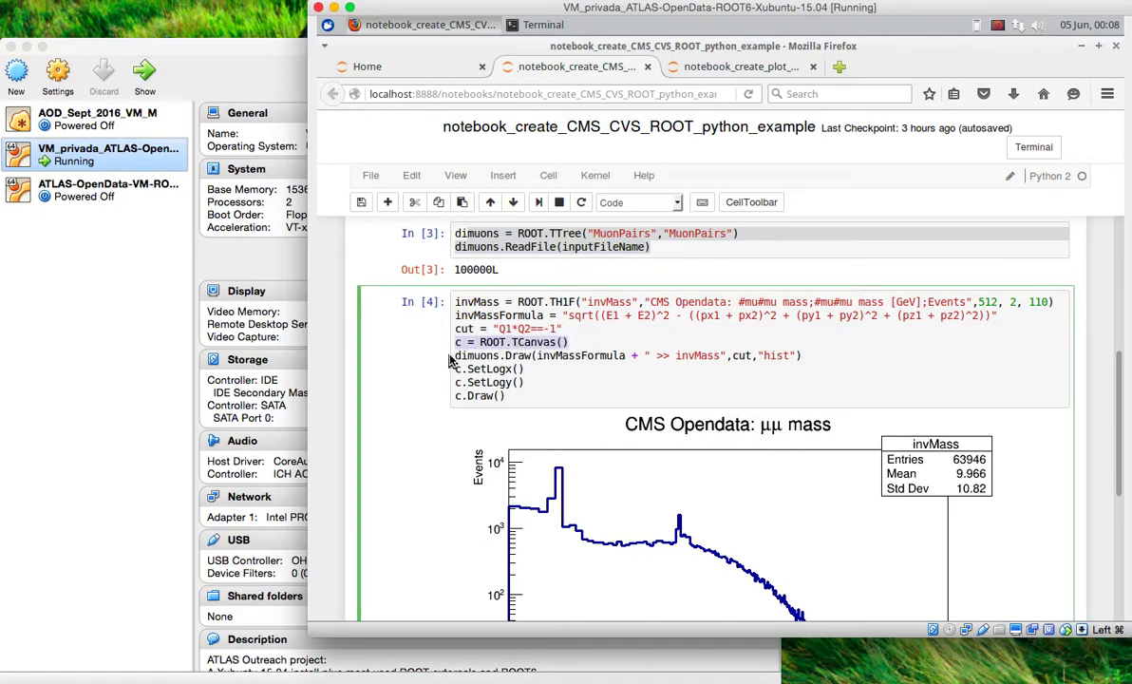
pyautogui.moveTo(456, 357); pyautogui.dragTo(802, 357)
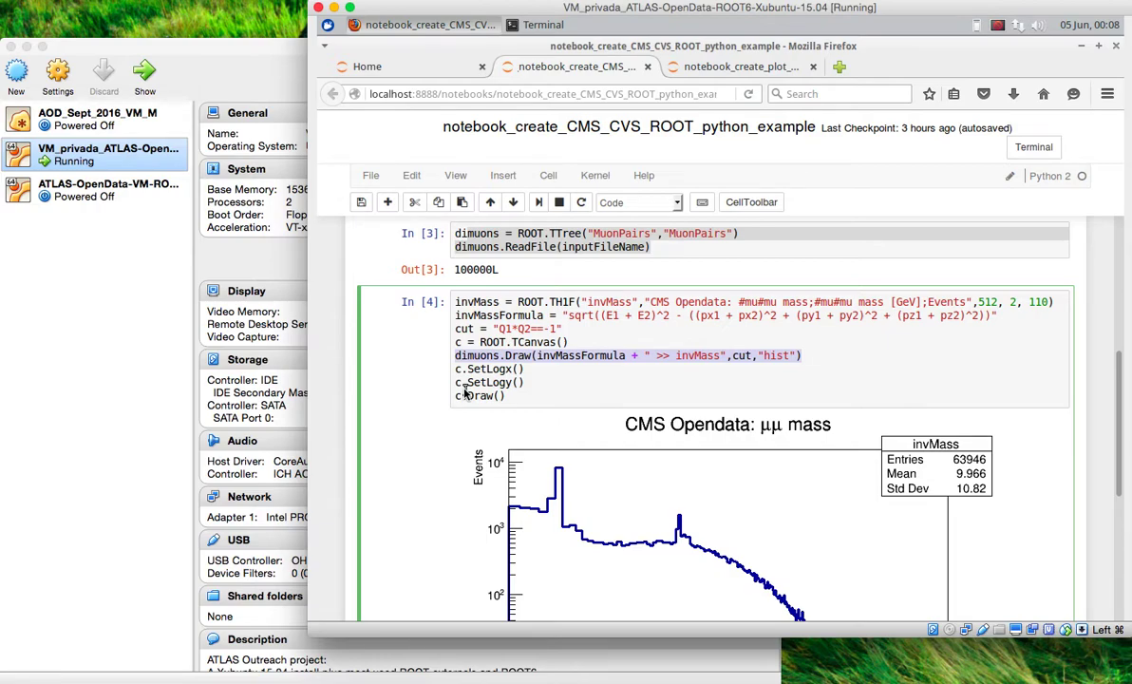
pyautogui.scroll(-1, 465, 391)
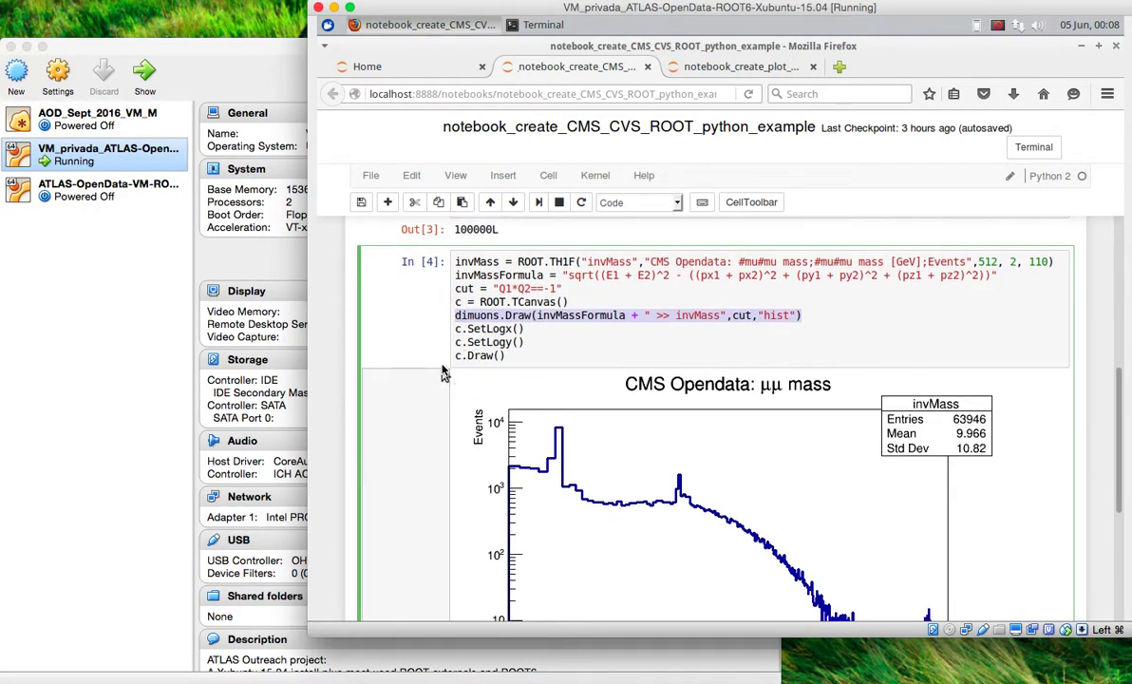
pyautogui.scroll(-1, 483, 362)
pyautogui.scroll(-2, 483, 362)
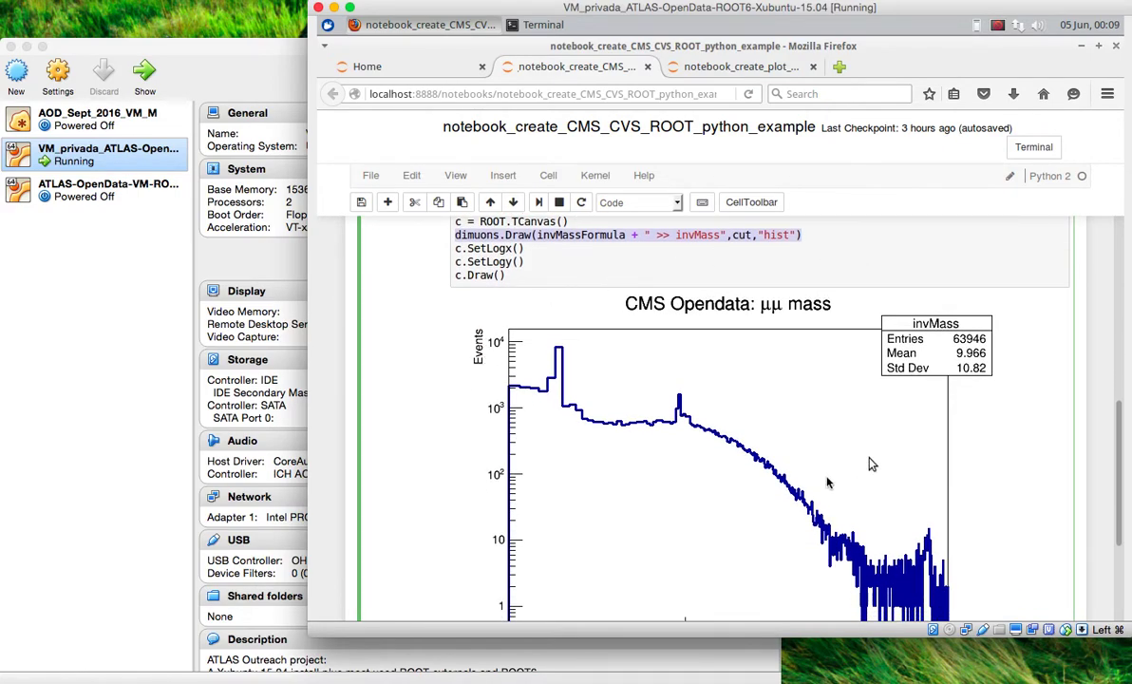
pyautogui.scroll(-1, 721, 397)
pyautogui.scroll(-2, 721, 397)
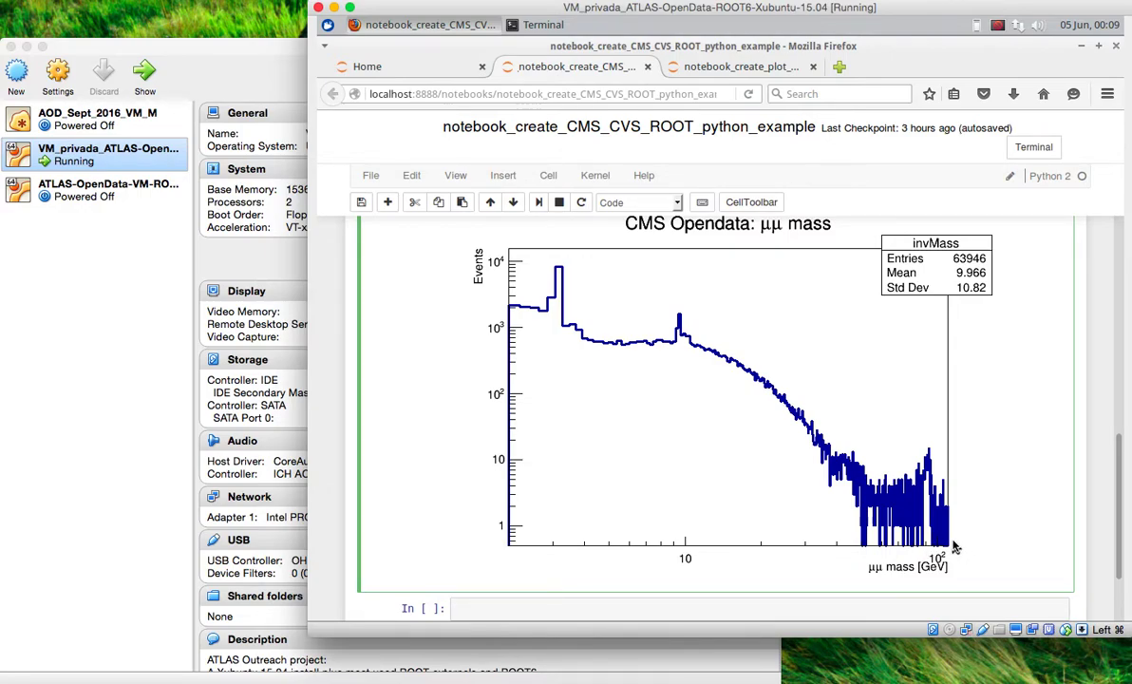
# - Restart the kernel and re-run all cells of the CMS dimuon spectrum notebook
pyautogui.scroll(15, 956, 544)
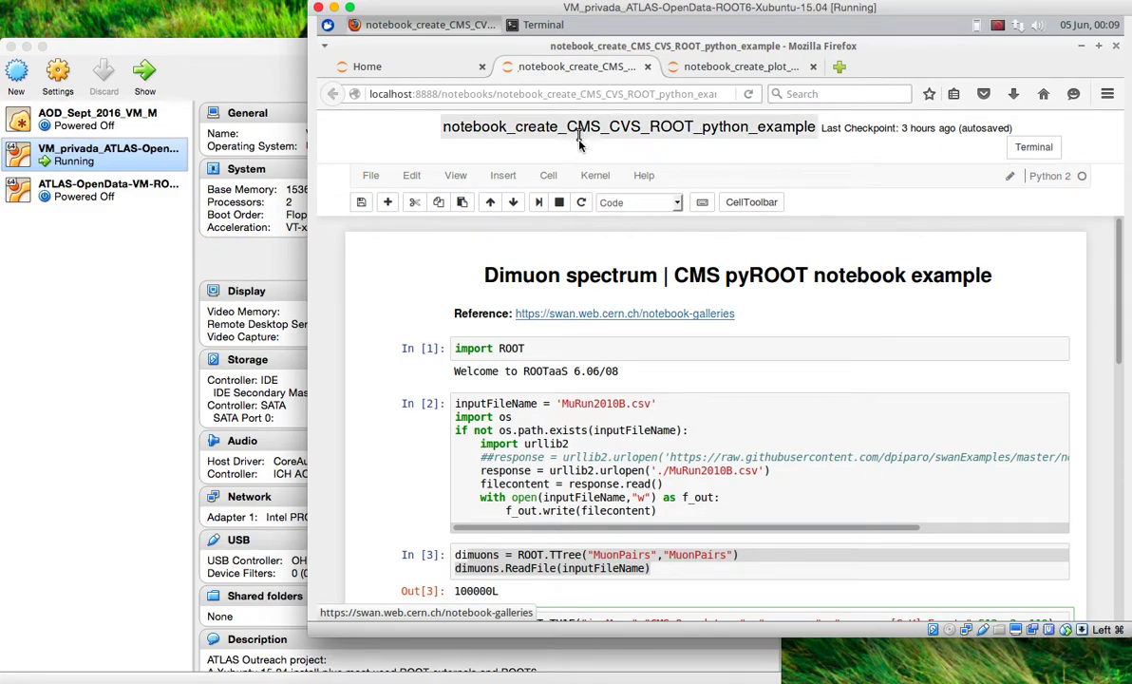
pyautogui.click(594, 176)
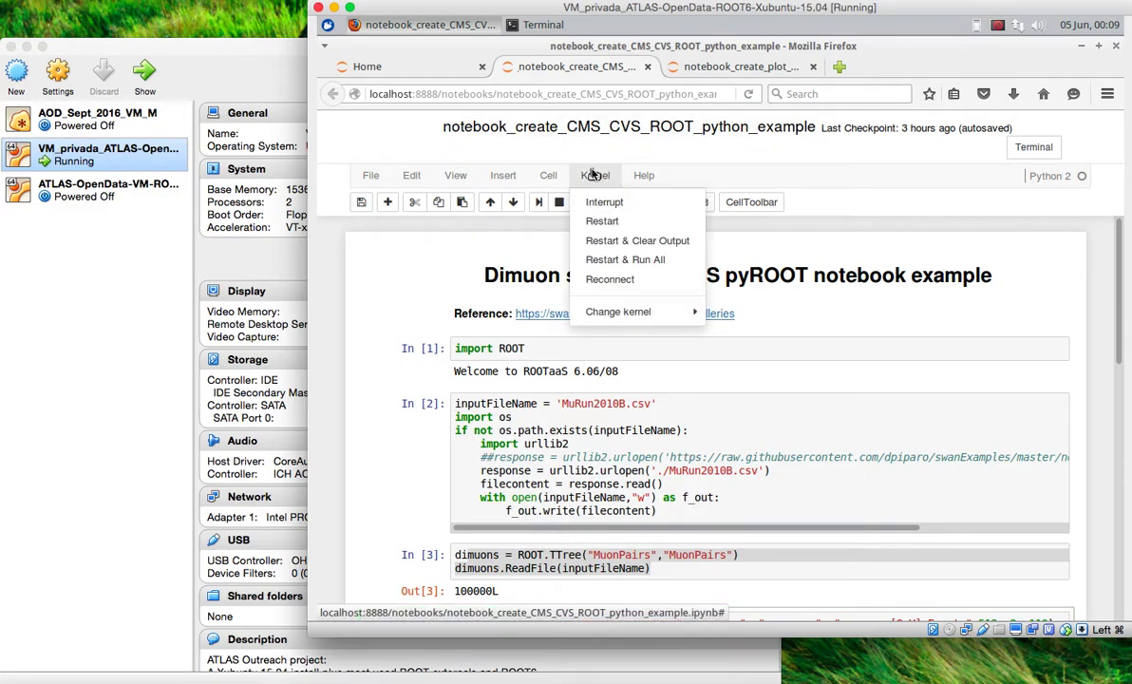
pyautogui.click(588, 265)
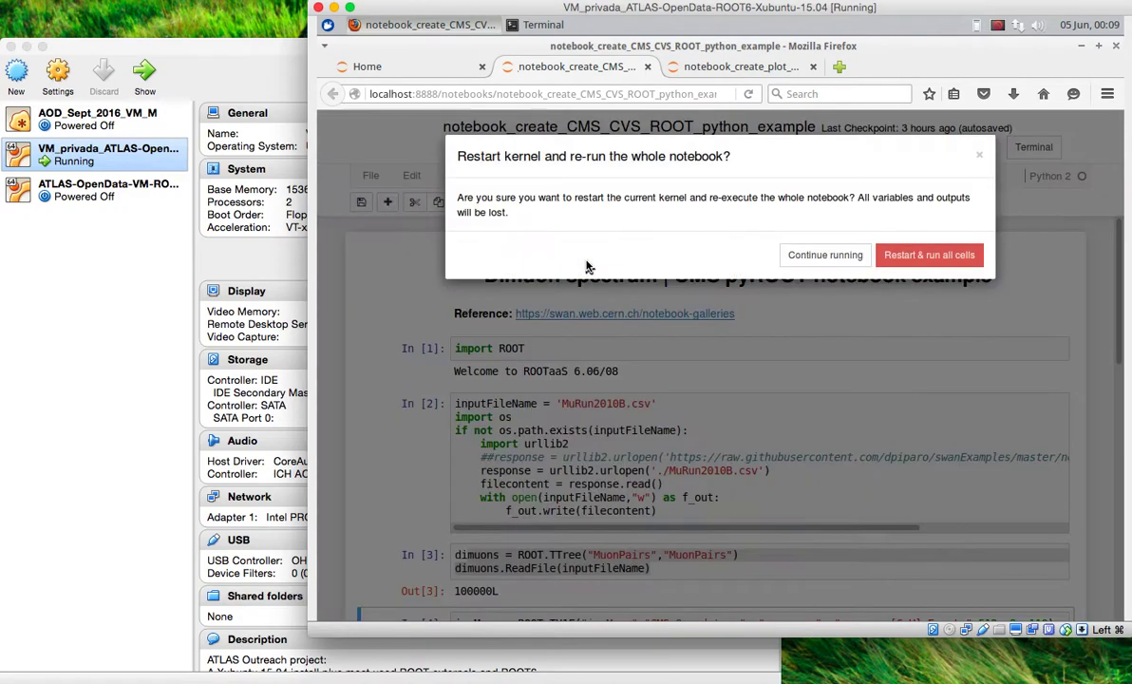
pyautogui.click(903, 264)
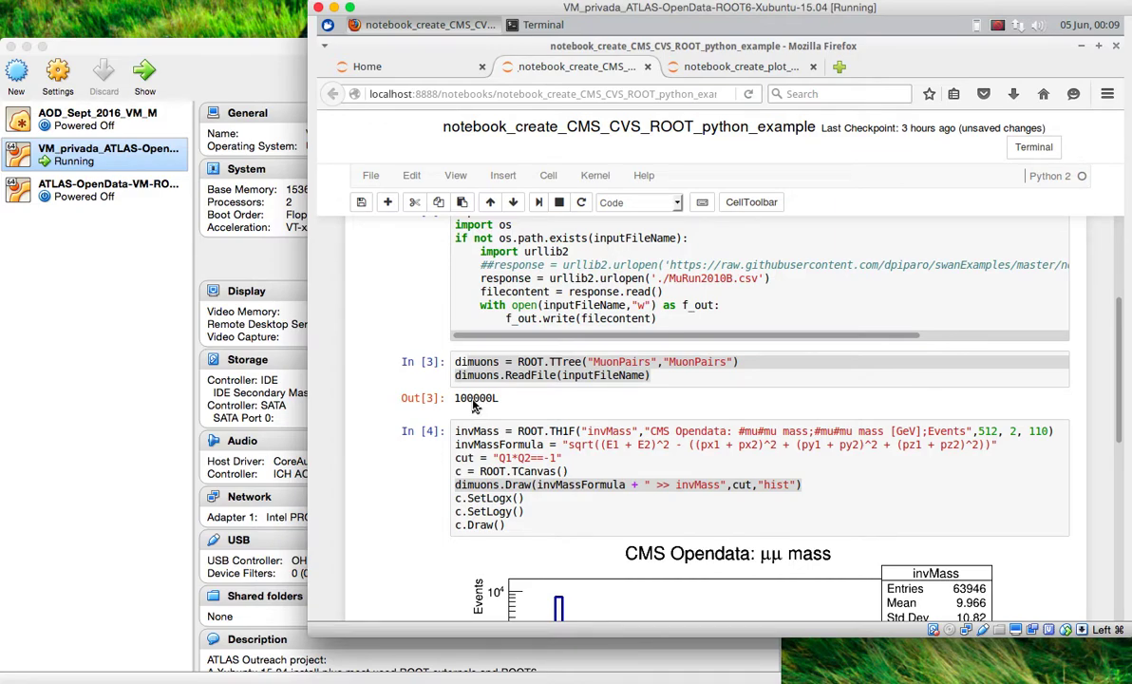
# - Check the regenerated cell outputs and CMS Opendata dimuon mass plot, and return to the notebook's title
pyautogui.scroll(-5, 474, 405)
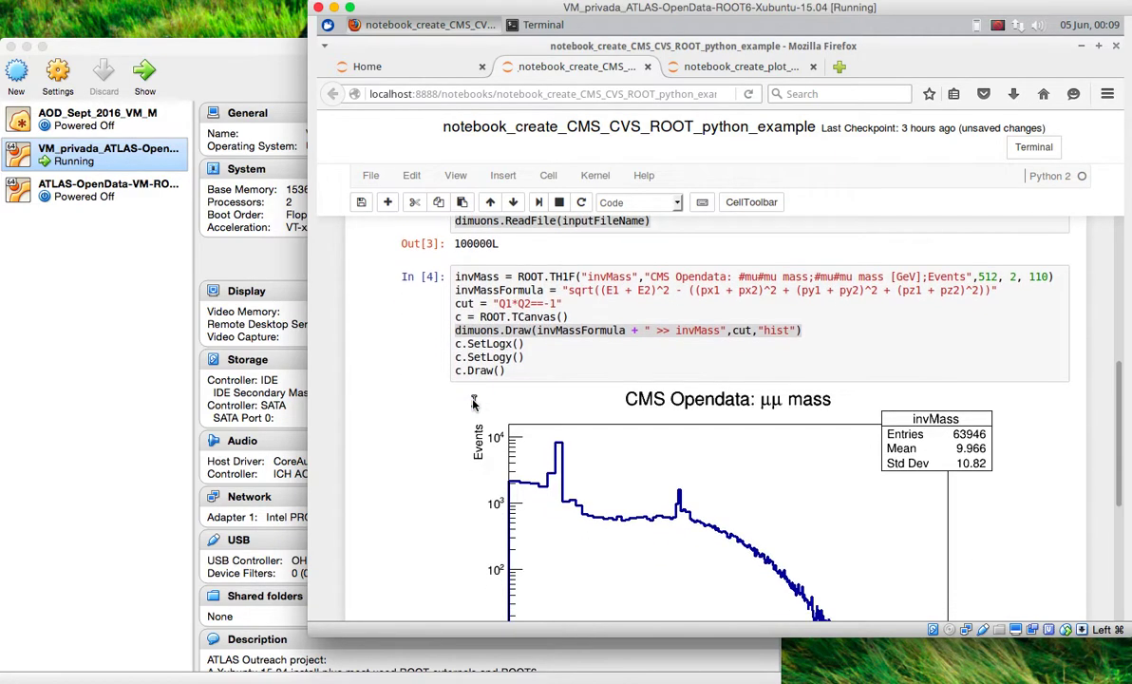
pyautogui.scroll(-3, 474, 404)
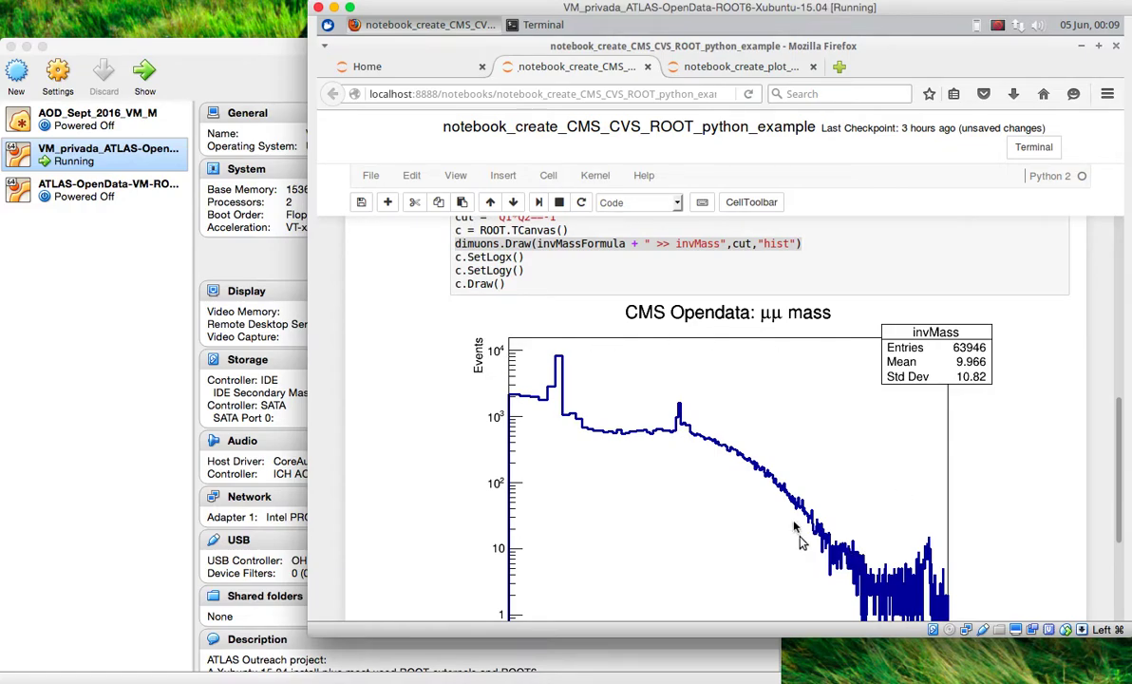
pyautogui.scroll(-3, 1003, 392)
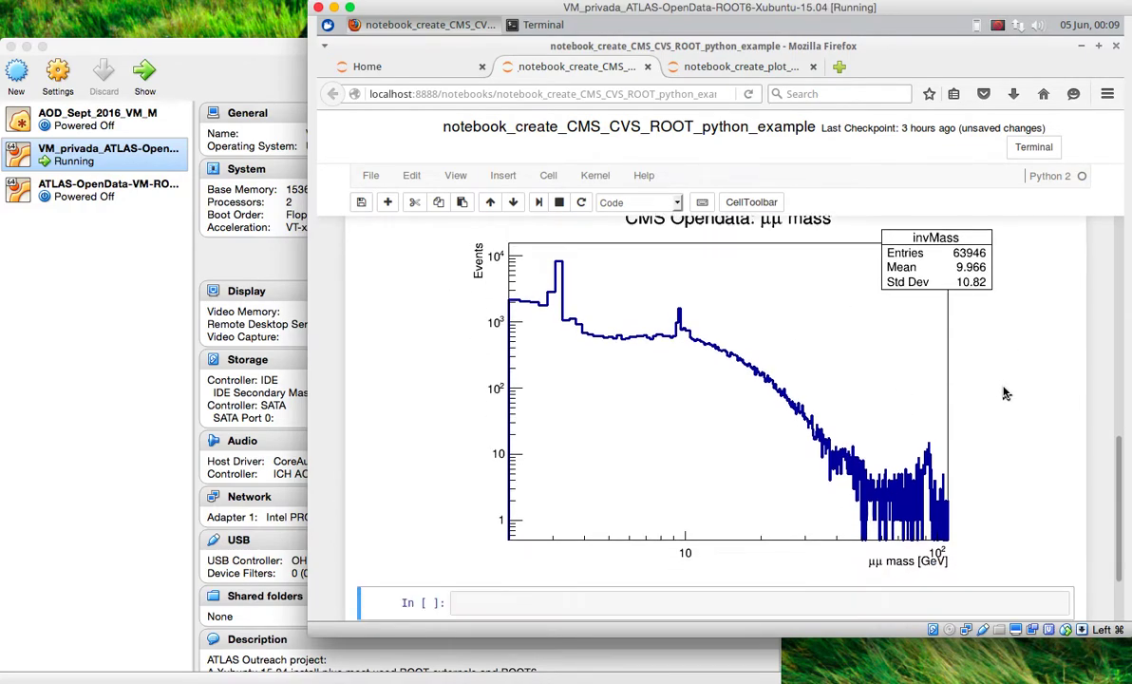
pyautogui.scroll(-2, 1005, 392)
pyautogui.scroll(15, 1005, 393)
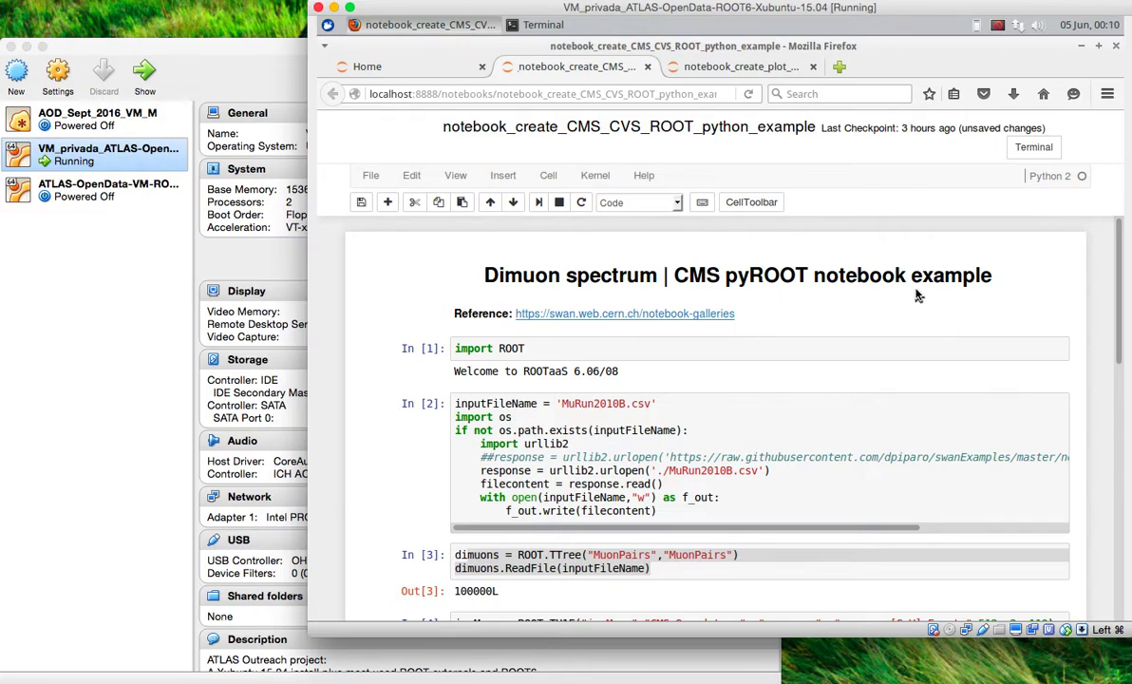
# - Open notebook_CVS_to_ROOT_cpp_example.ipynb from the file list and review its jsroot, include and outreach.csv download cells
pyautogui.click(404, 69)
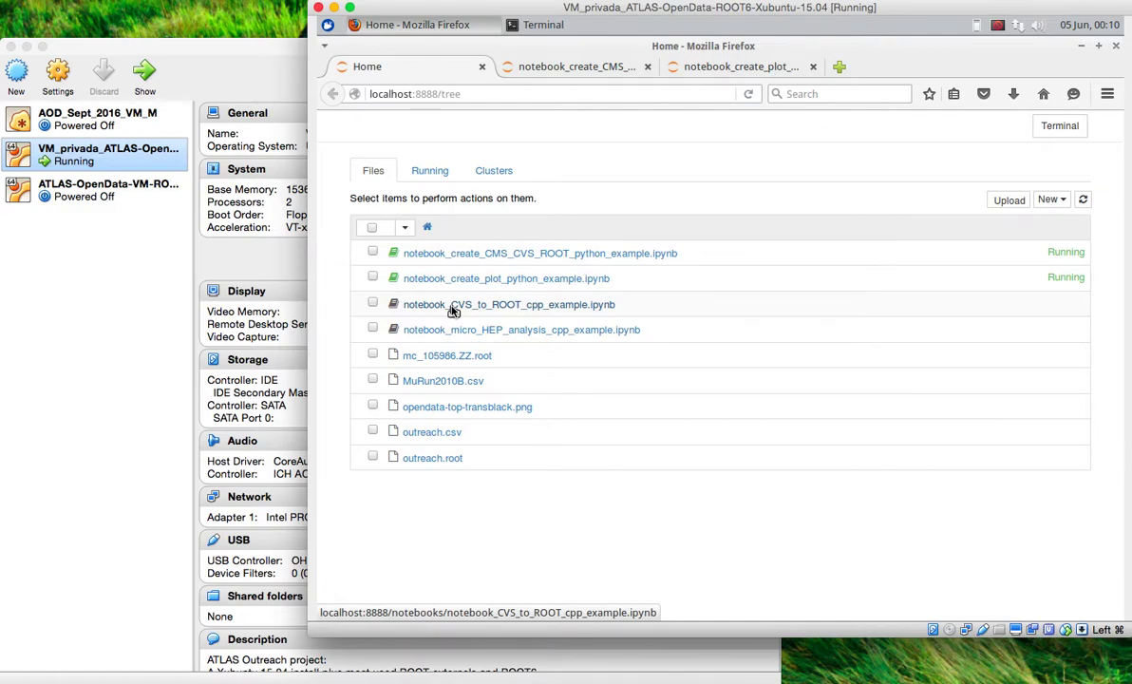
pyautogui.click(453, 304)
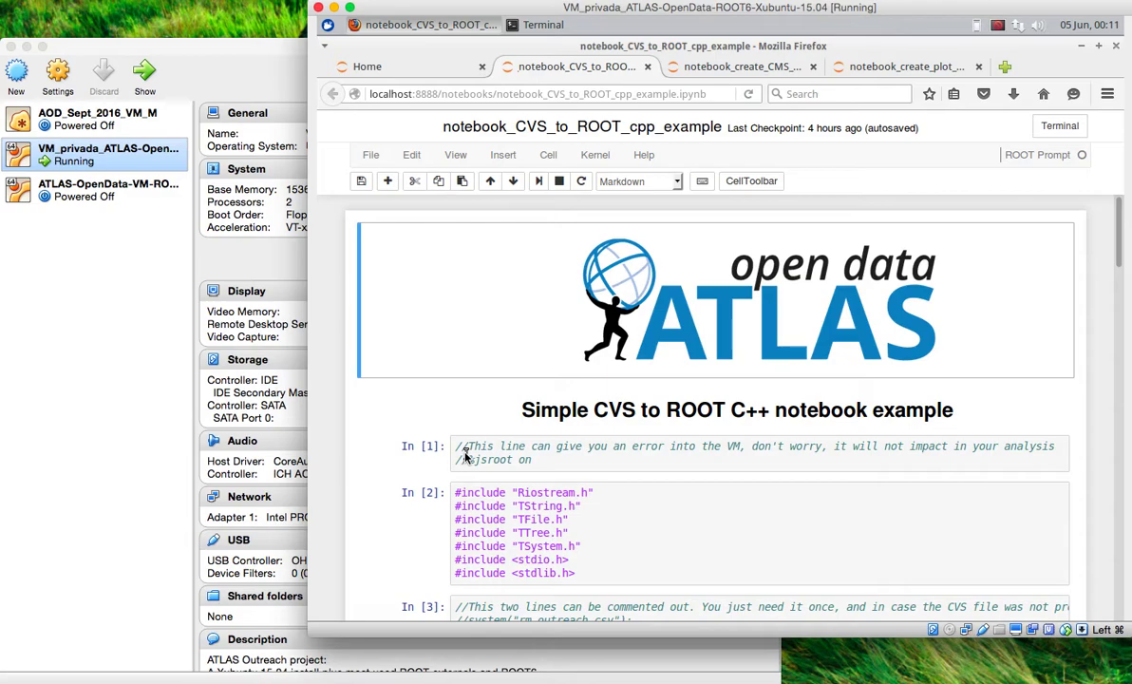
pyautogui.scroll(-3, 466, 456)
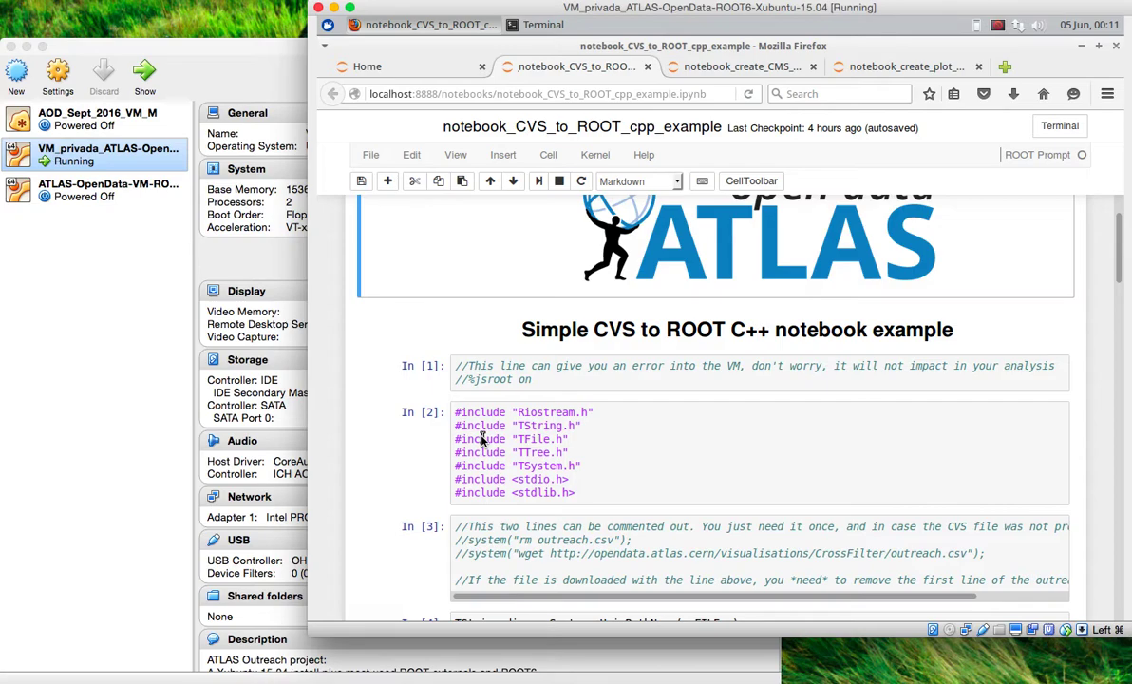
pyautogui.scroll(-2, 475, 437)
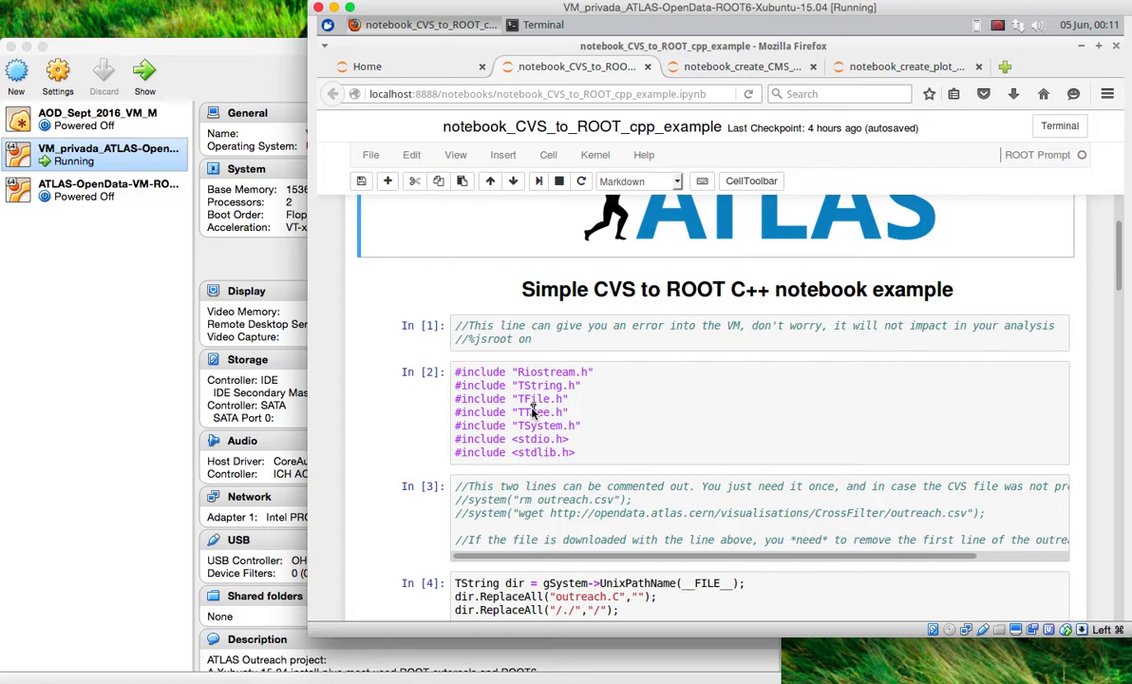
pyautogui.scroll(-2, 533, 411)
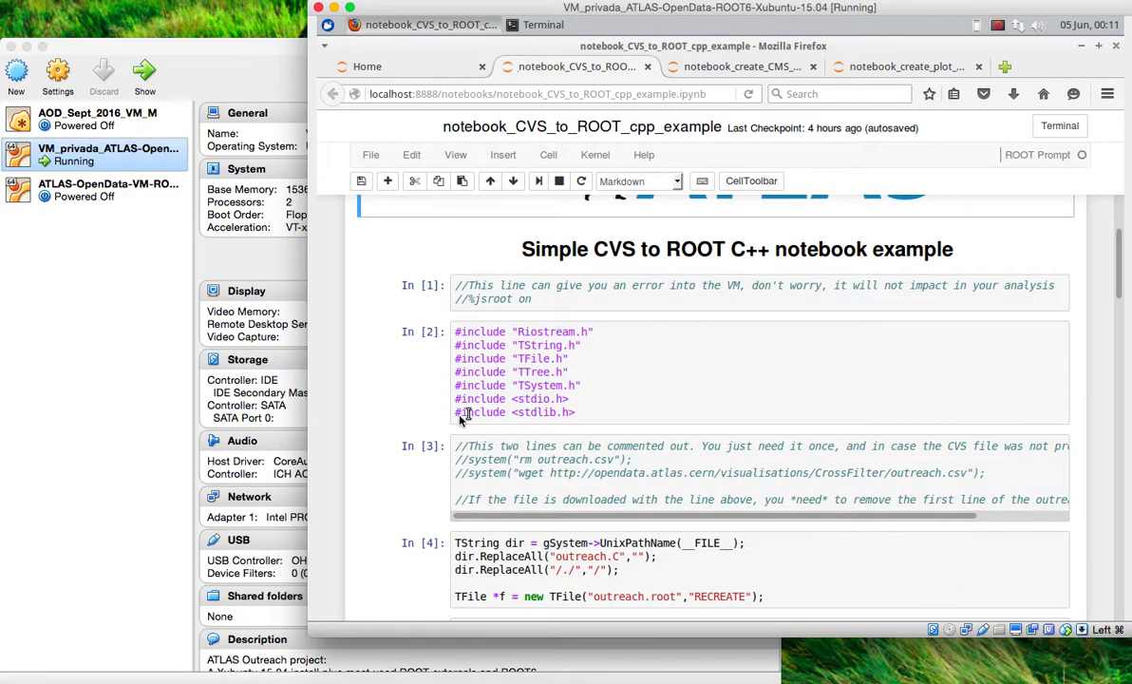
pyautogui.scroll(-2, 430, 474)
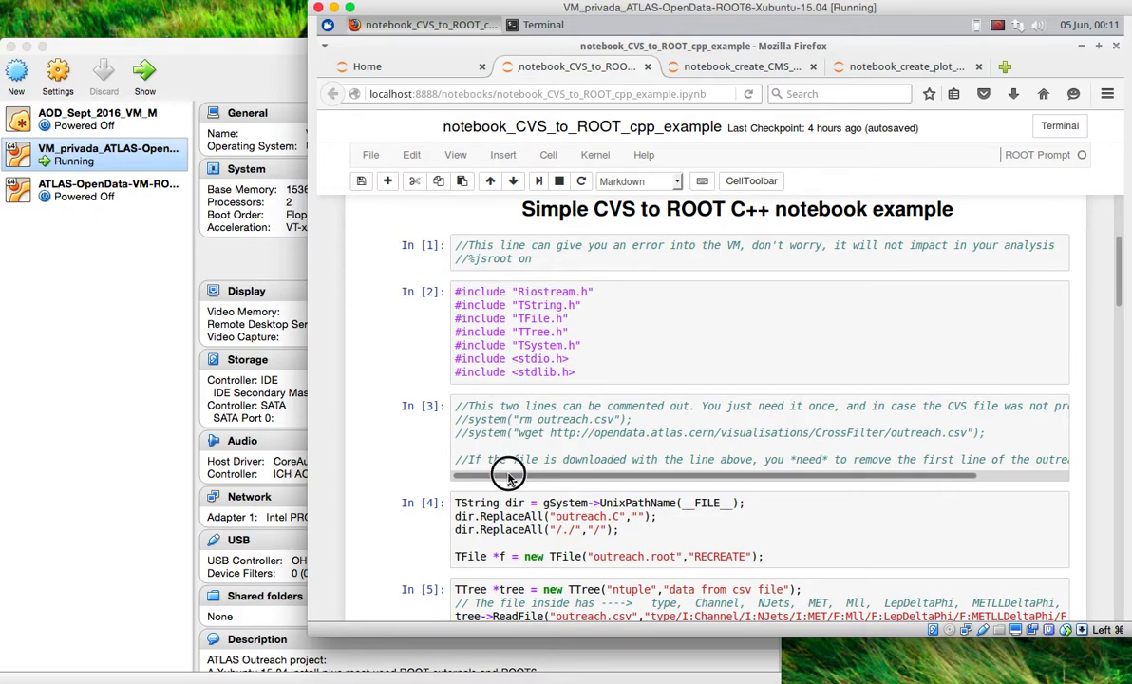
pyautogui.moveTo(506, 472); pyautogui.dragTo(442, 458)
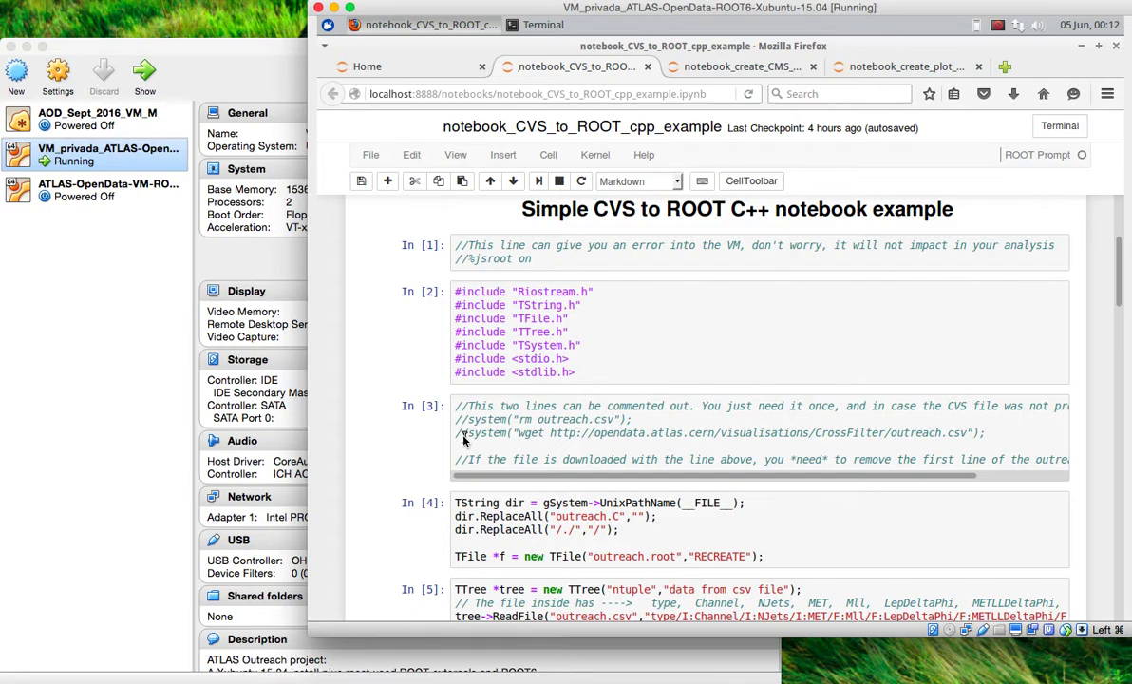
# - Review the cells creating outreach.root and its ntuple tree, and read the full comment about the first line of outreach.csv
pyautogui.scroll(-3, 464, 439)
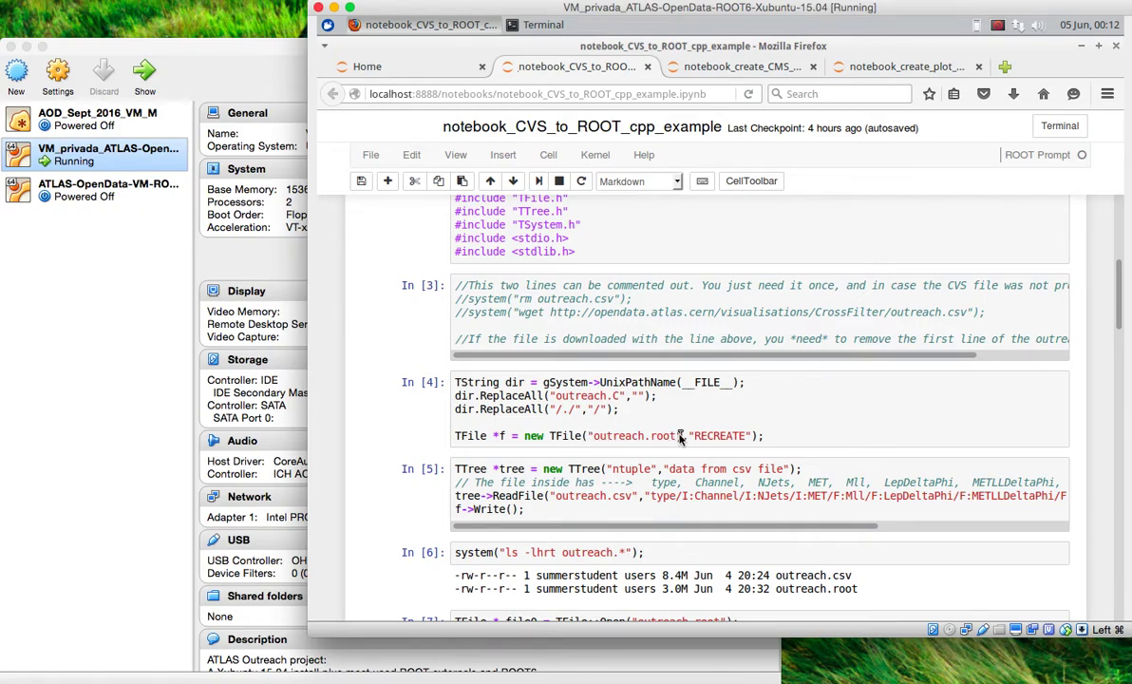
pyautogui.scroll(-1, 680, 438)
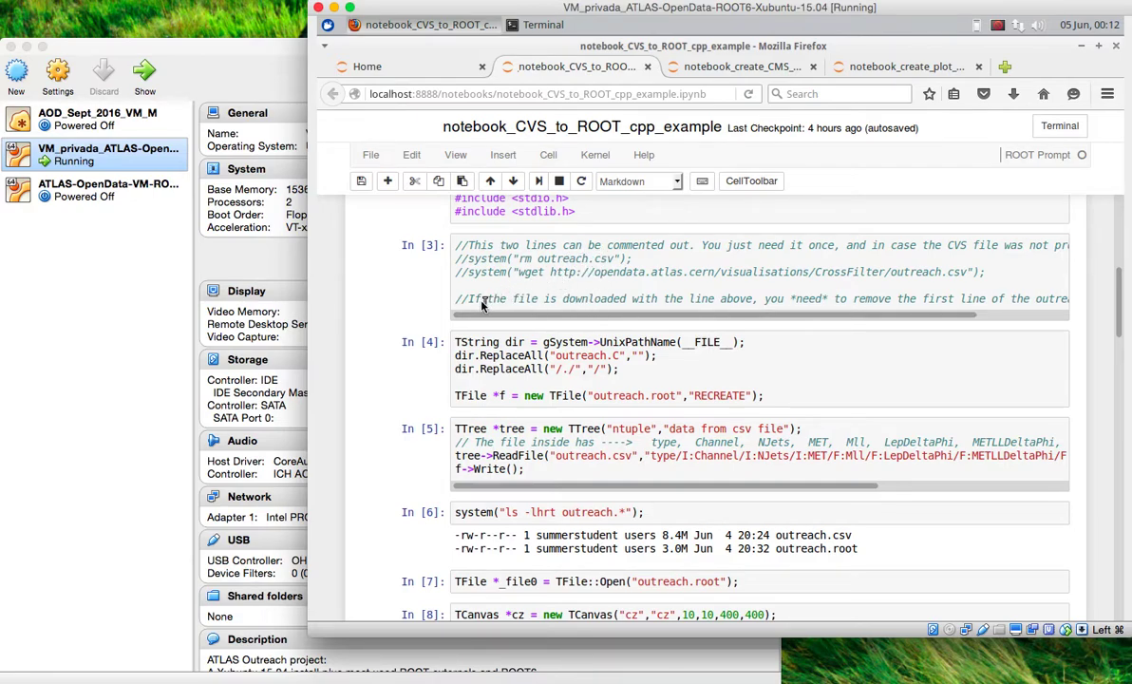
pyautogui.hscroll(2, 551, 315)
pyautogui.moveTo(551, 315); pyautogui.dragTo(617, 314)
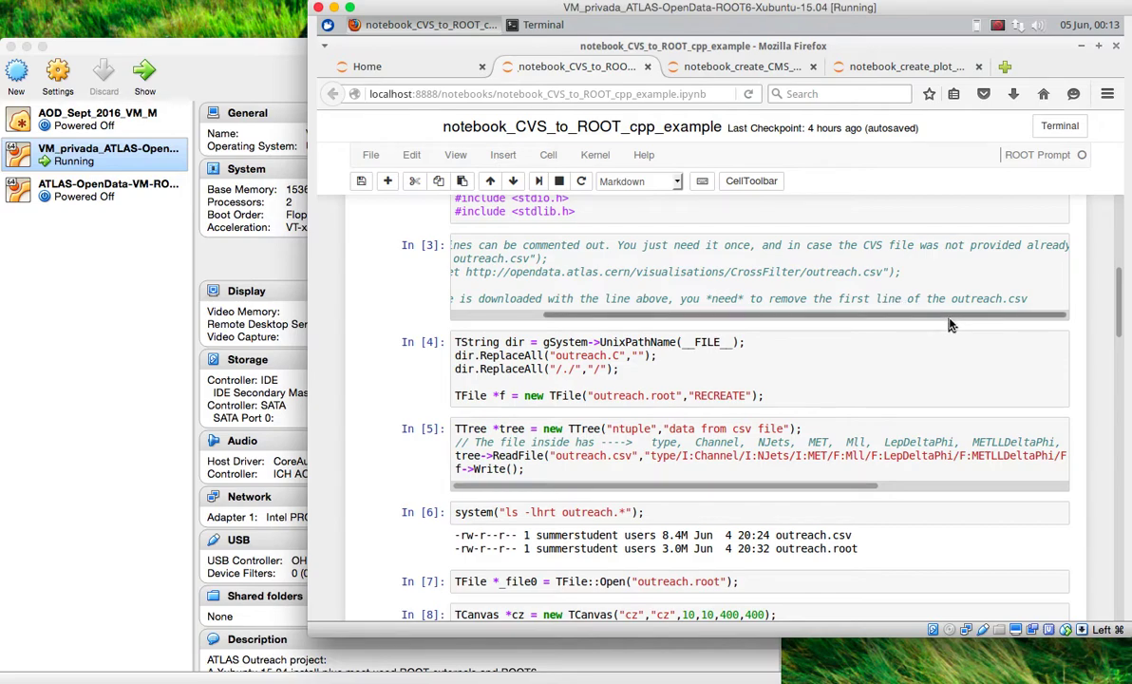
pyautogui.moveTo(950, 317); pyautogui.dragTo(744, 328)
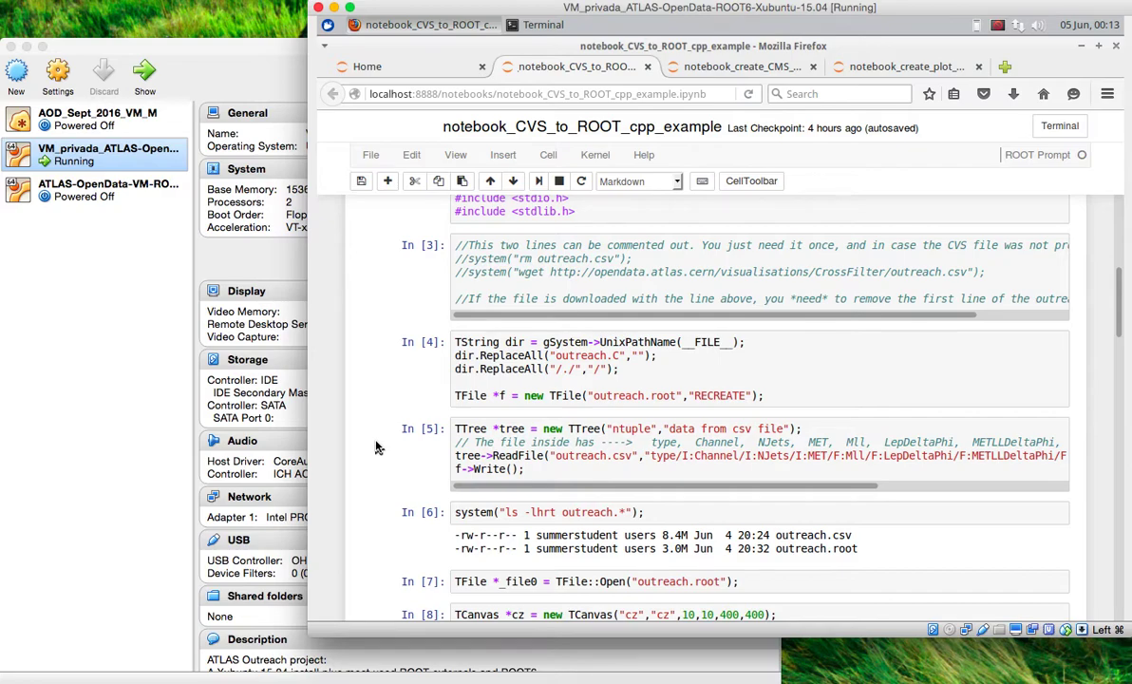
# - Review the cells listing the outreach files and opening outreach.root, and examine the BTags:weight plot with its drawing code
pyautogui.scroll(-5, 376, 447)
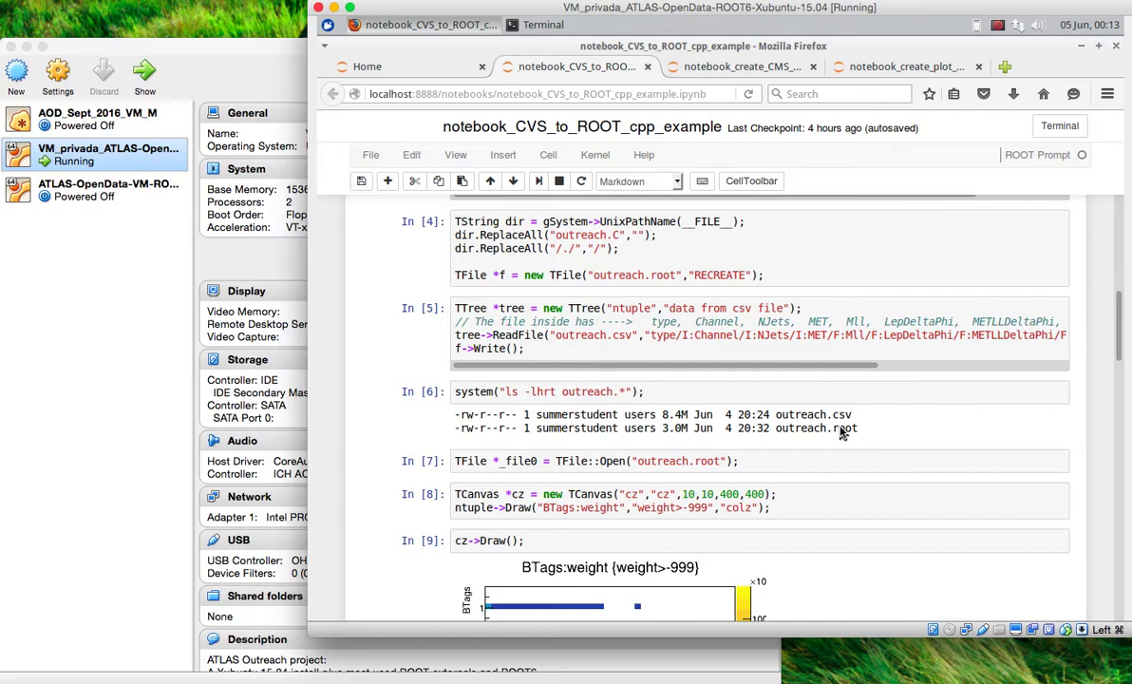
pyautogui.scroll(-1, 589, 395)
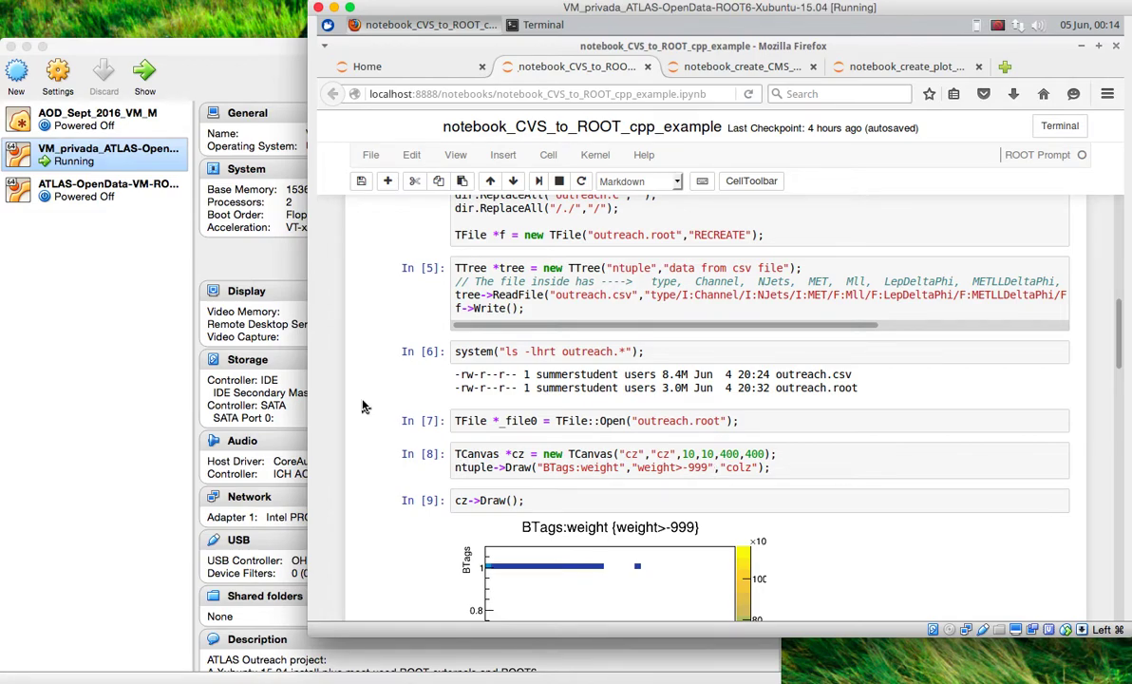
pyautogui.scroll(-2, 365, 407)
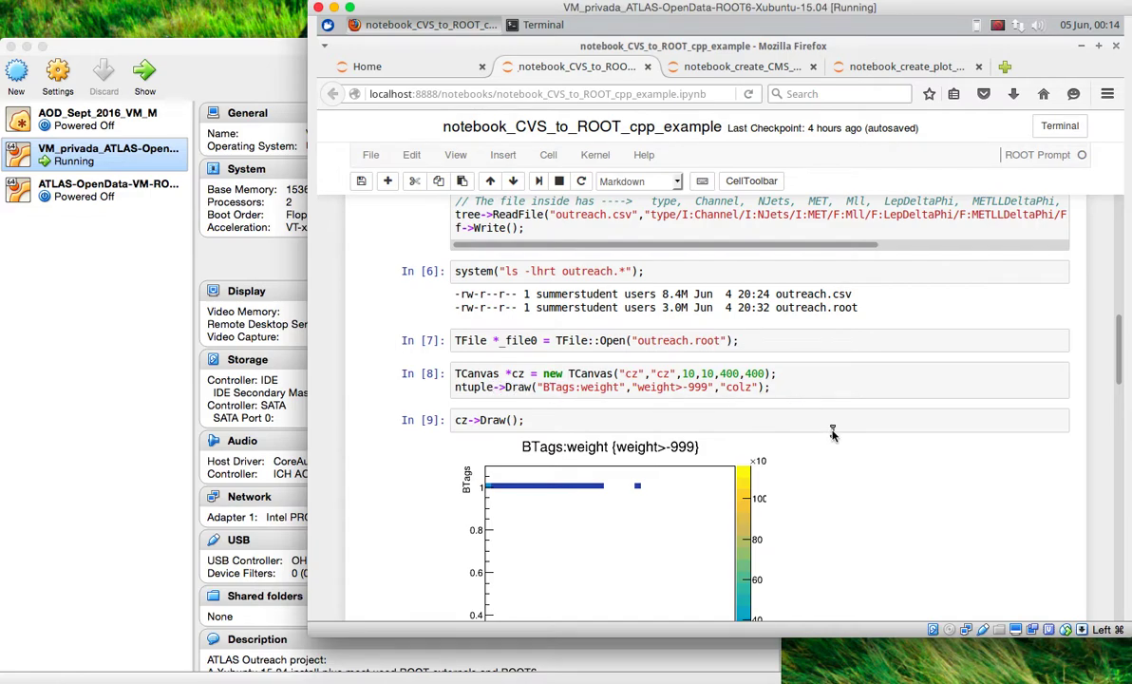
pyautogui.scroll(-2, 833, 434)
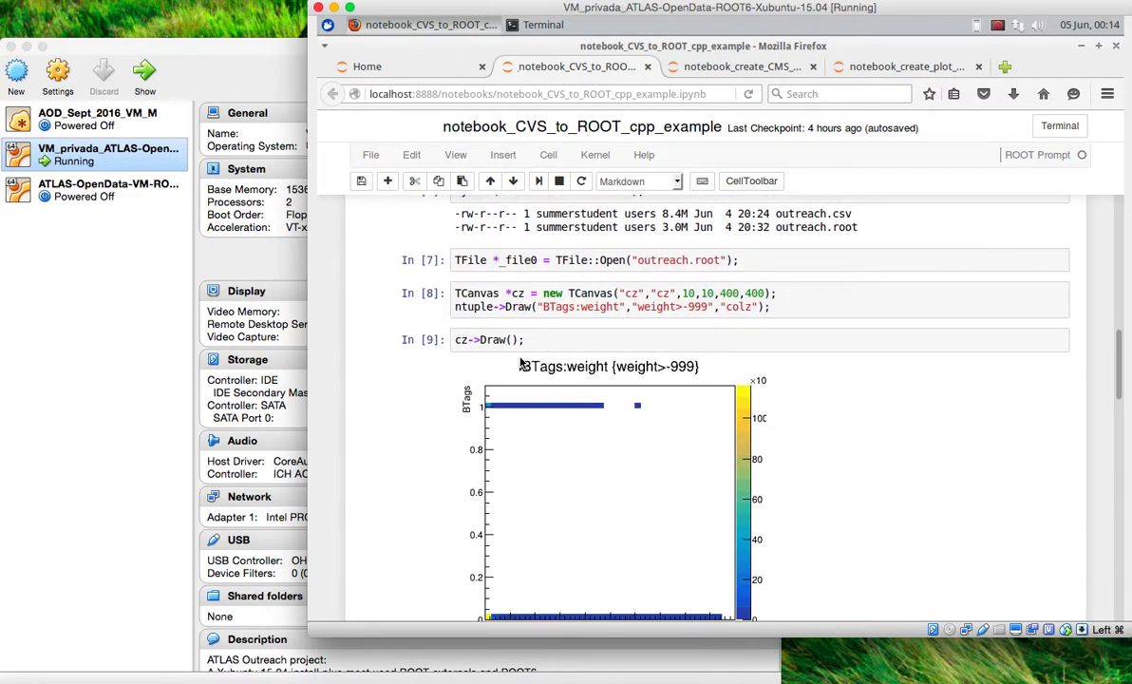
pyautogui.scroll(-1, 521, 365)
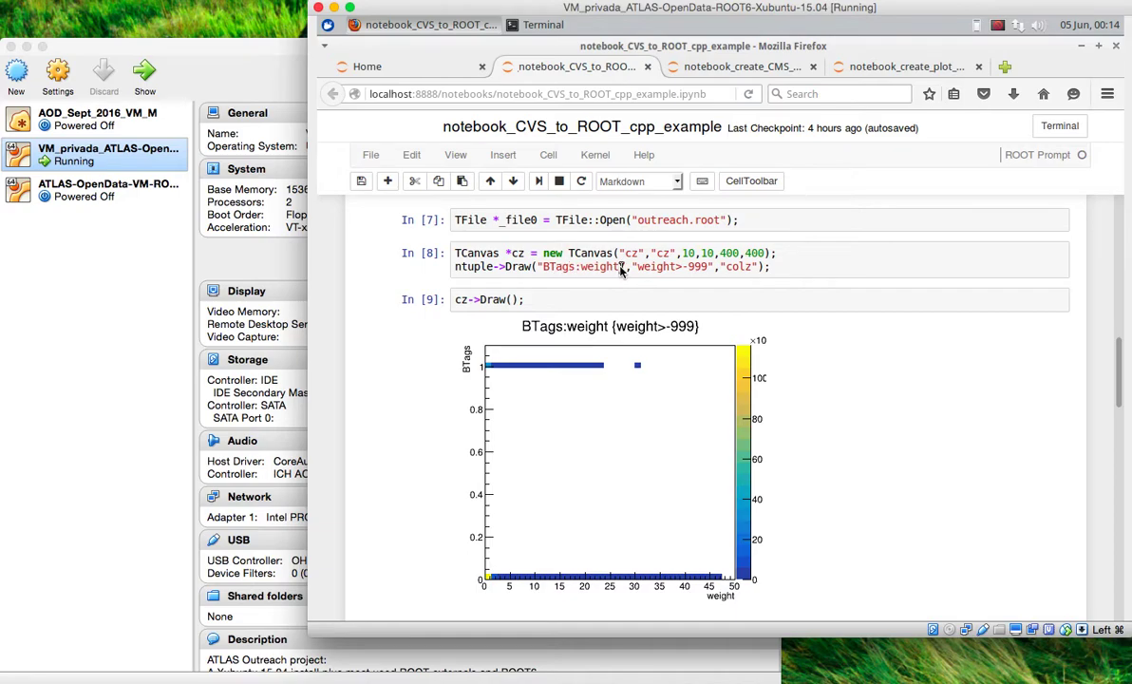
pyautogui.scroll(-3, 418, 372)
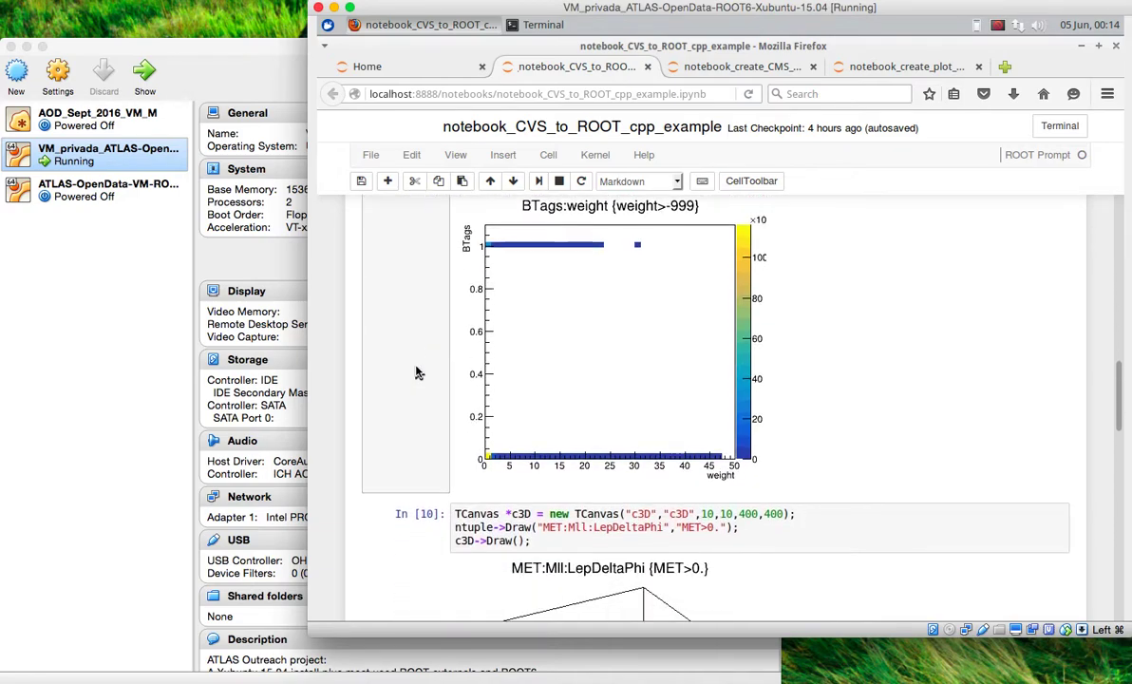
# - Examine the MET:Mll:LepDeltaPhi drawing cell and its 3D plot, dismissing the desktop notifications that cover the notebook
pyautogui.scroll(-4, 415, 372)
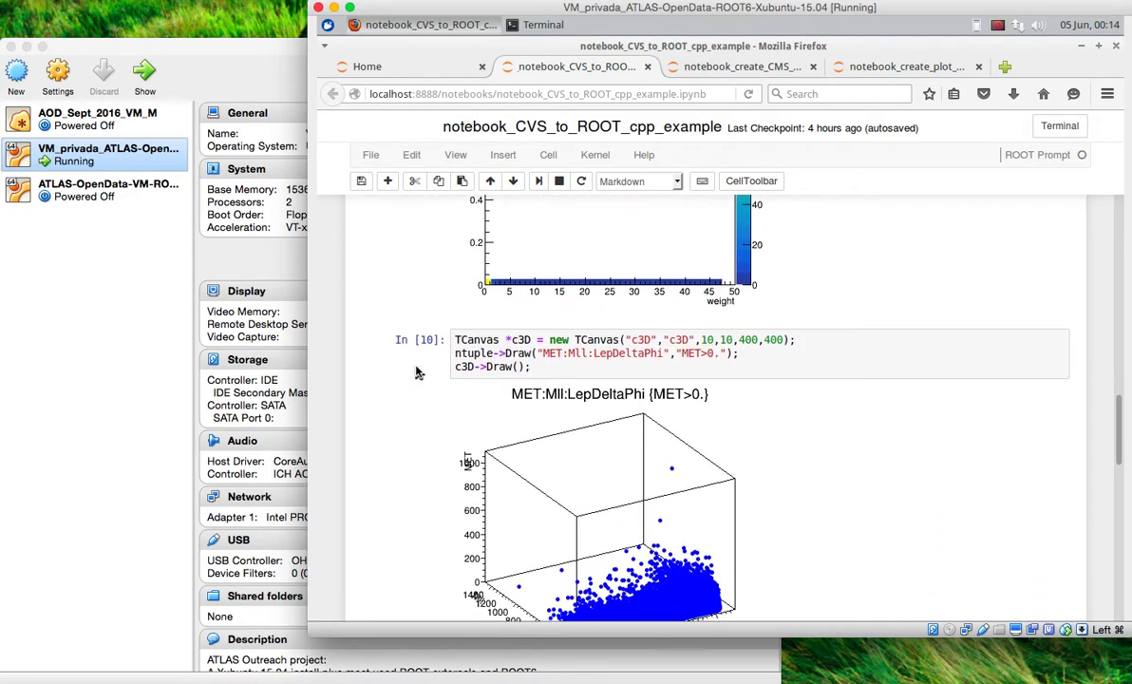
pyautogui.moveTo(510, 425); pyautogui.dragTo(556, 453)
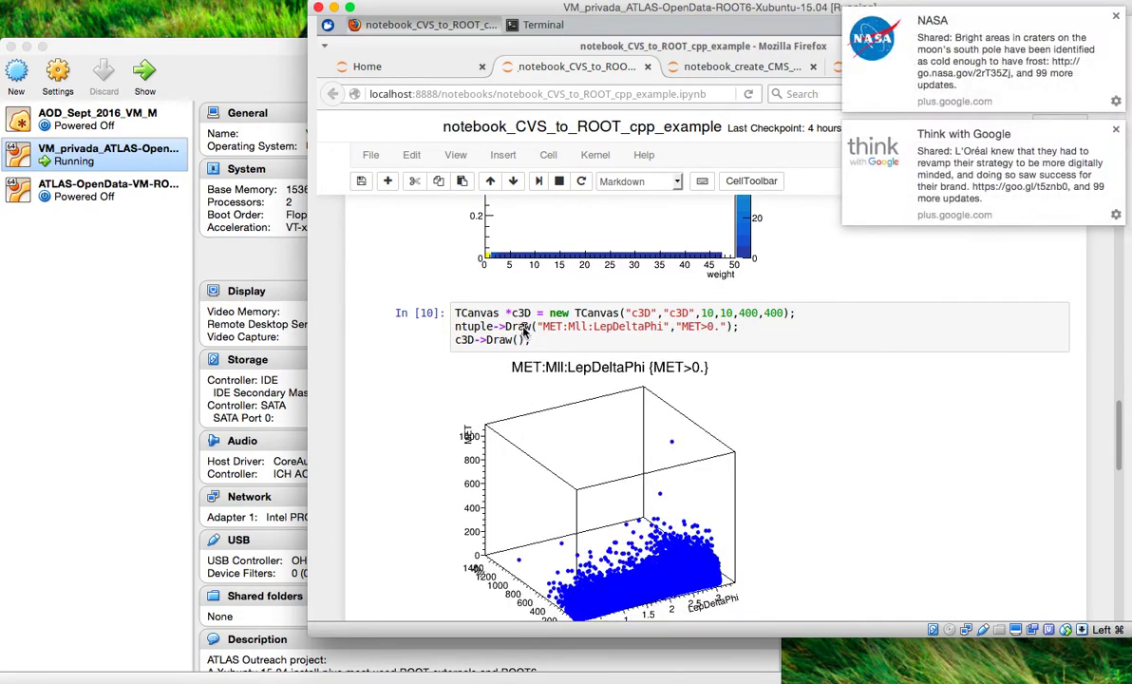
pyautogui.click(1117, 16)
pyautogui.click(1118, 17)
pyautogui.click(1117, 17)
pyautogui.click(1117, 16)
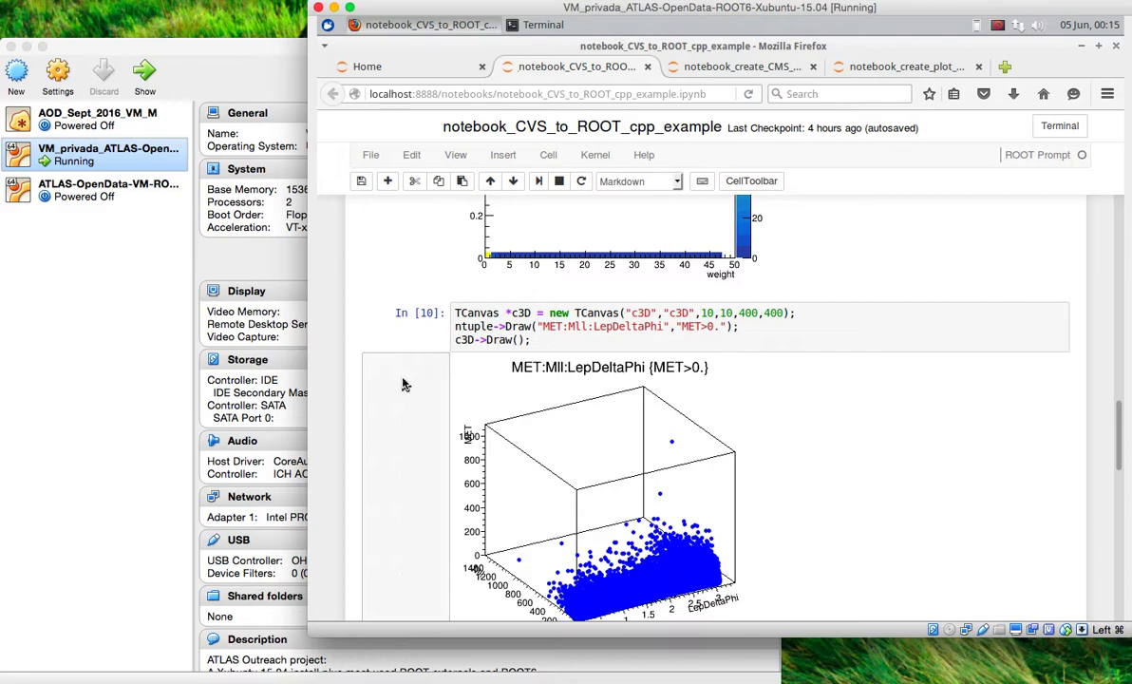
pyautogui.scroll(-2, 405, 383)
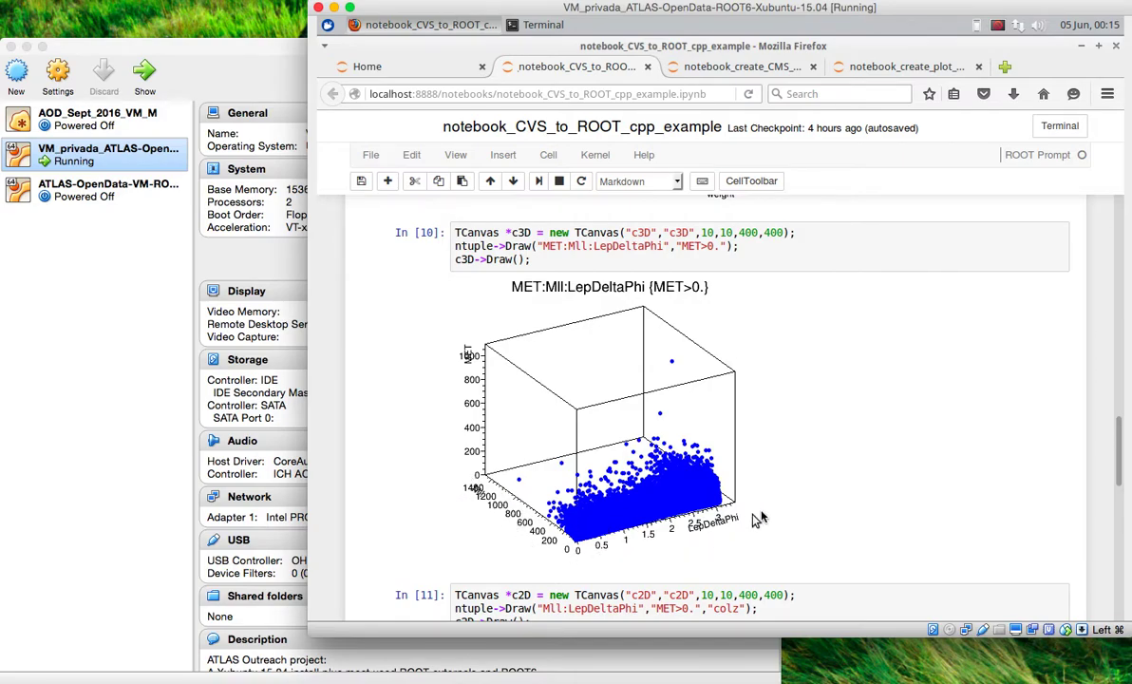
pyautogui.scroll(-2, 777, 518)
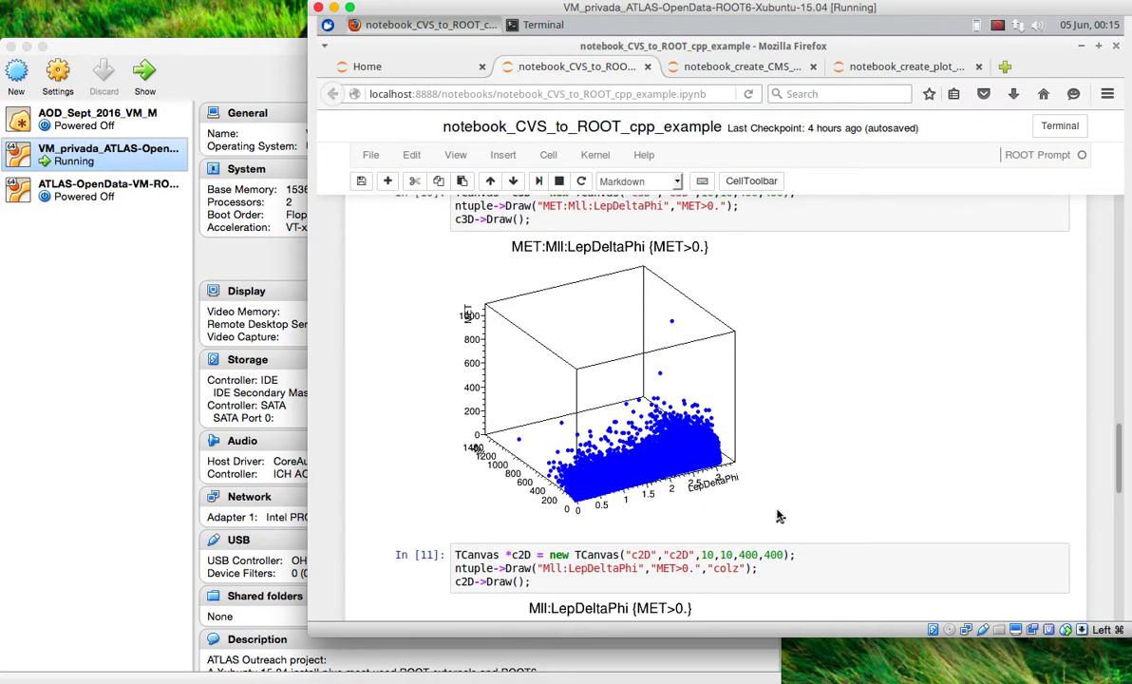
# - Examine the Mll:LepDeltaPhi drawing cell with its colz option and the resulting 2D colour plot
pyautogui.scroll(-4, 777, 516)
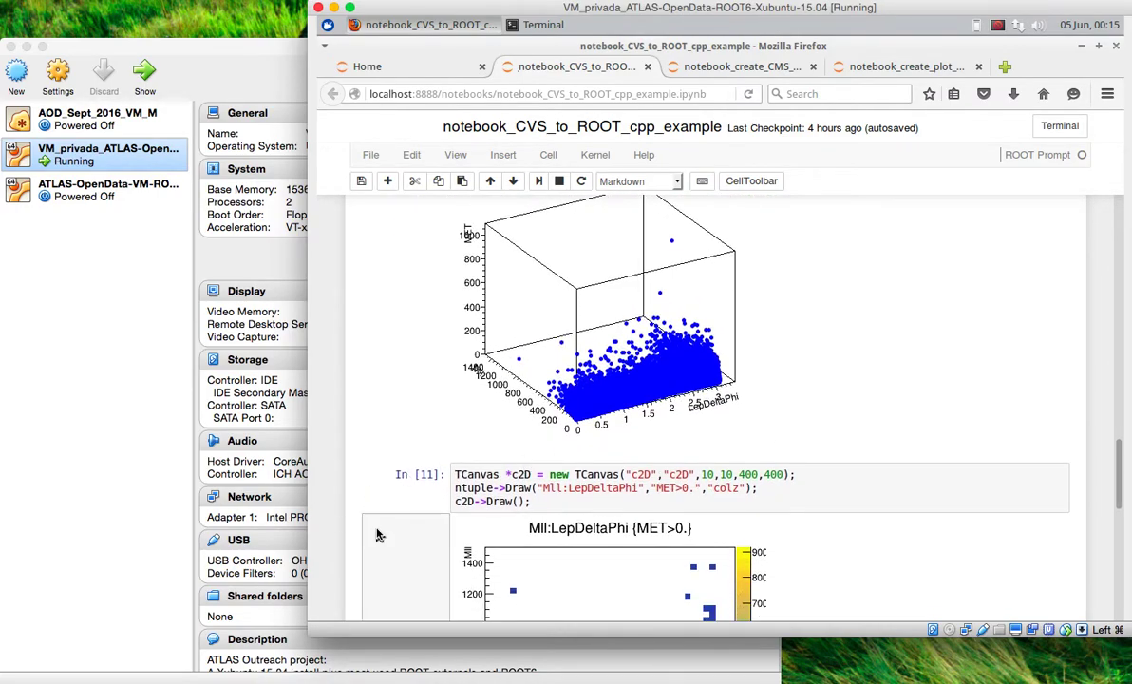
pyautogui.scroll(-4, 378, 532)
pyautogui.scroll(-2, 377, 535)
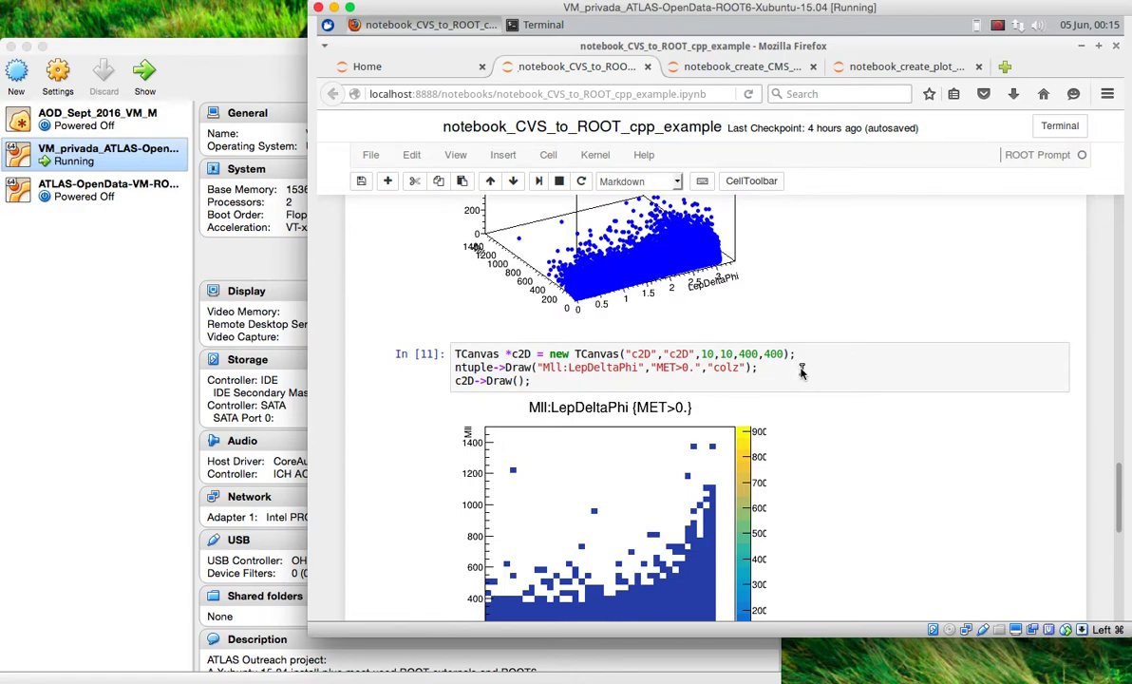
pyautogui.scroll(-2, 801, 370)
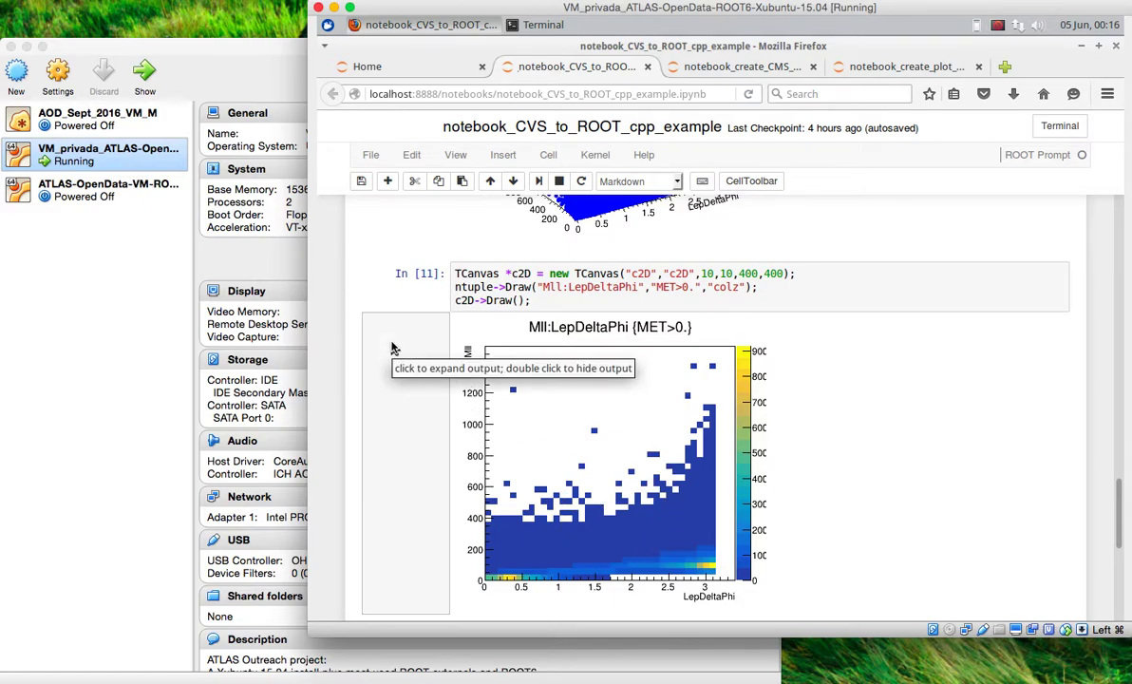
# - Restart the notebook's kernel and rerun all cells, confirming the restart
pyautogui.scroll(20, 394, 349)
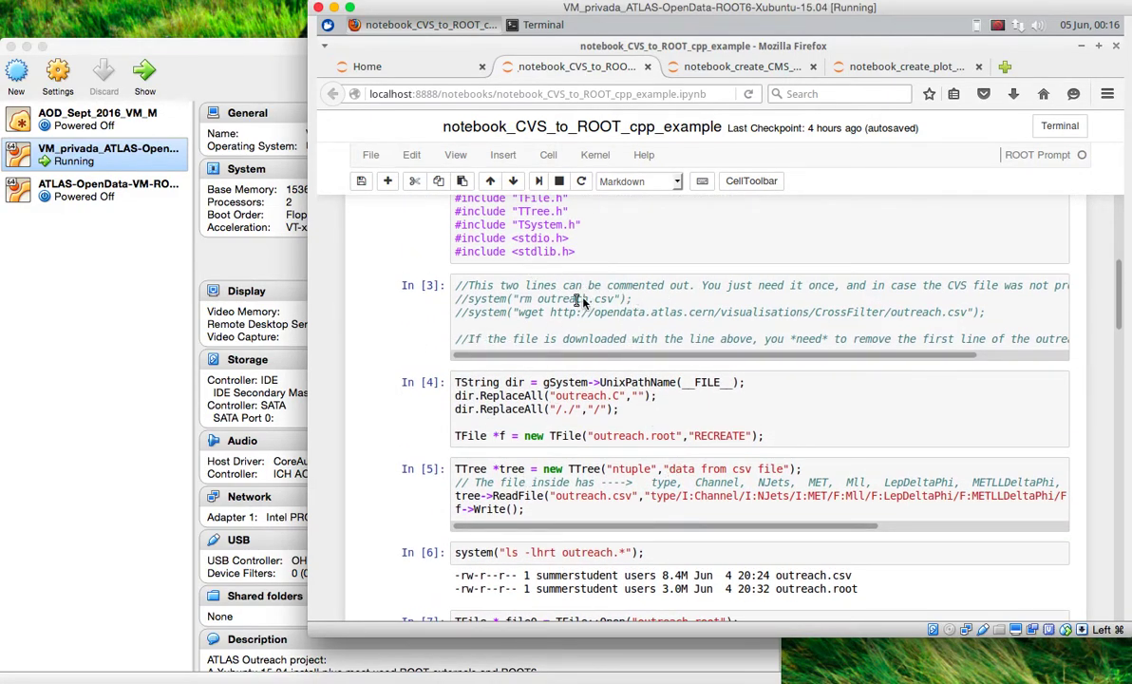
pyautogui.click(596, 155)
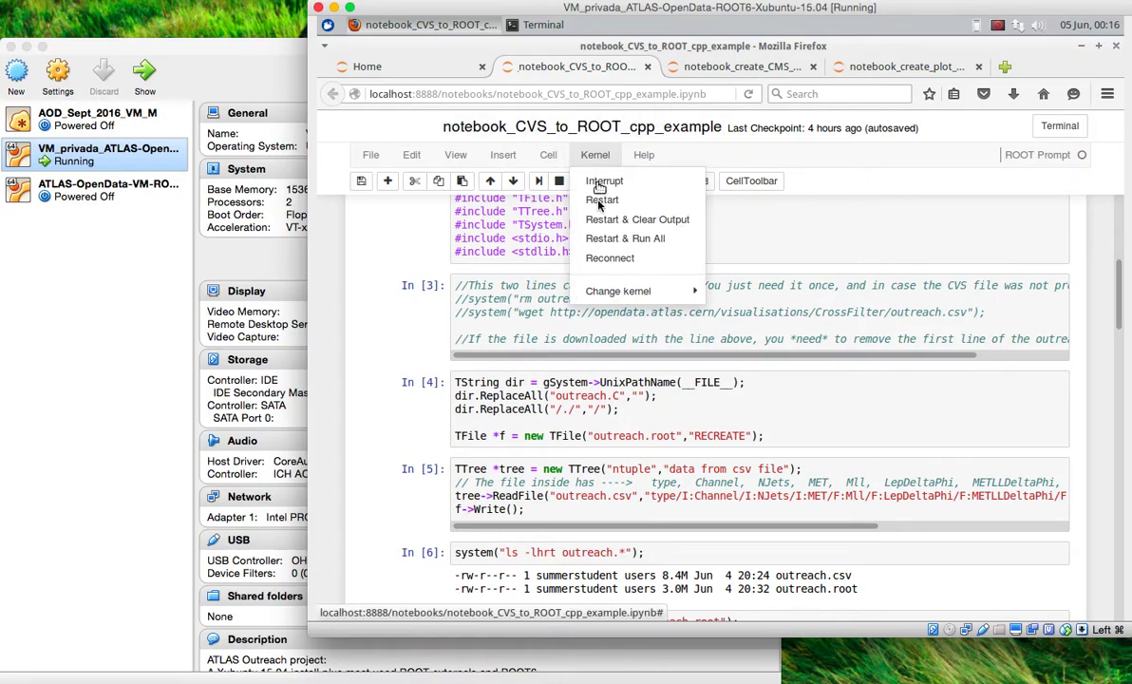
pyautogui.click(609, 240)
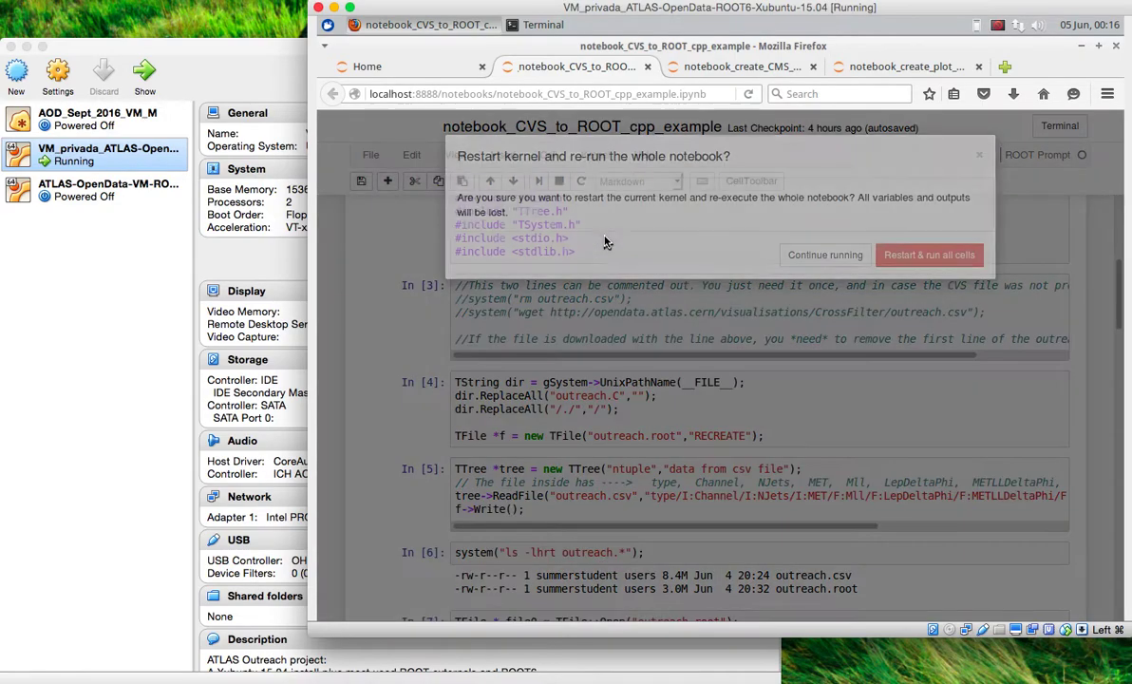
pyautogui.click(929, 256)
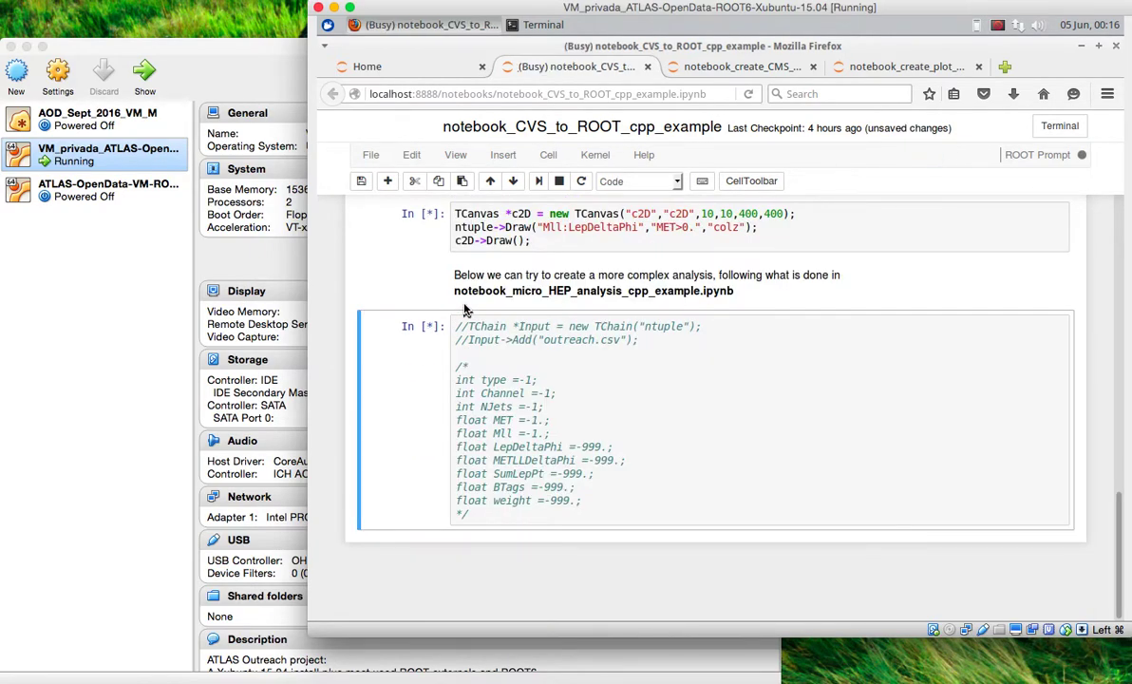
# - Follow the execution of the cells and check the regenerated BTags:weight, MET:Mll:LepDeltaPhi and Mll:LepDeltaPhi plots
pyautogui.scroll(6, 465, 310)
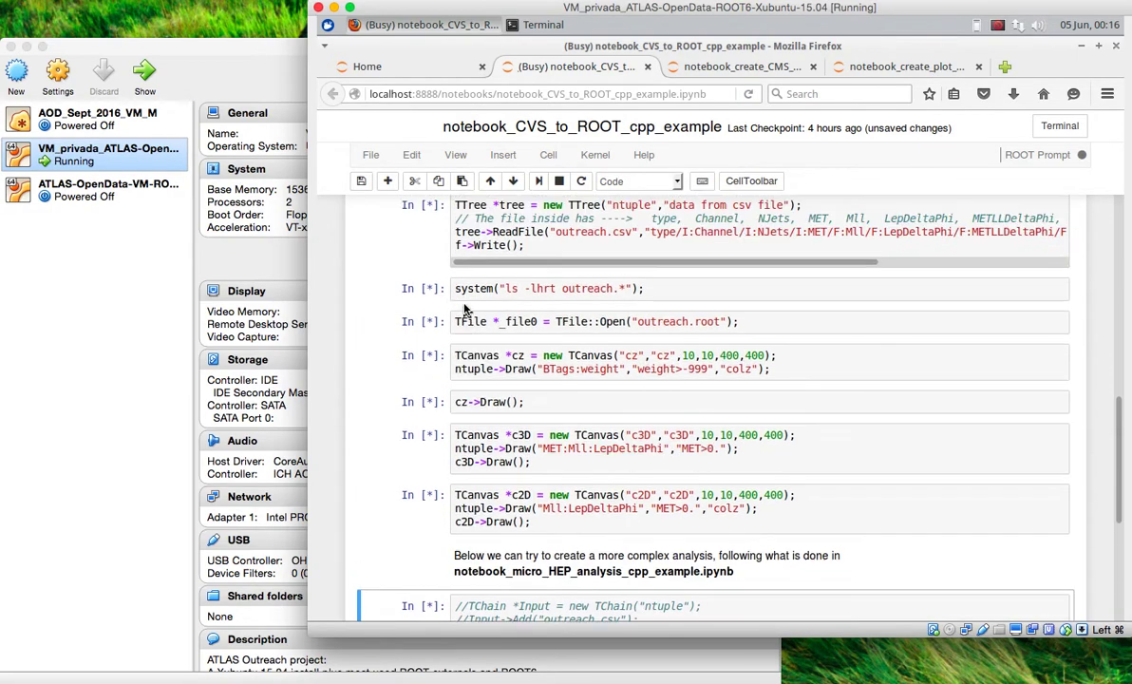
pyautogui.scroll(5, 466, 310)
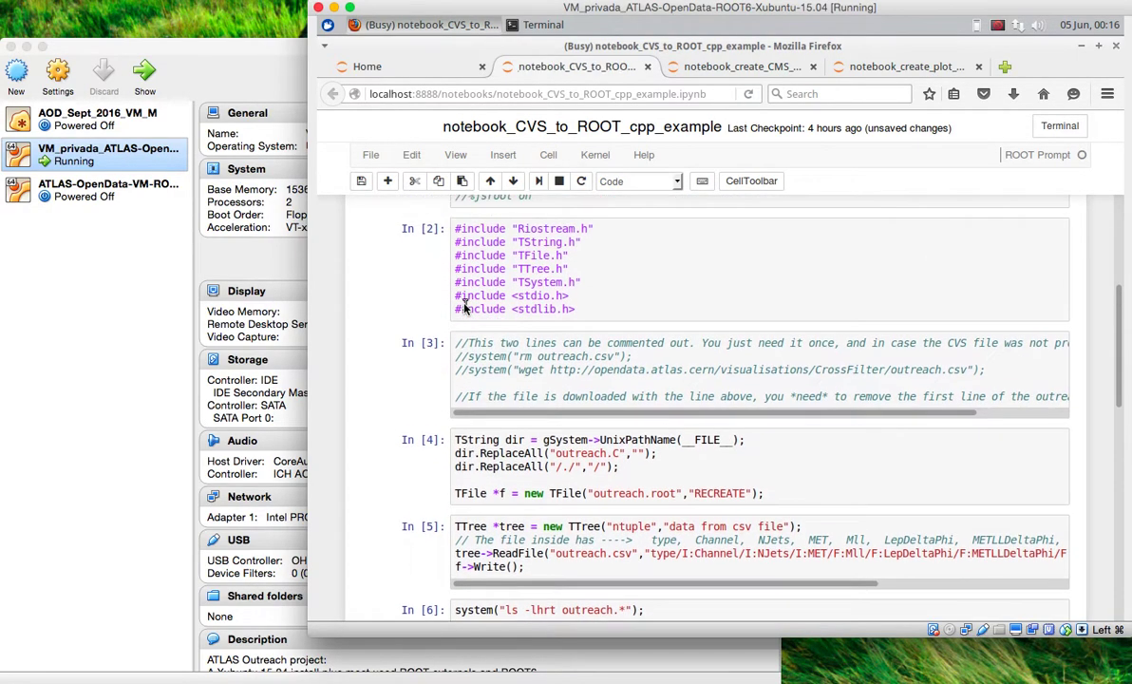
pyautogui.scroll(-4, 466, 306)
pyautogui.scroll(-5, 466, 306)
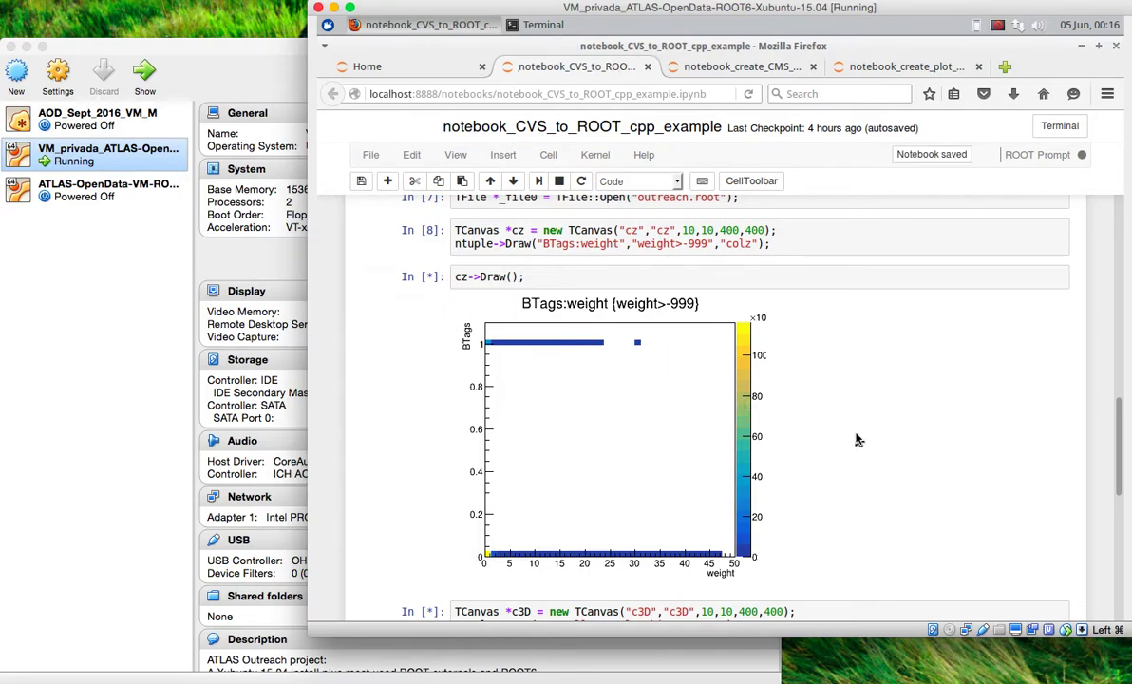
pyautogui.scroll(-3, 856, 439)
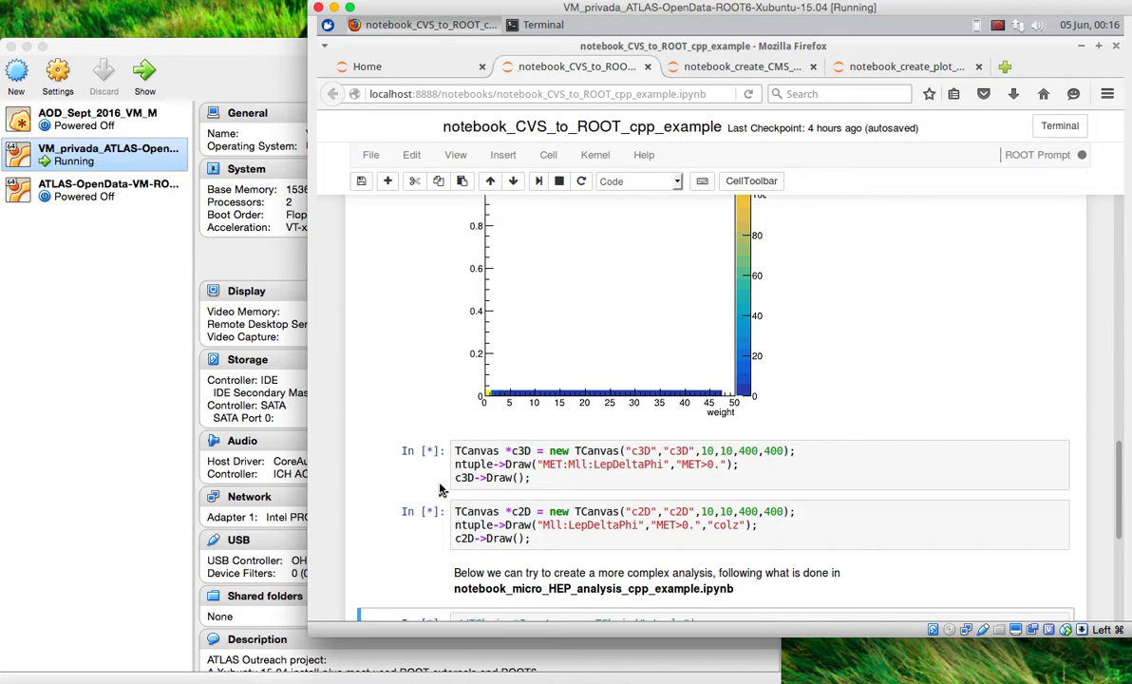
pyautogui.scroll(15, 437, 475)
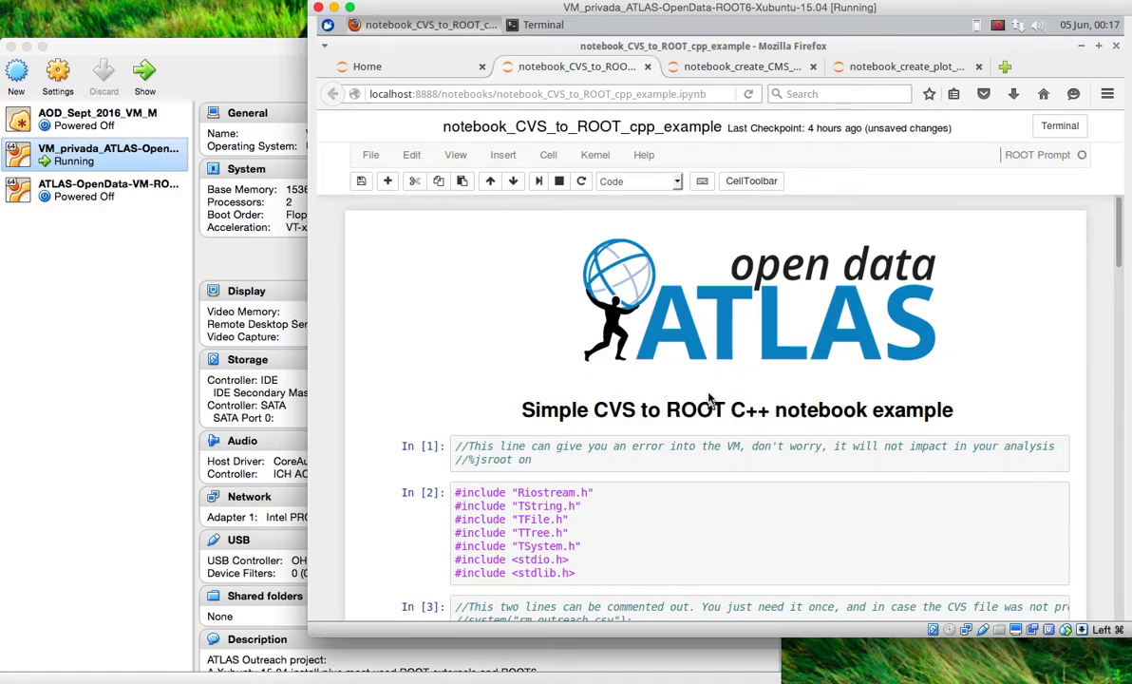
pyautogui.scroll(-3, 708, 399)
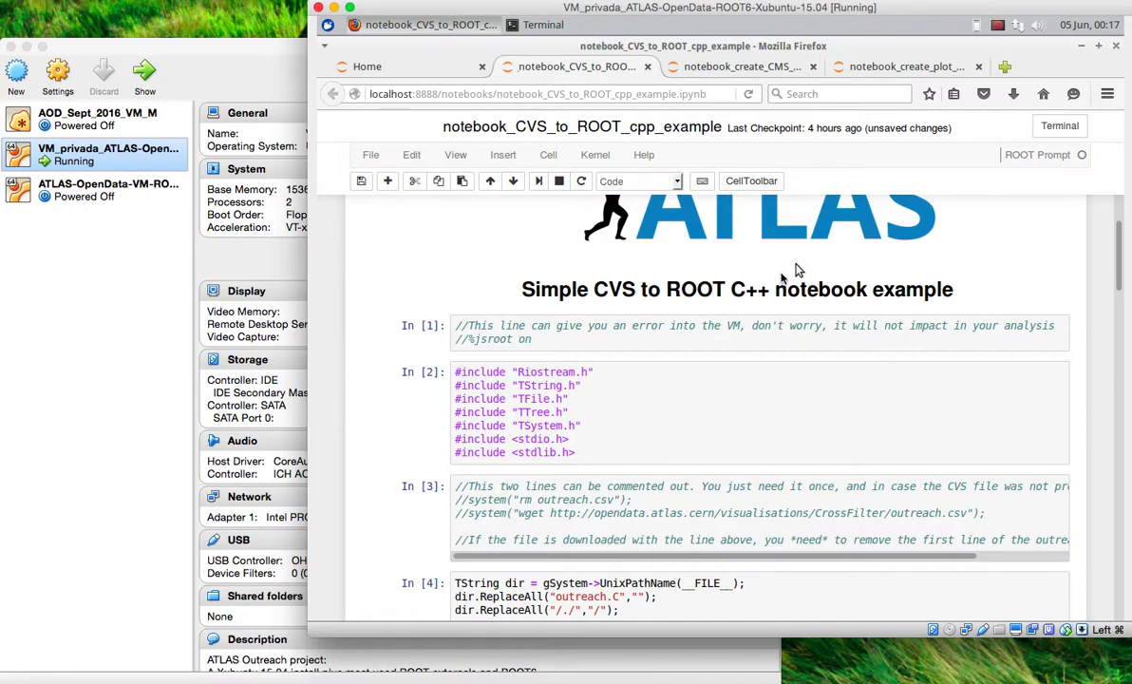
pyautogui.scroll(-20, 568, 415)
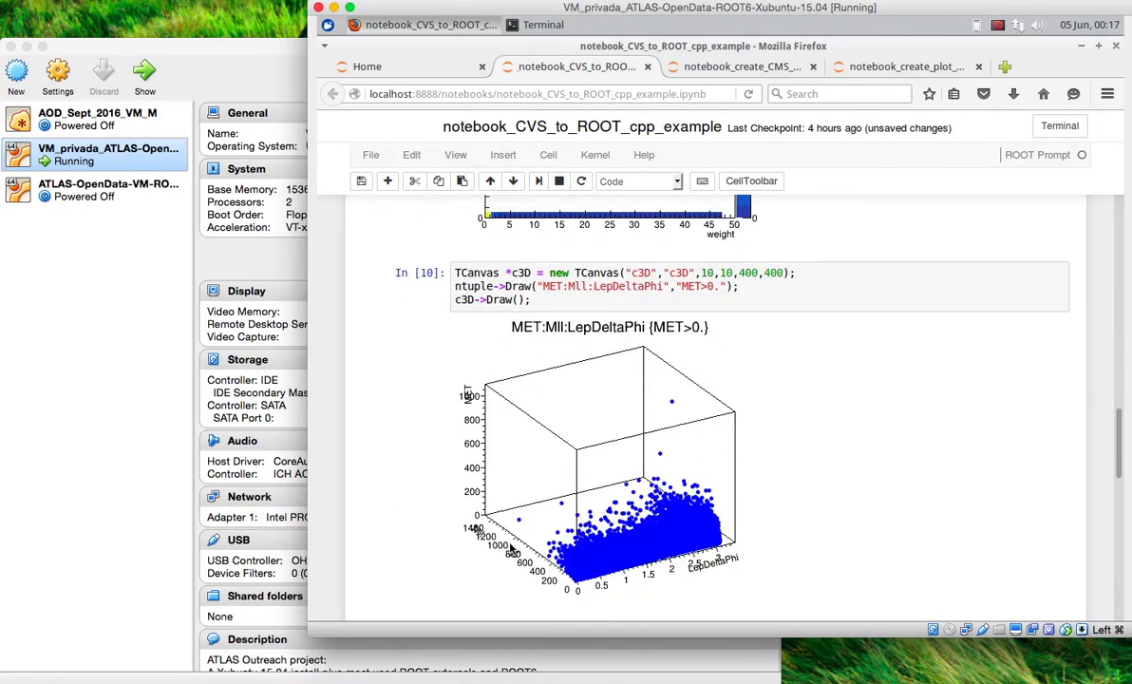
pyautogui.scroll(-8, 510, 549)
pyautogui.scroll(-1, 510, 549)
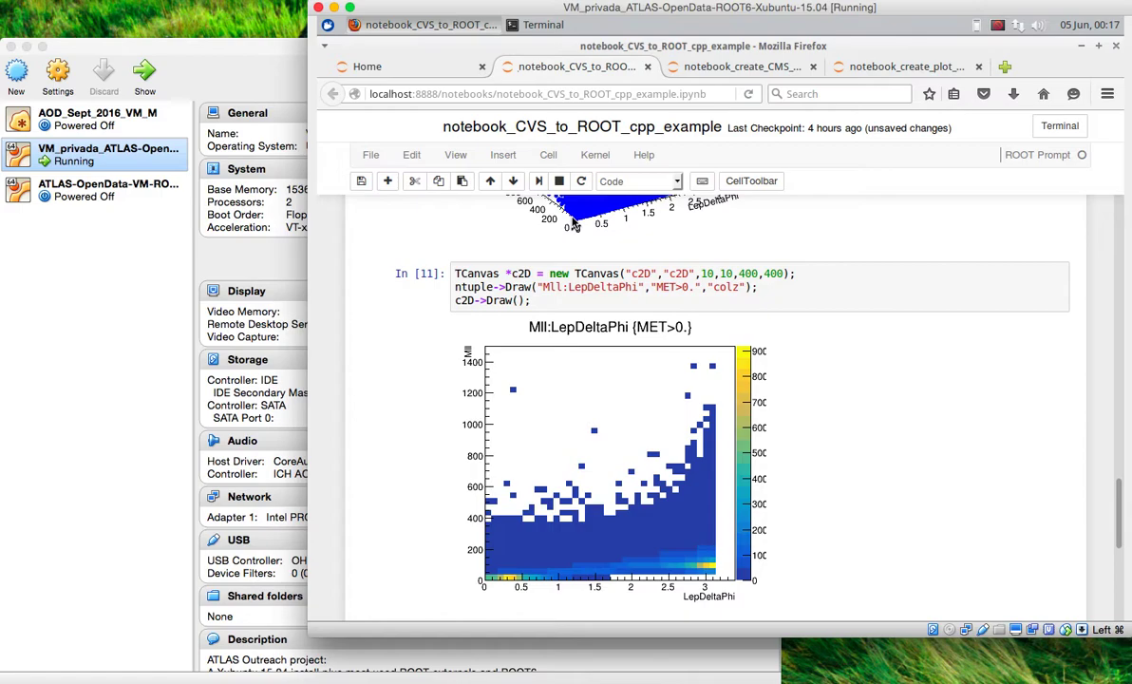
# - Uncomment the rm outreach.csv and wget system lines in the download cell, and save the notebook
pyautogui.scroll(20, 573, 223)
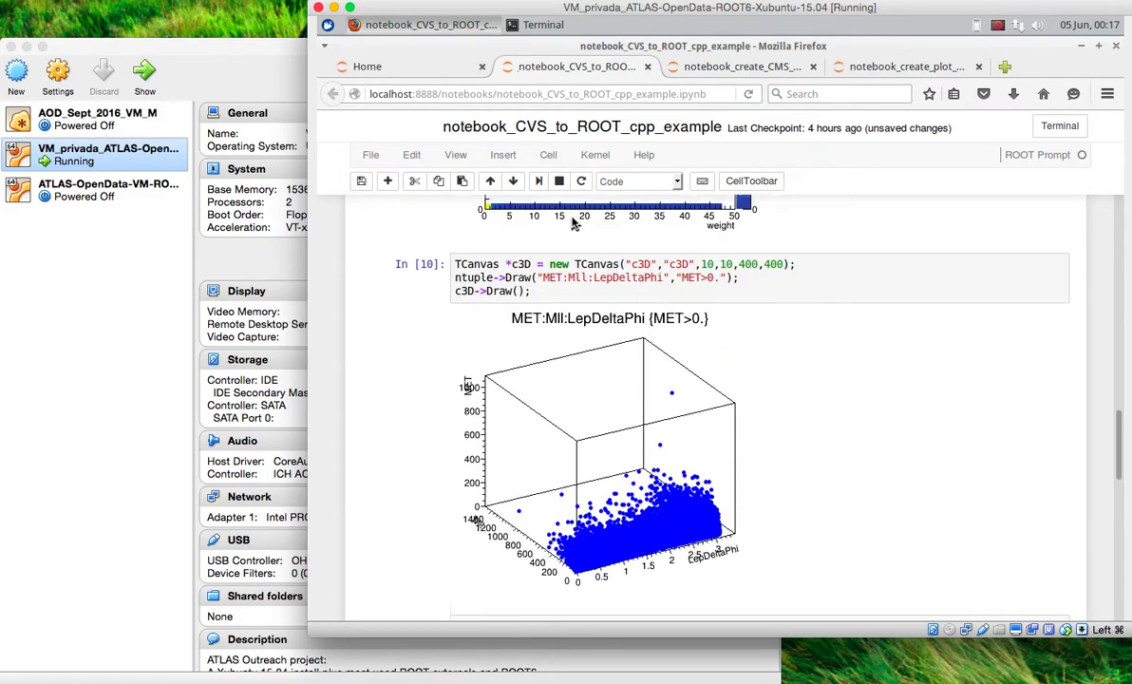
pyautogui.scroll(-4, 573, 223)
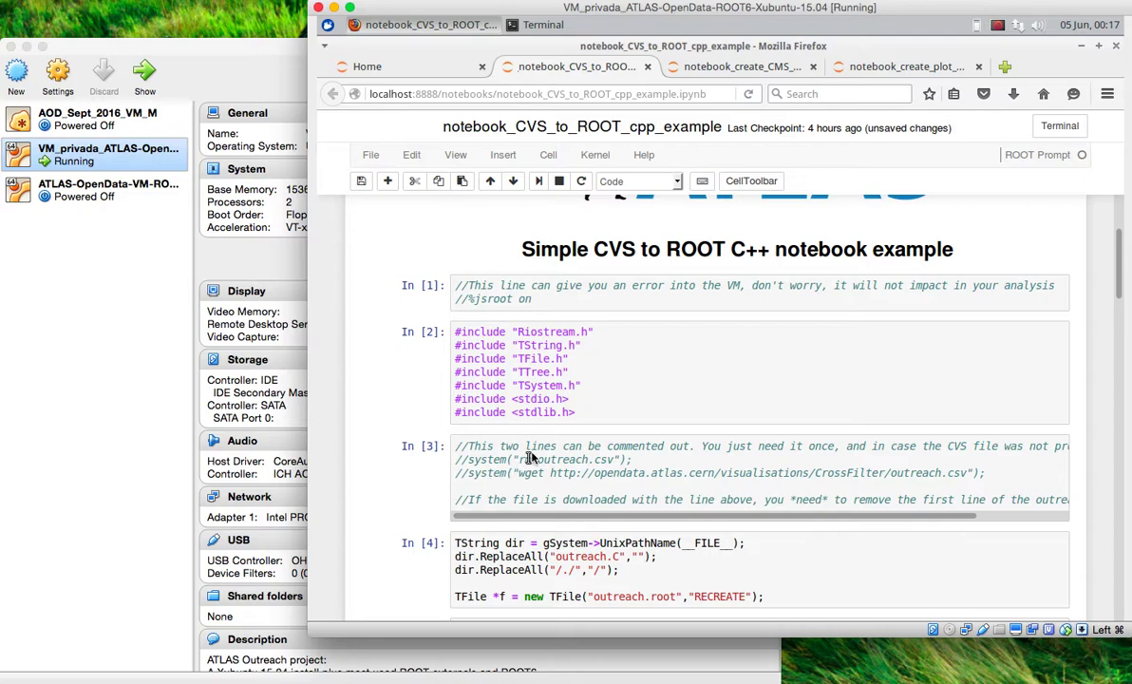
pyautogui.click(466, 461)
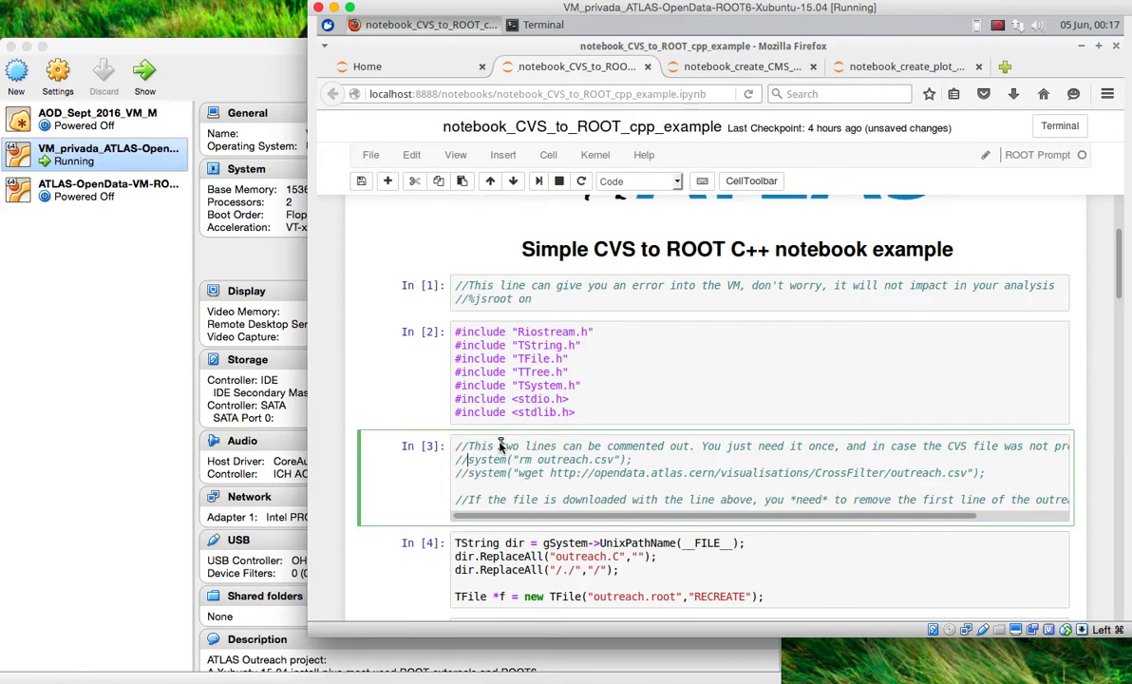
pyautogui.press('BackSpace')
pyautogui.press('BackSpace')
pyautogui.press('Delete')
pyautogui.press('Delete')
pyautogui.press('BackSpace')
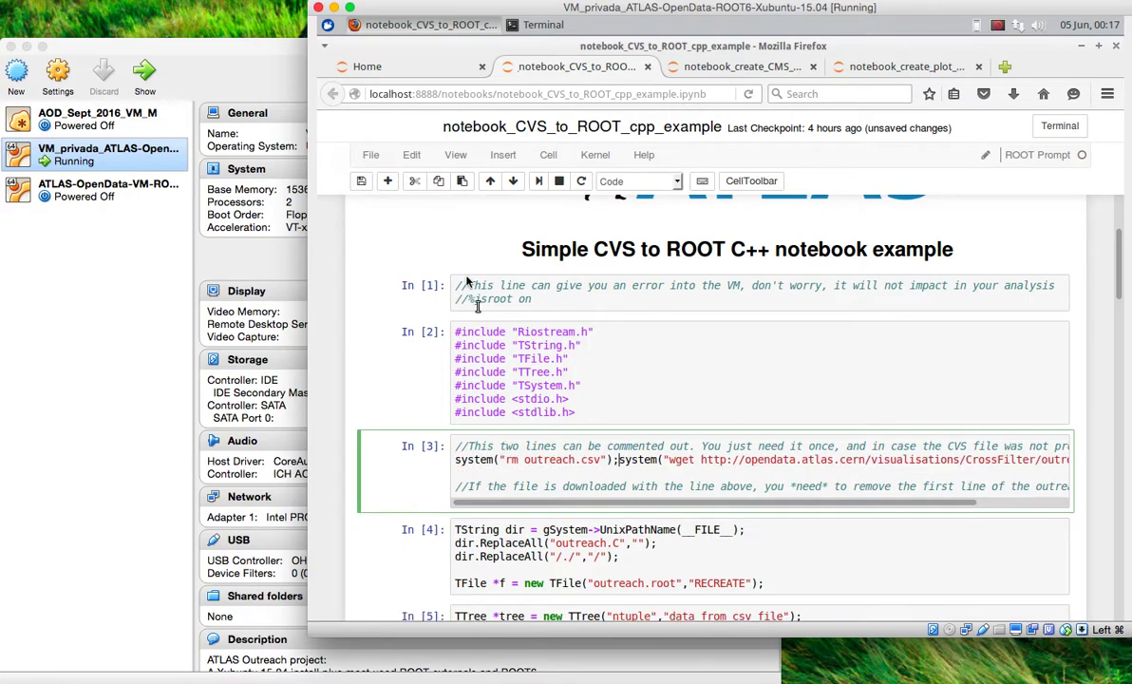
pyautogui.click(363, 183)
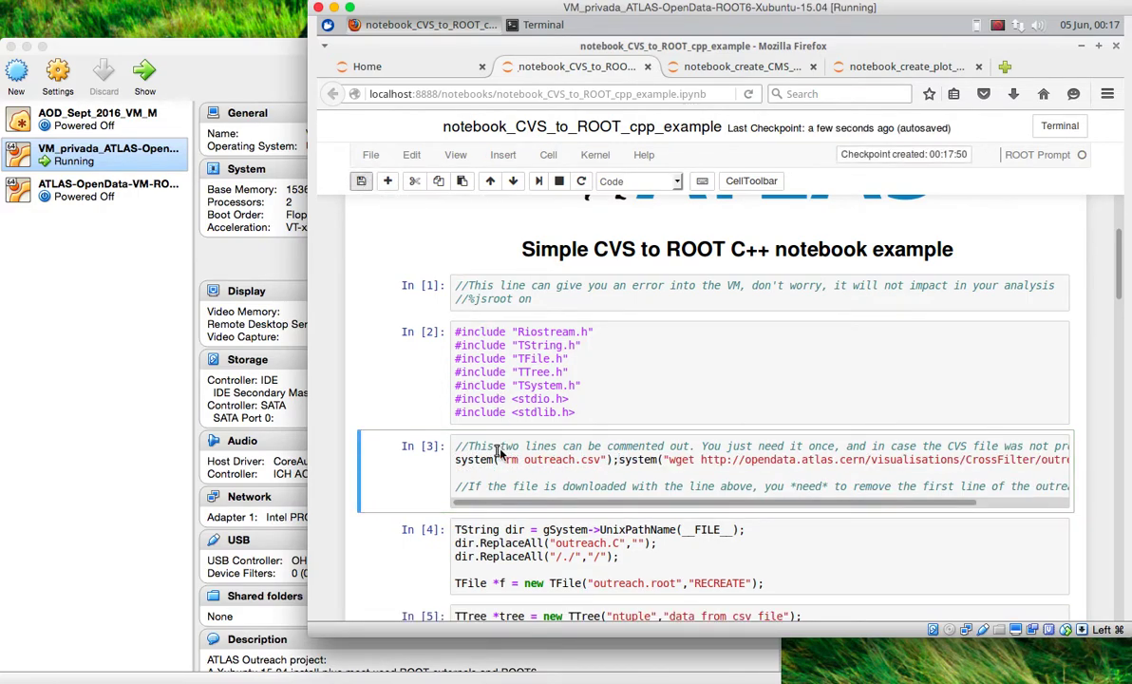
# - Put the wget system command on its own line below the rm outreach.csv command and save the notebook again
pyautogui.click(618, 460)
pyautogui.press('Return')
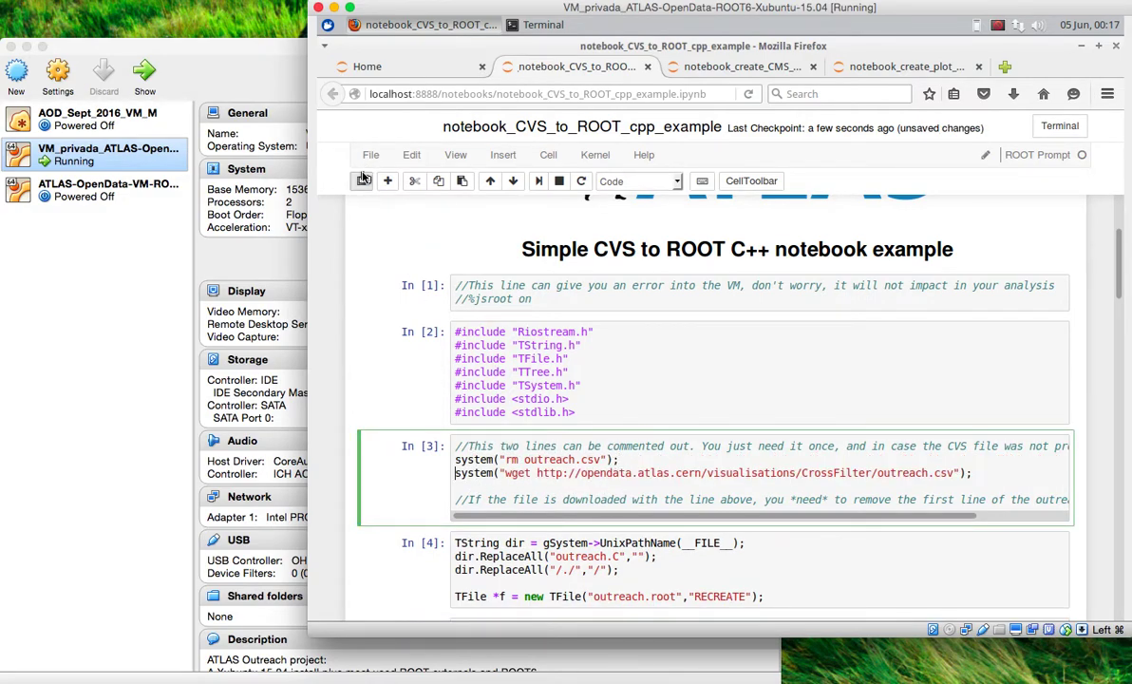
pyautogui.click(360, 180)
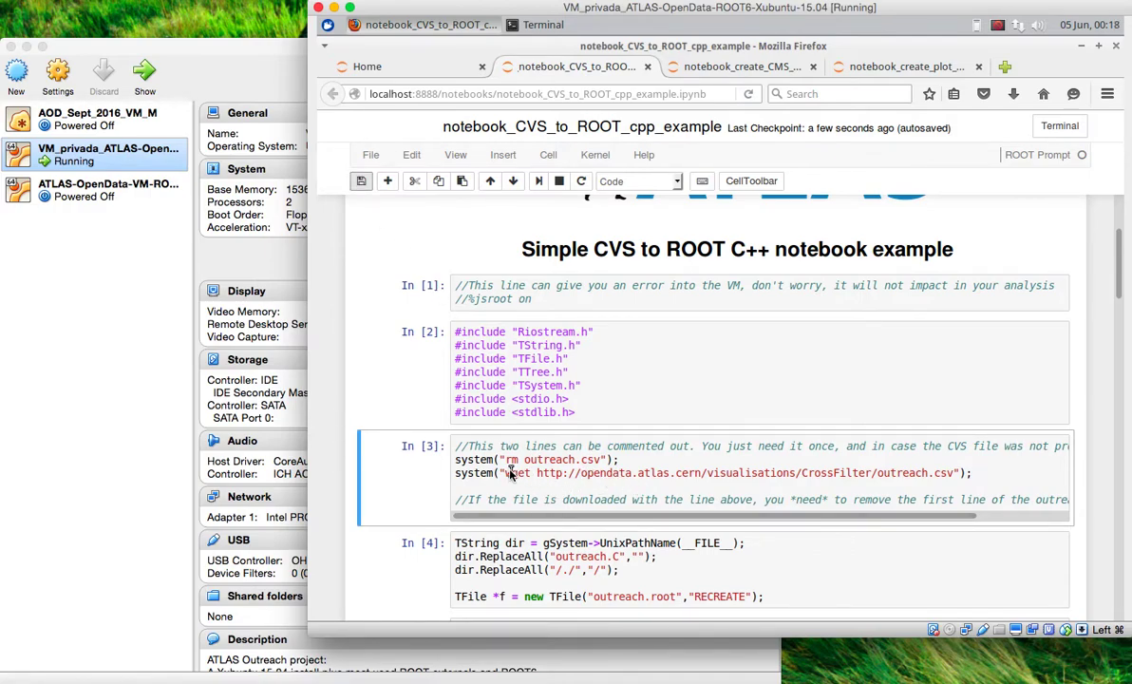
# - Review the cells creating outreach.root and the ntuple tree, and reread the full comment about removing the first line of outreach.csv
pyautogui.scroll(-2, 430, 477)
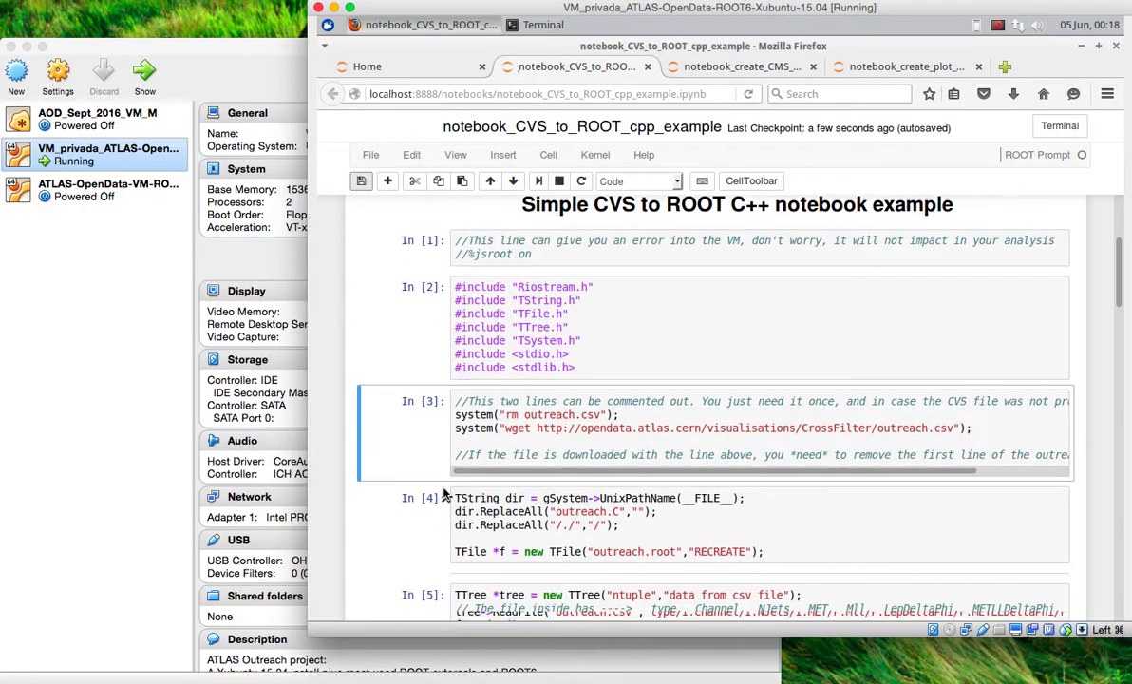
pyautogui.scroll(-1, 455, 377)
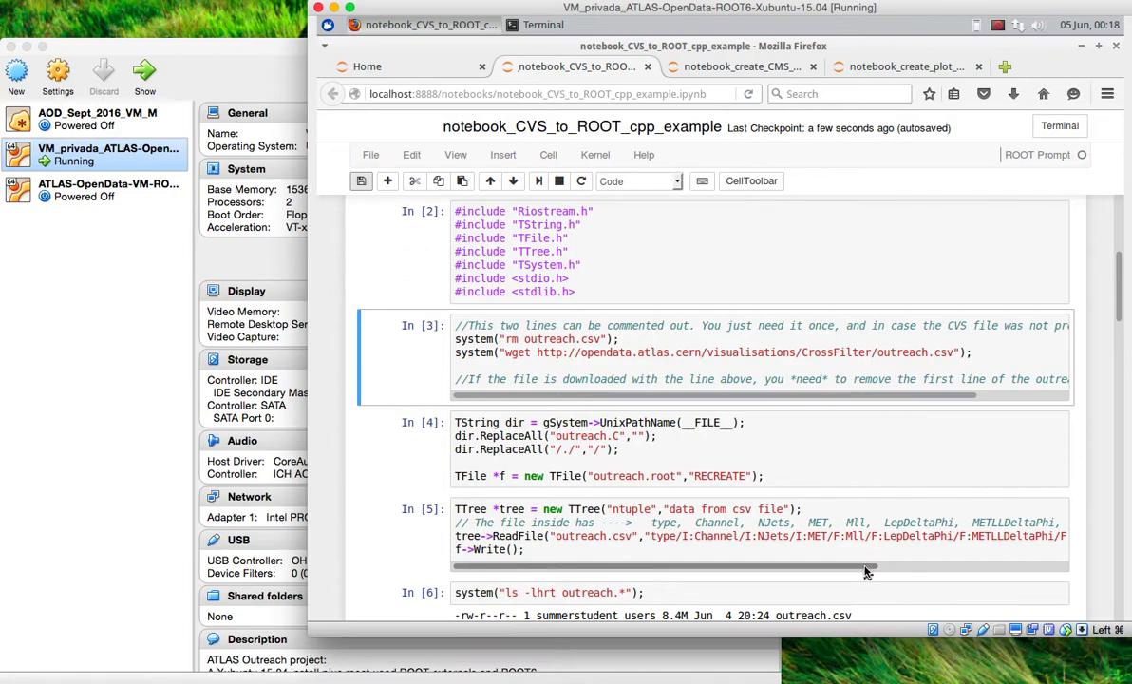
pyautogui.moveTo(866, 571)
pyautogui.mouseDown()
pyautogui.moveTo(1006, 546)
pyautogui.moveTo(1076, 560)
pyautogui.moveTo(861, 568)
pyautogui.mouseUp()
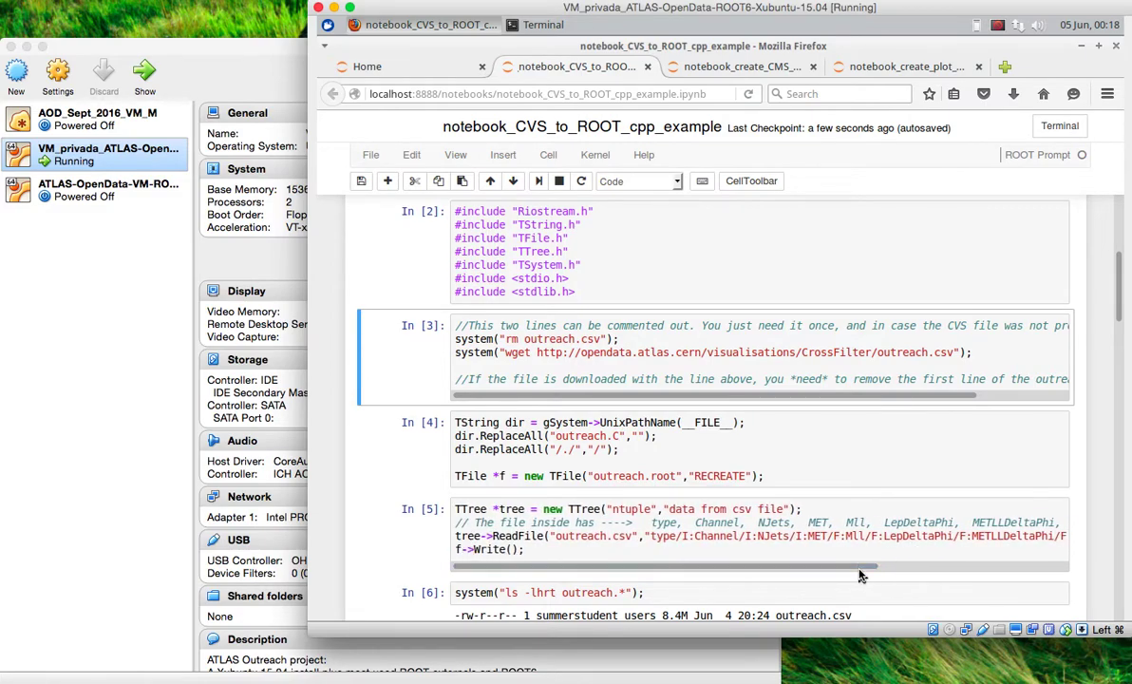
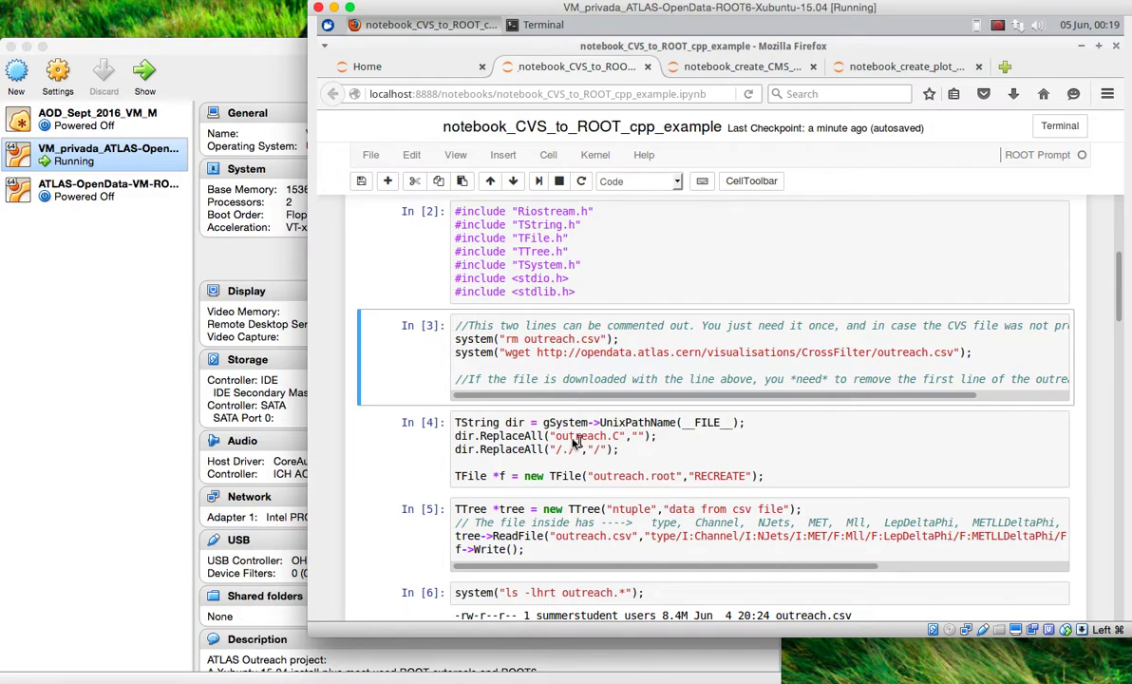
pyautogui.moveTo(466, 400); pyautogui.dragTo(509, 385)
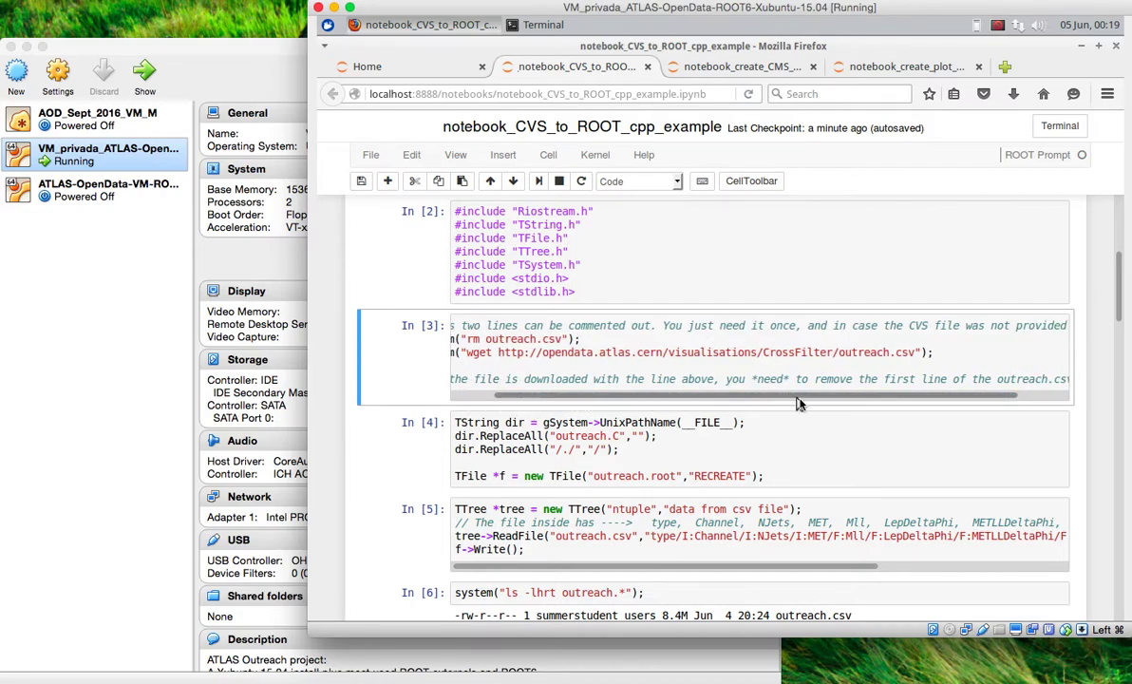
pyautogui.moveTo(779, 399); pyautogui.dragTo(859, 390)
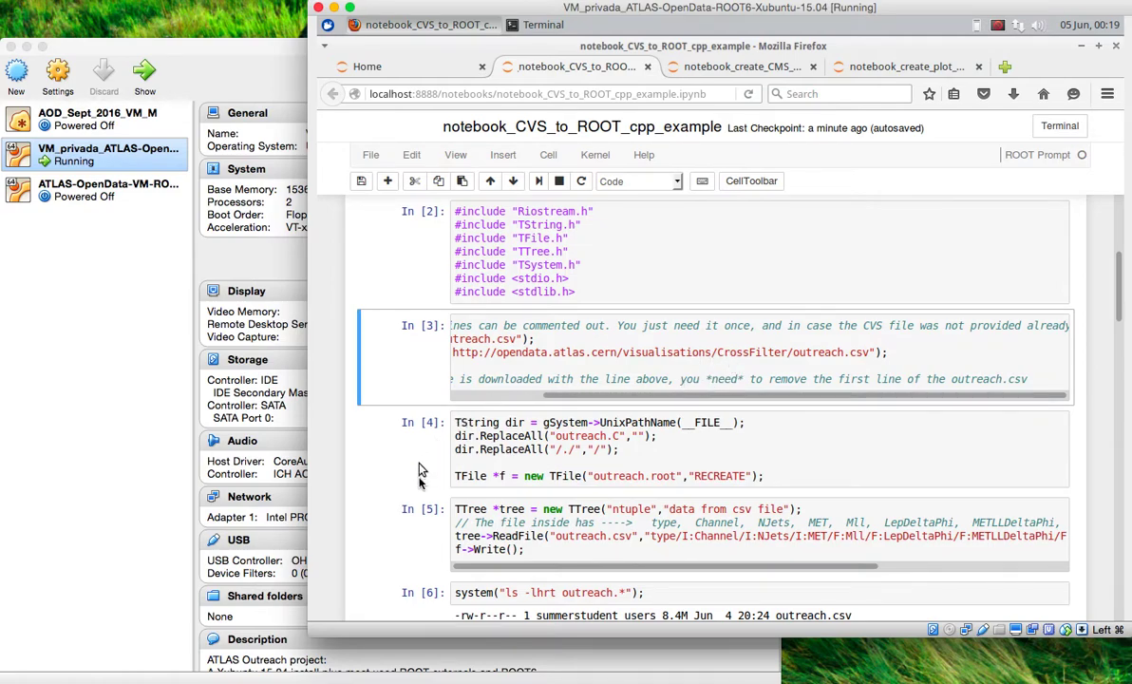
pyautogui.moveTo(562, 398); pyautogui.dragTo(457, 397)
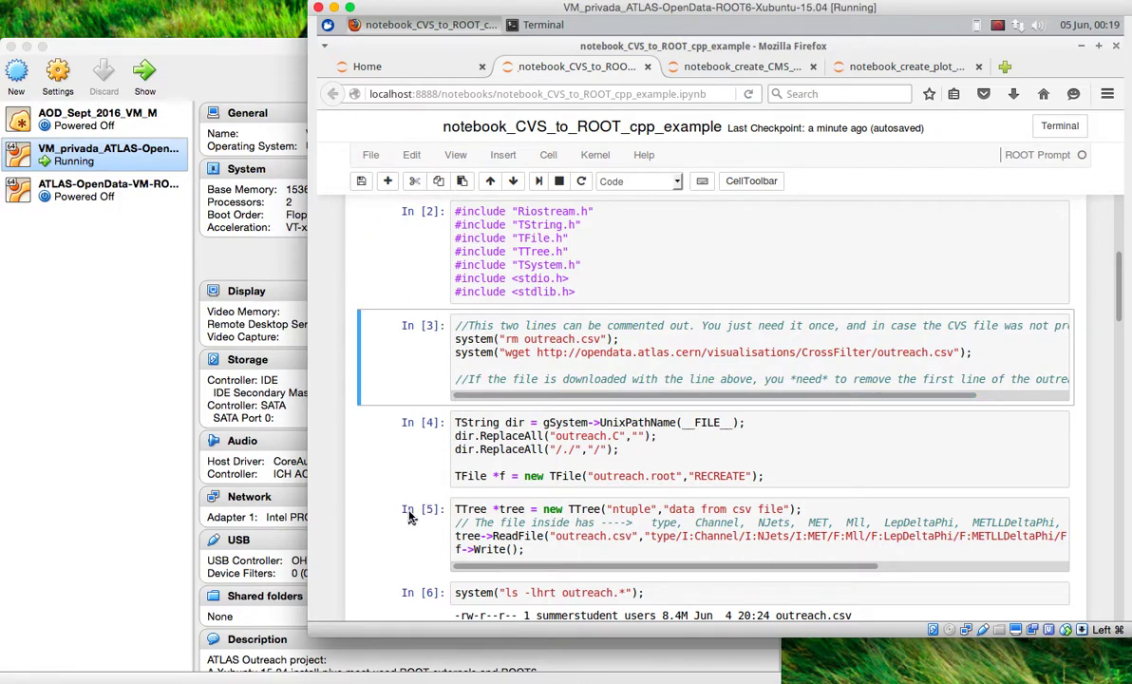
# - Check the outreach file listing, the cell opening outreach.root, and the BTags:weight drawing cells with their plot
pyautogui.scroll(-4, 410, 516)
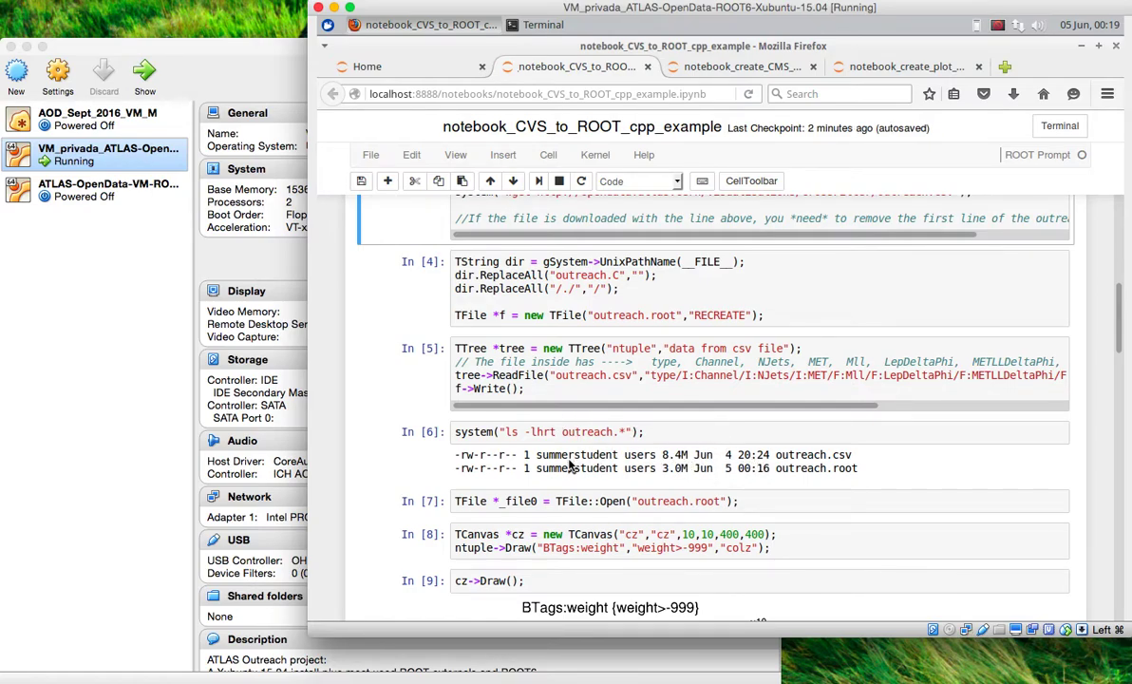
pyautogui.scroll(-1, 571, 465)
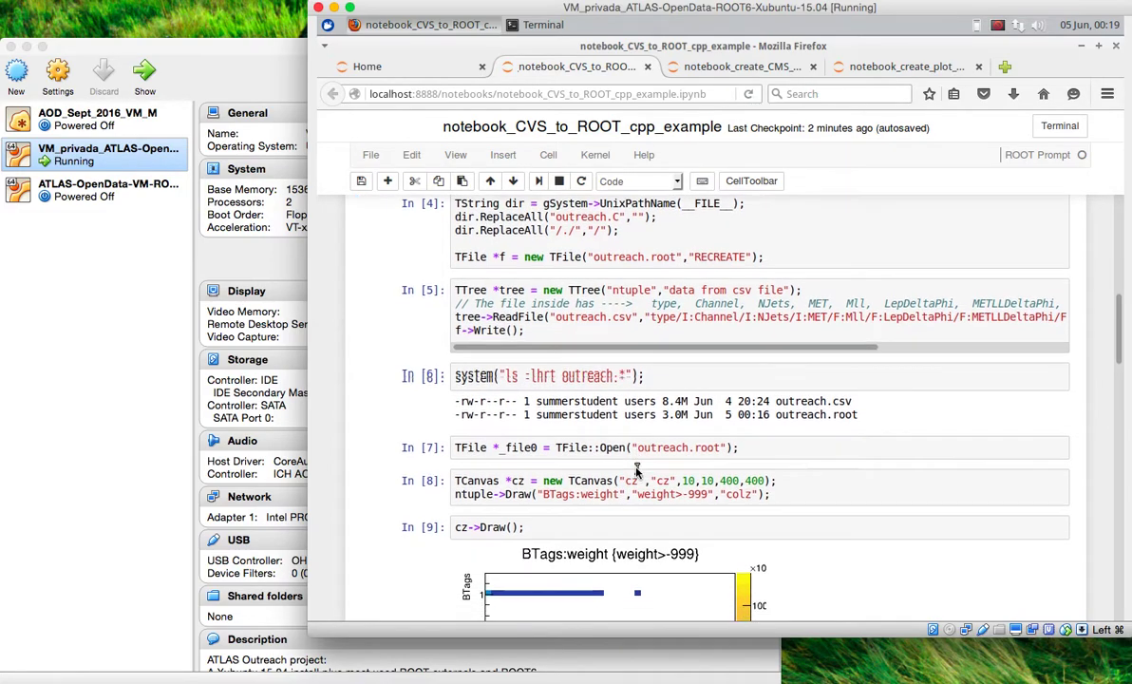
pyautogui.scroll(-2, 637, 471)
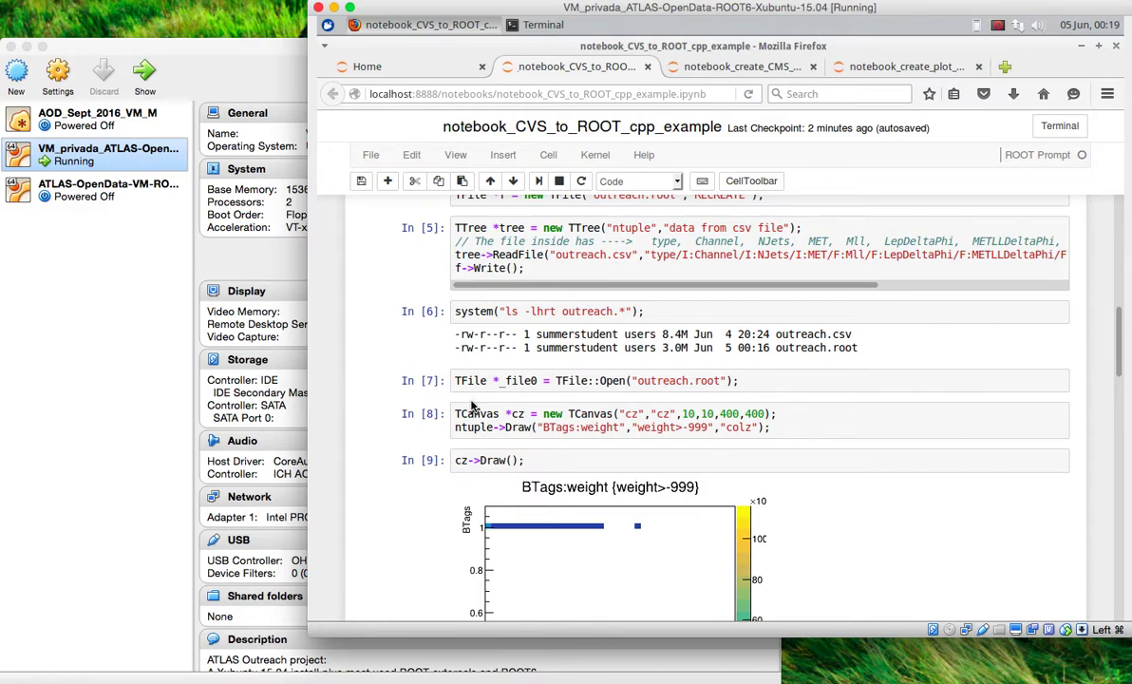
pyautogui.scroll(-1, 472, 406)
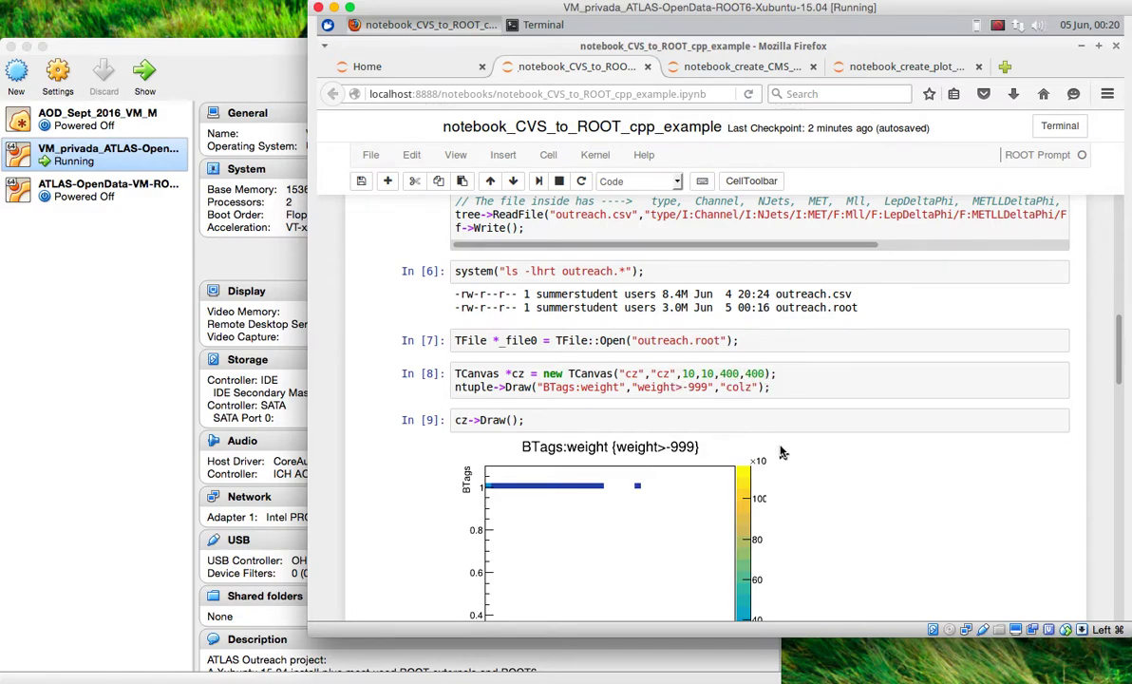
pyautogui.scroll(-2, 570, 380)
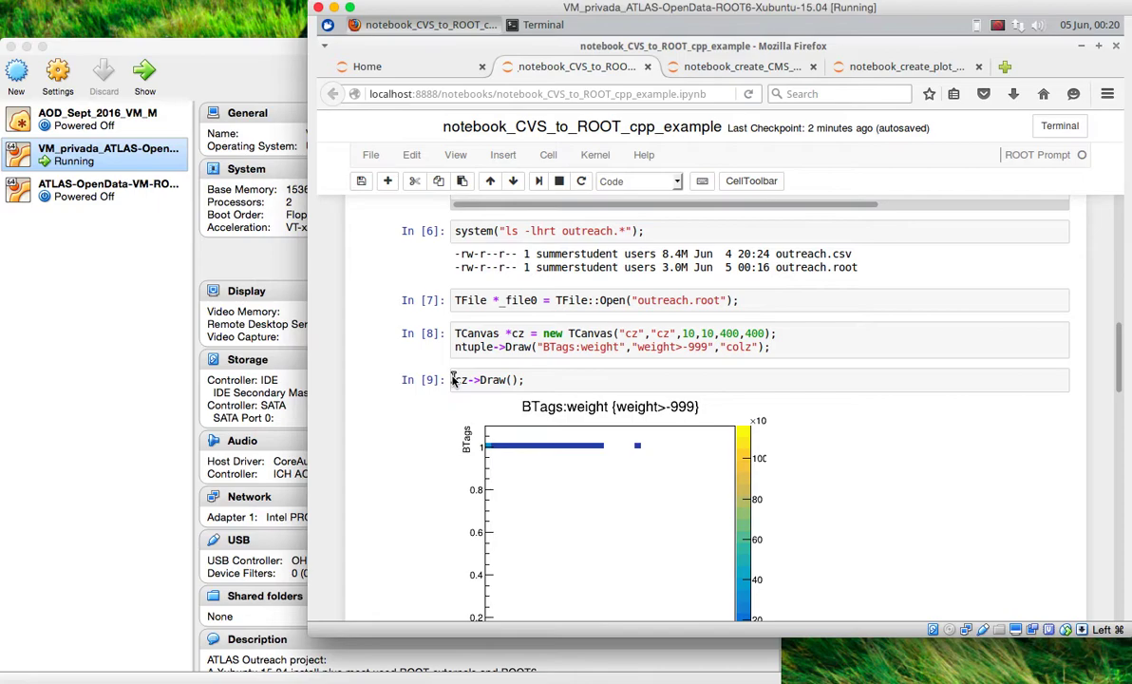
pyautogui.scroll(-5, 456, 380)
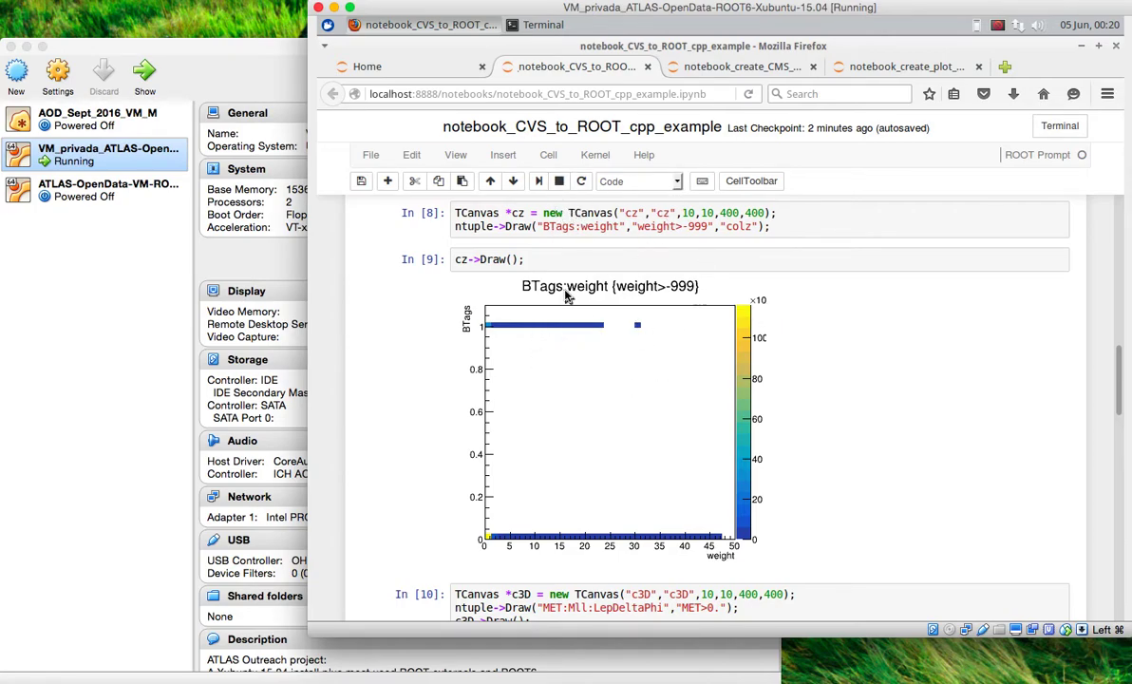
# - Examine the cell drawing MET:Mll:LepDeltaPhi with the MET>0. selection and its three-dimensional scatter plot
pyautogui.scroll(-3, 394, 348)
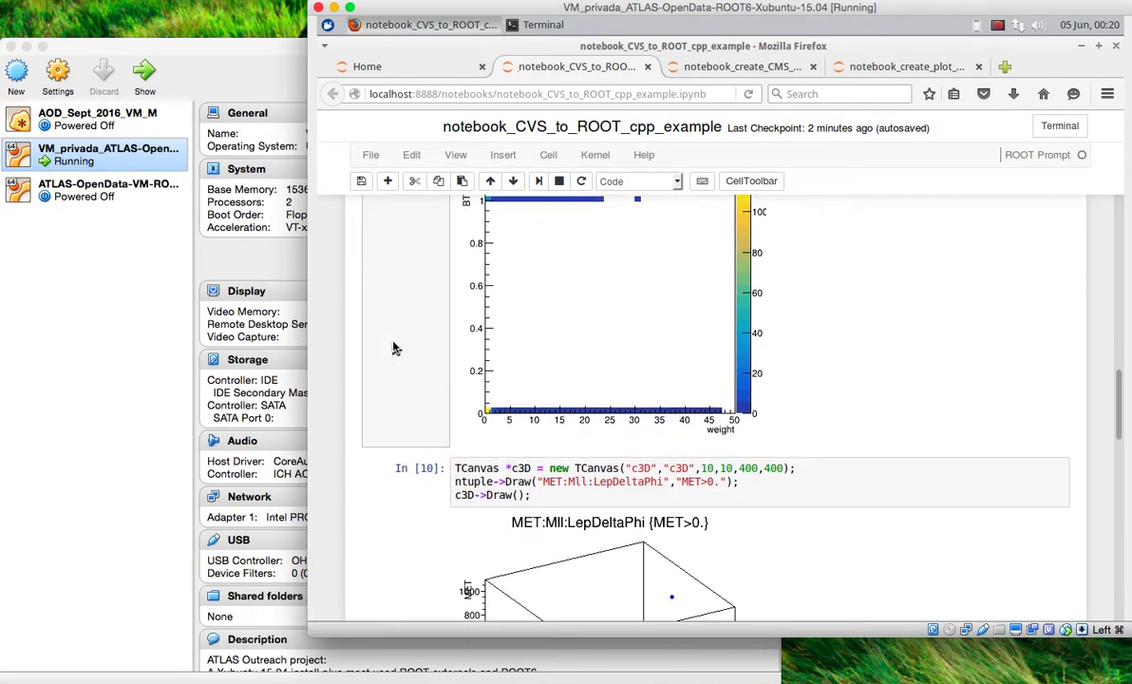
pyautogui.scroll(-2, 393, 348)
pyautogui.scroll(-1, 505, 430)
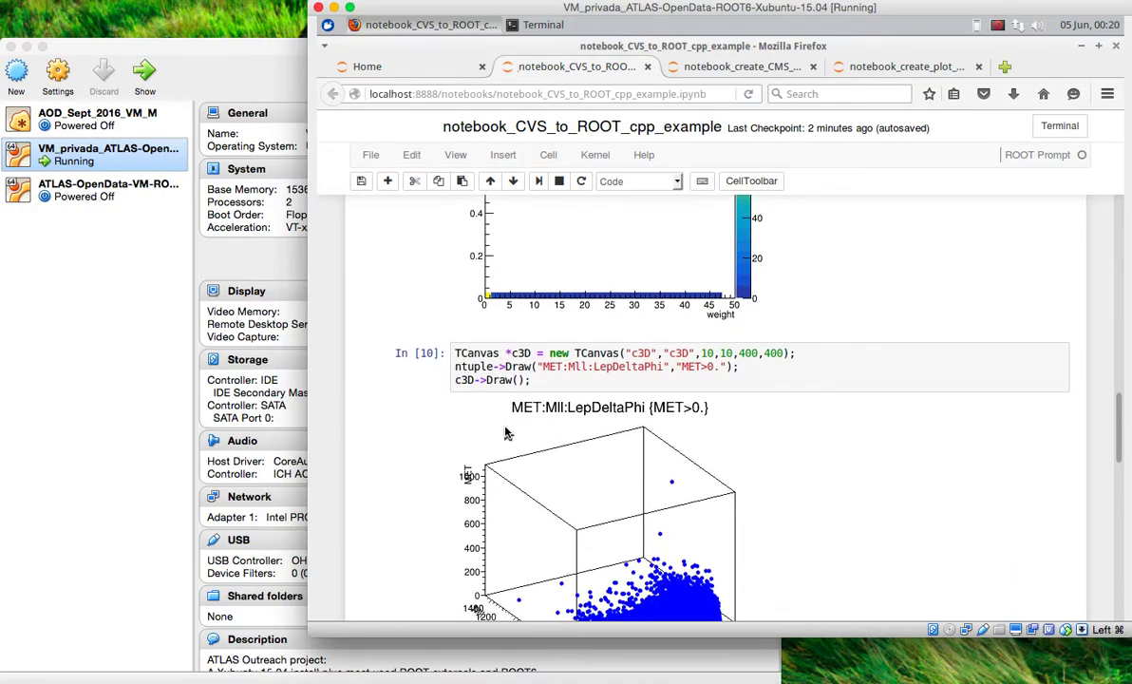
pyautogui.scroll(-1, 505, 433)
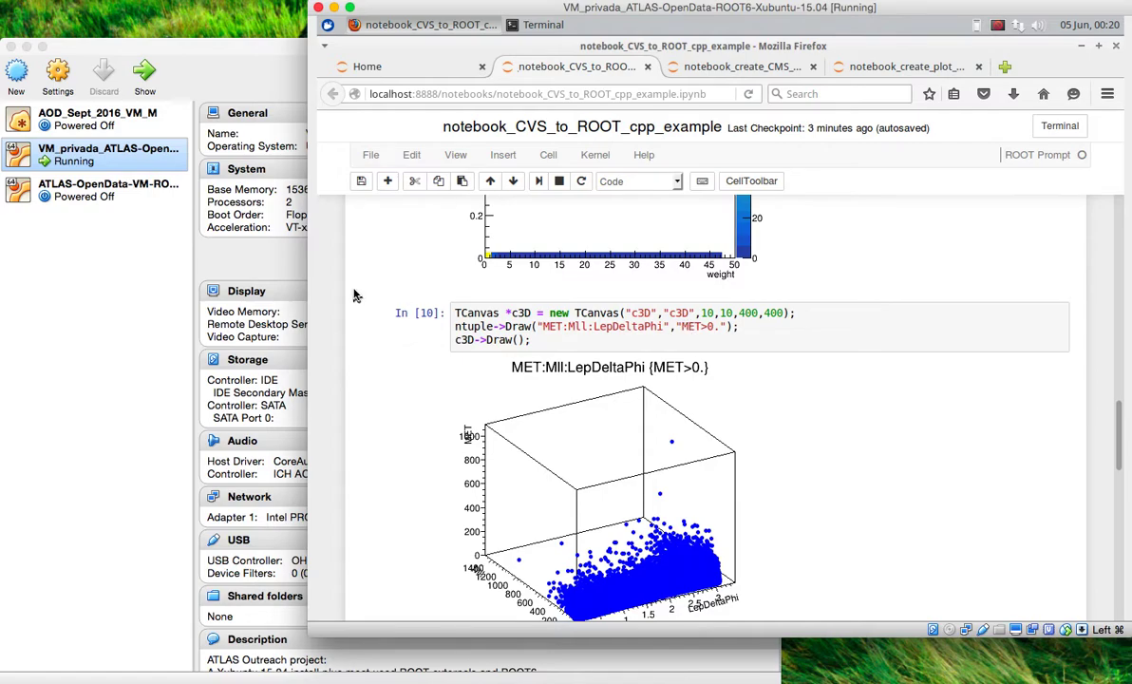
pyautogui.scroll(-1, 451, 414)
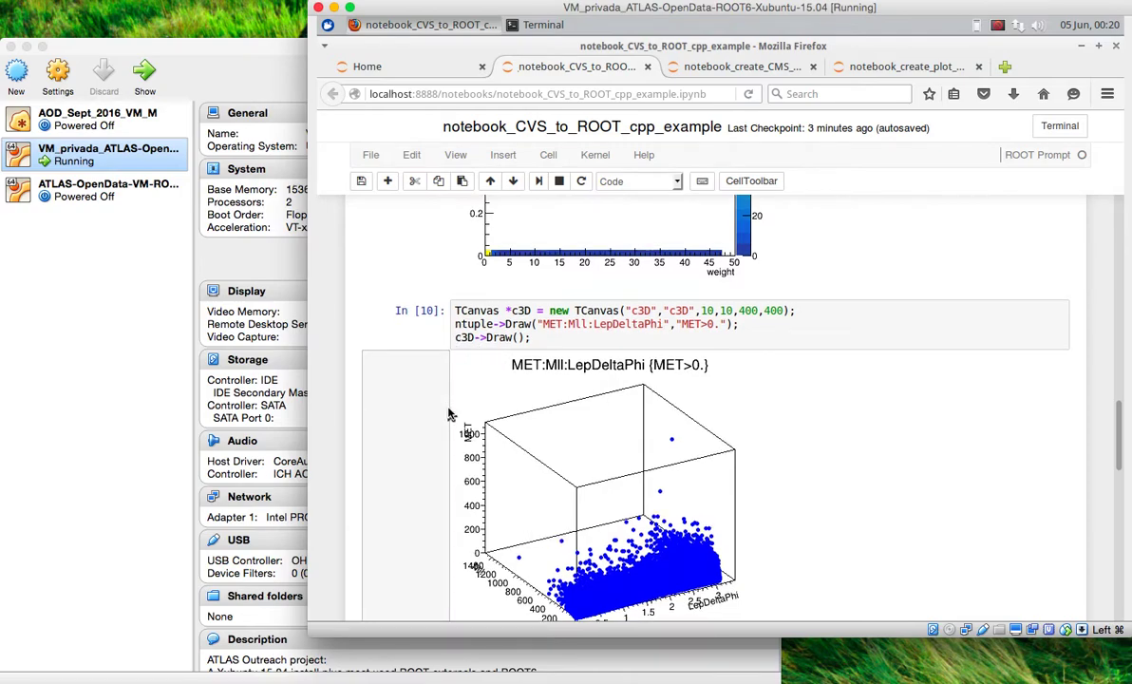
pyautogui.scroll(-3, 450, 414)
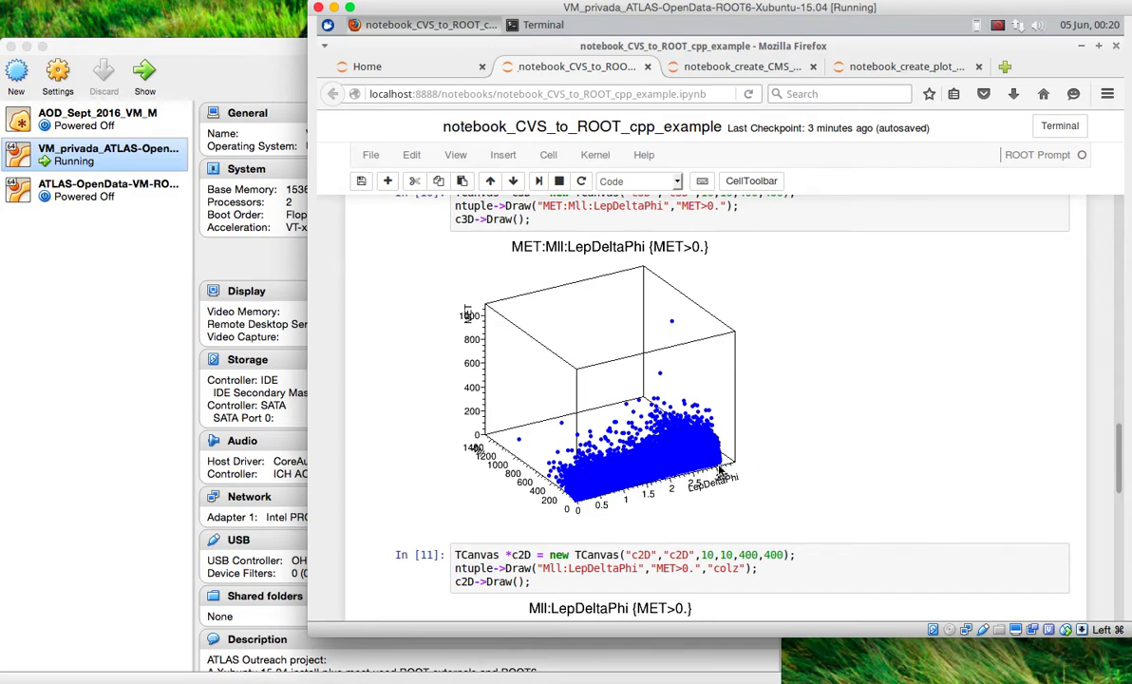
pyautogui.scroll(-2, 469, 411)
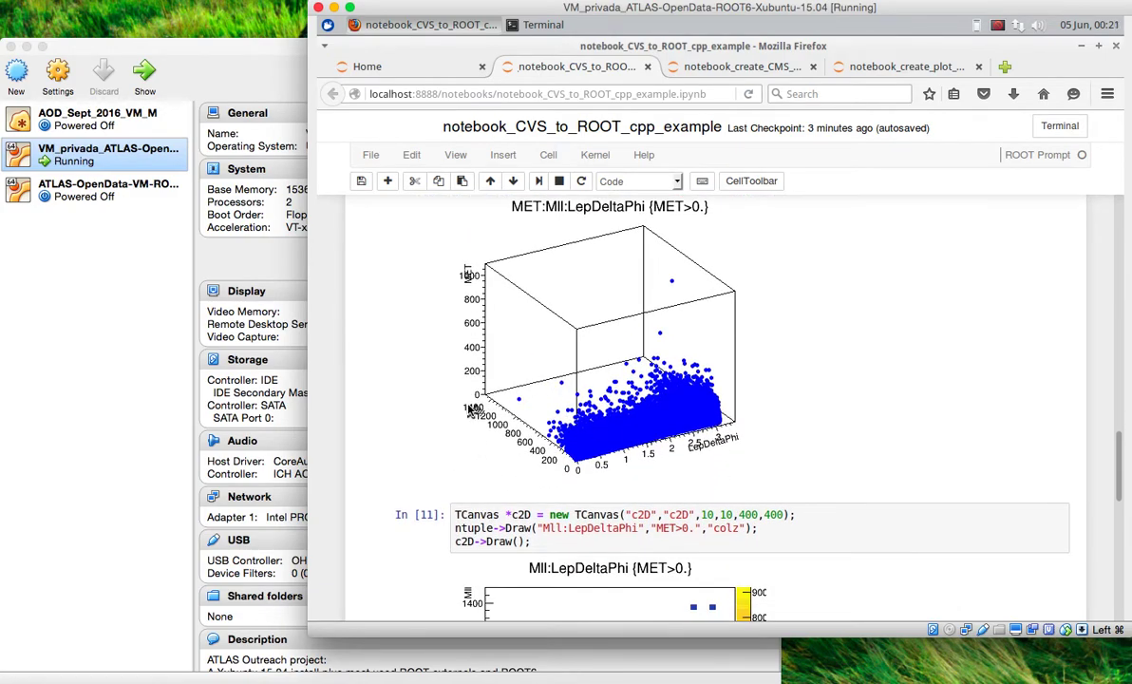
# - Examine the Mll:LepDeltaPhi colz cell with its two-dimensional plot, and the commented-out analysis cell at the notebook's end
pyautogui.scroll(-3, 469, 411)
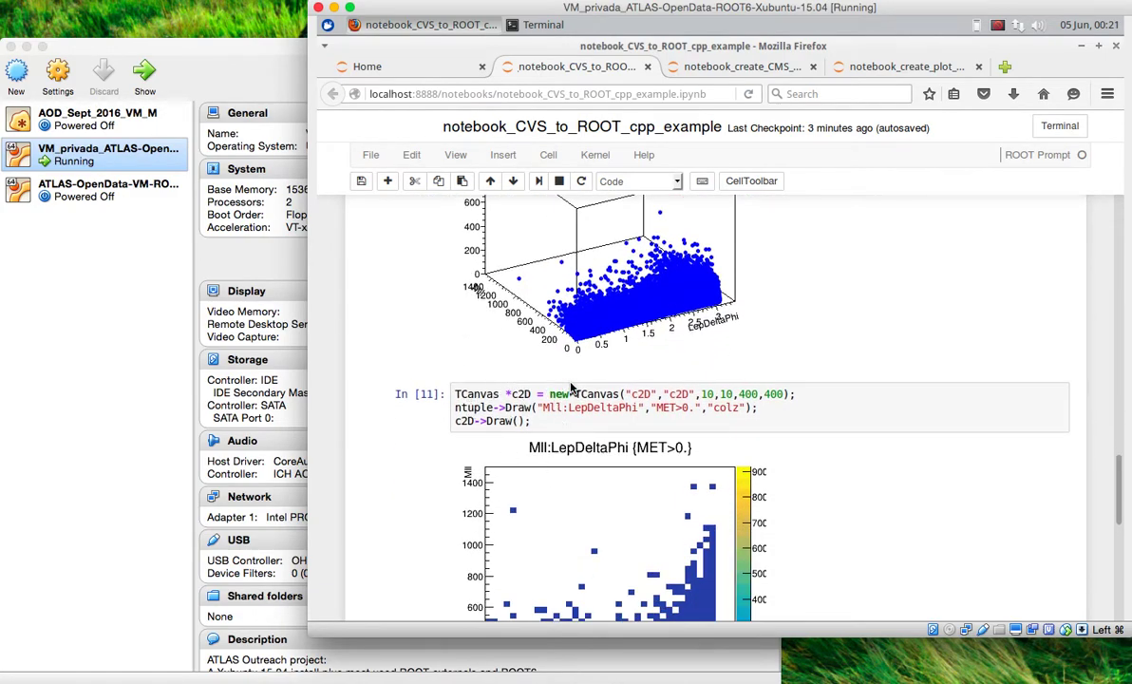
pyautogui.scroll(-1, 571, 389)
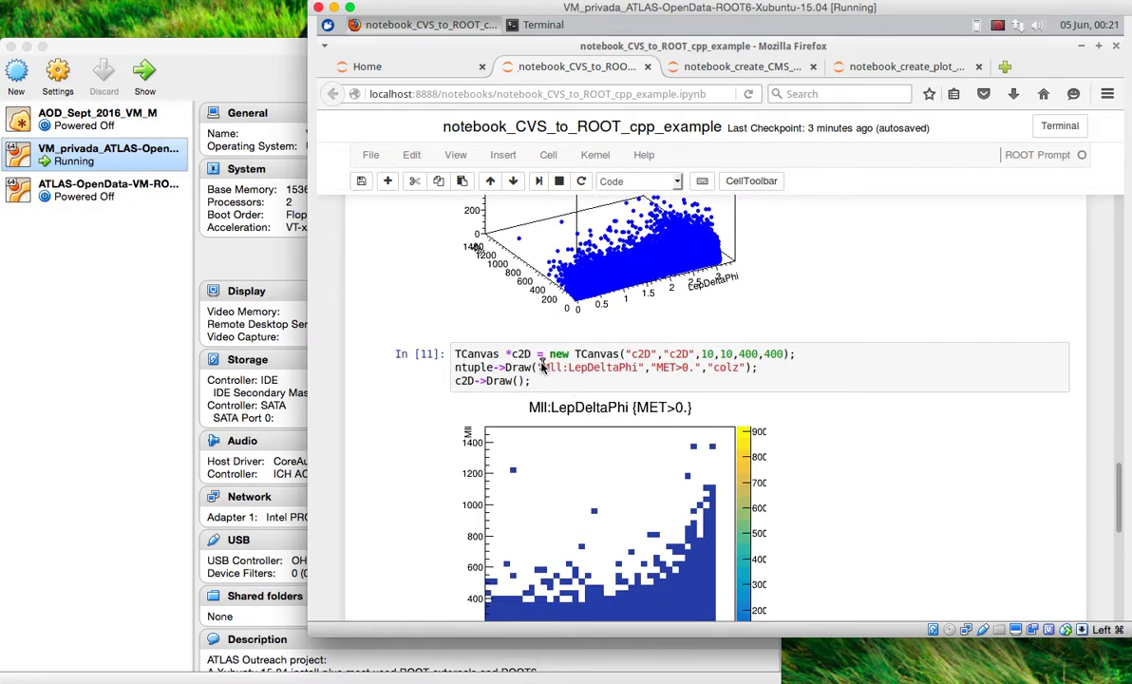
pyautogui.scroll(-1, 547, 367)
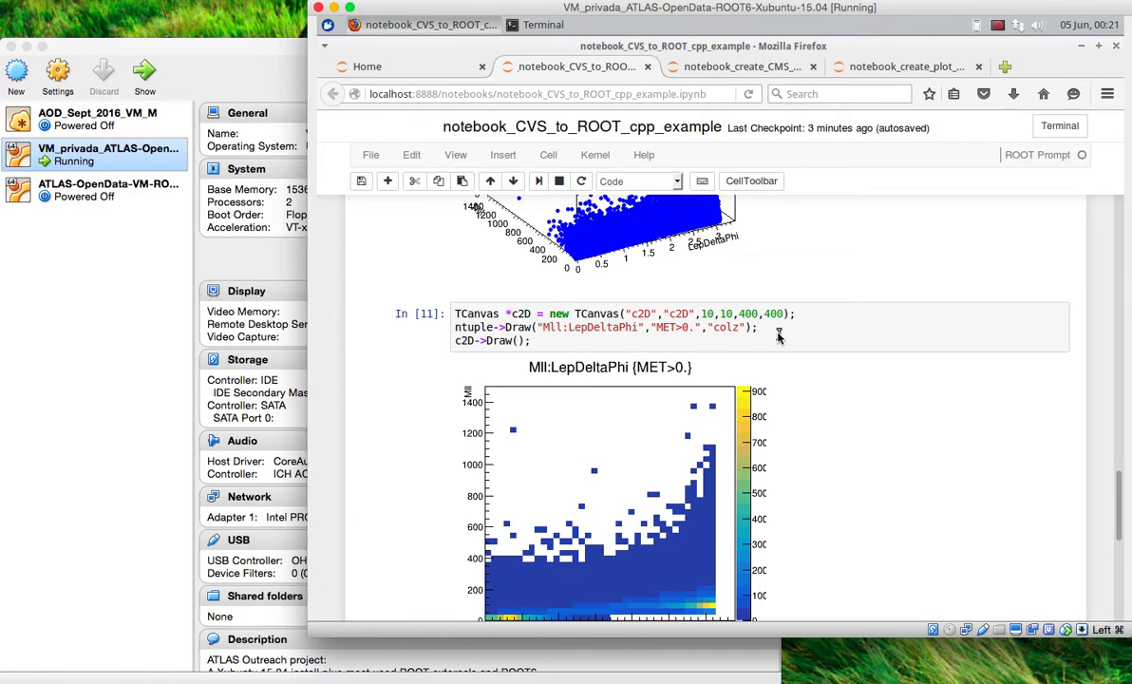
pyautogui.scroll(-1, 779, 337)
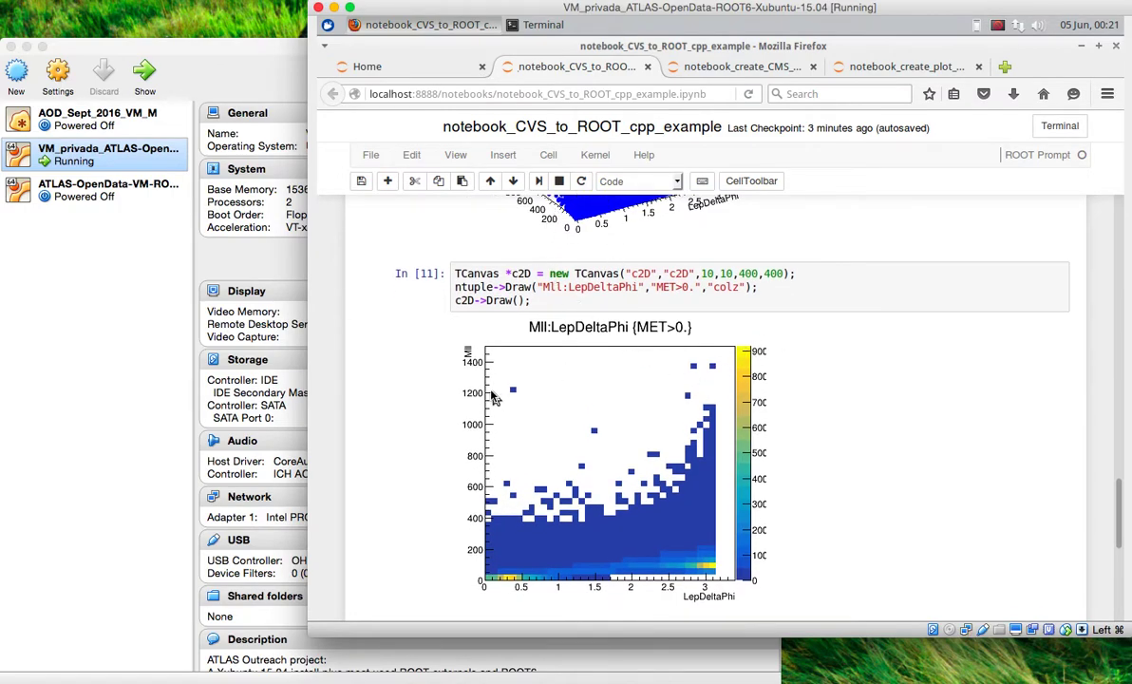
pyautogui.scroll(-1, 456, 465)
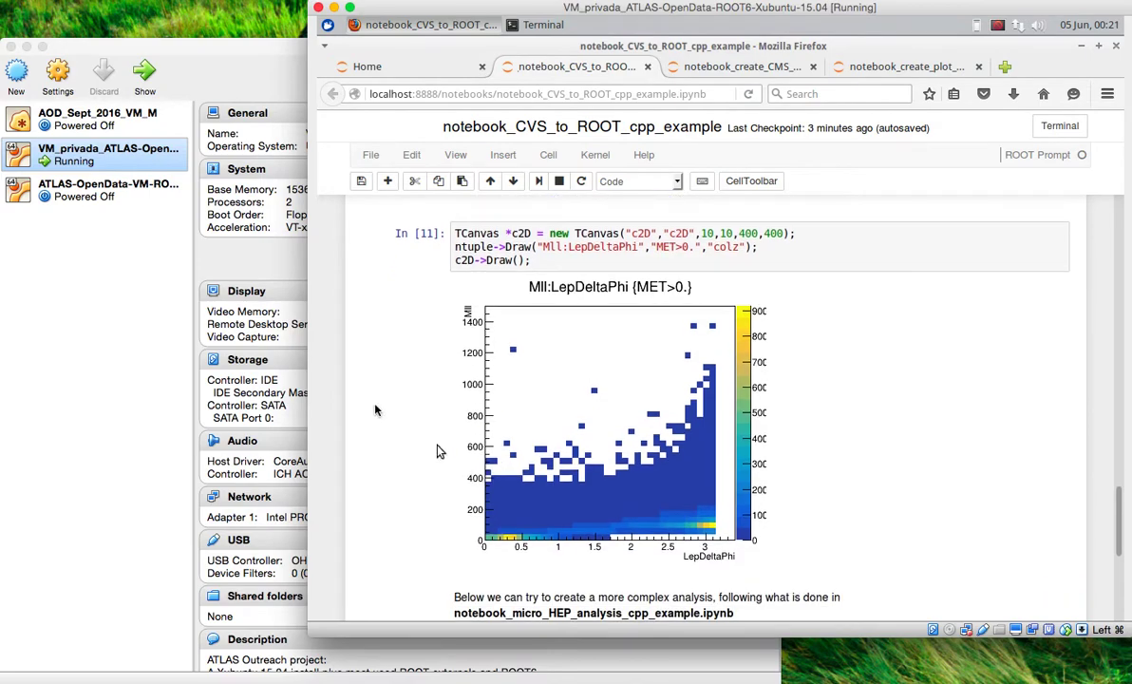
pyautogui.scroll(-3, 437, 484)
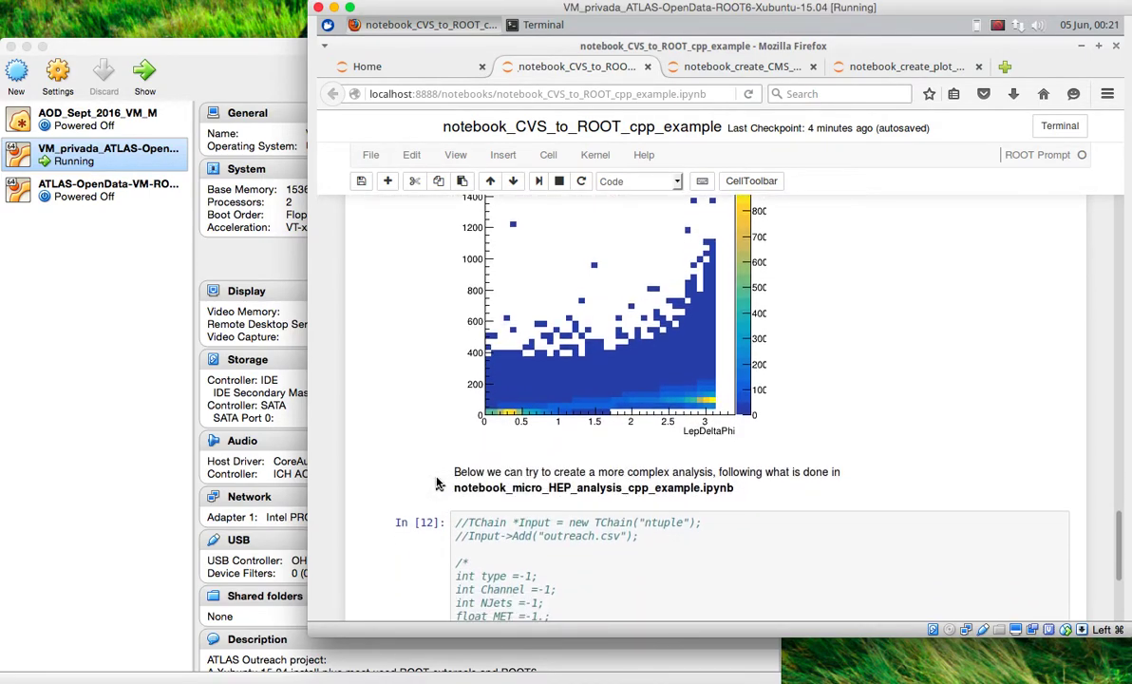
pyautogui.scroll(-4, 437, 482)
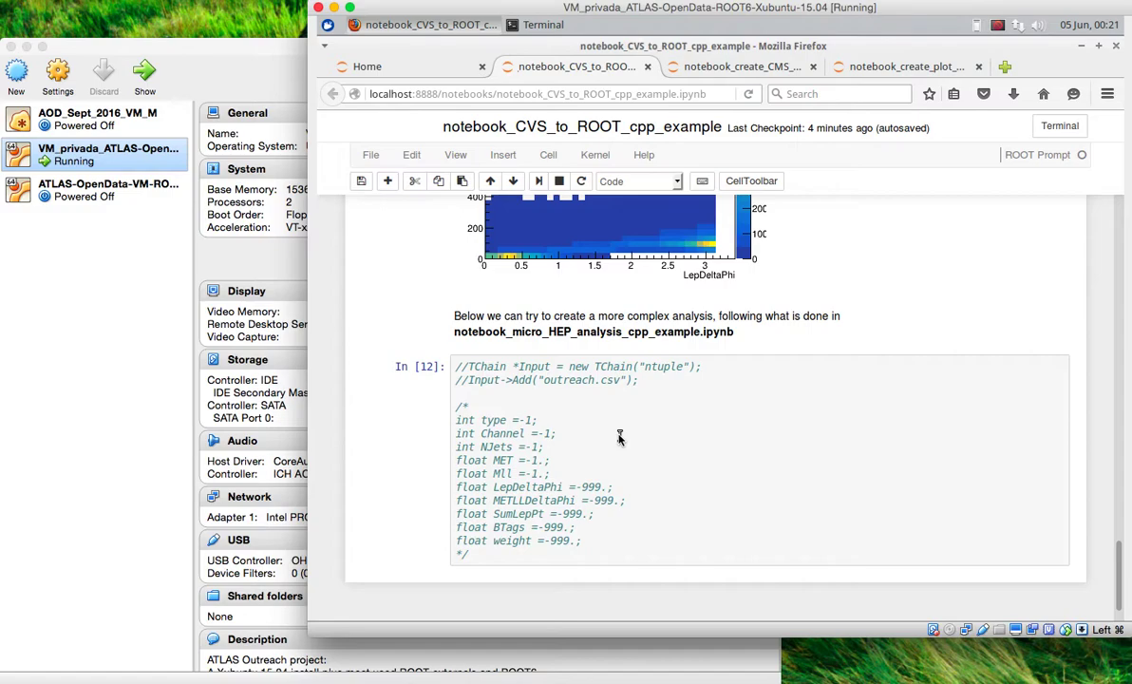
# - Compare the BTags:weight, MET:Mll:LepDeltaPhi and Mll:LepDeltaPhi plots once more
pyautogui.scroll(10, 619, 438)
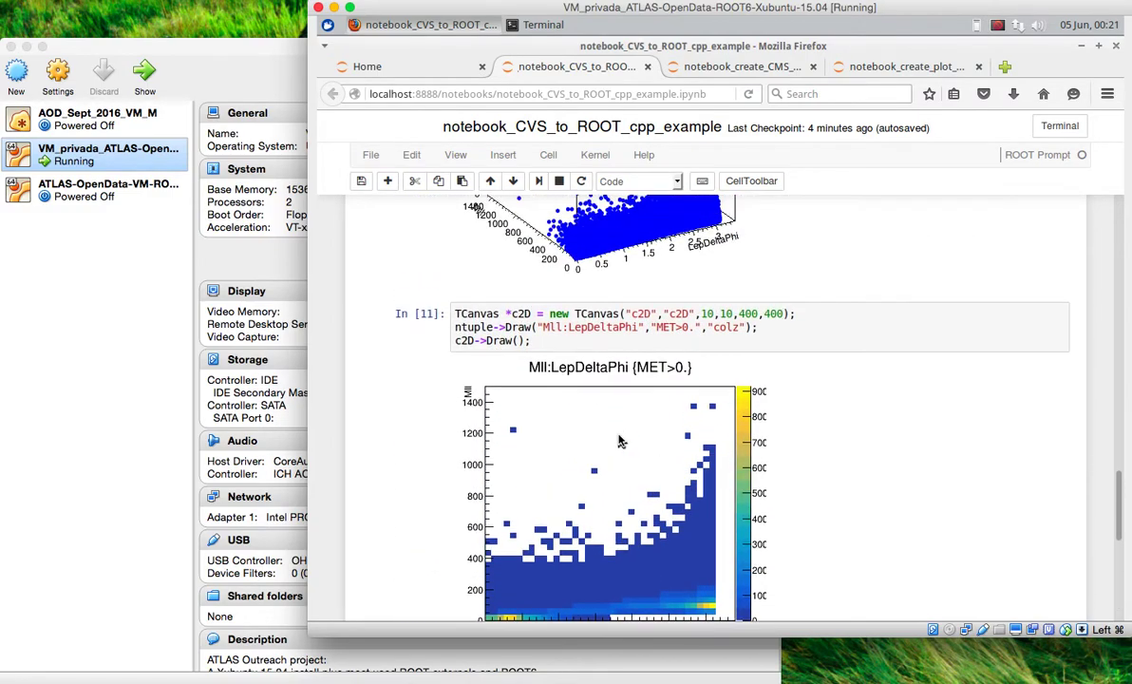
pyautogui.scroll(10, 620, 438)
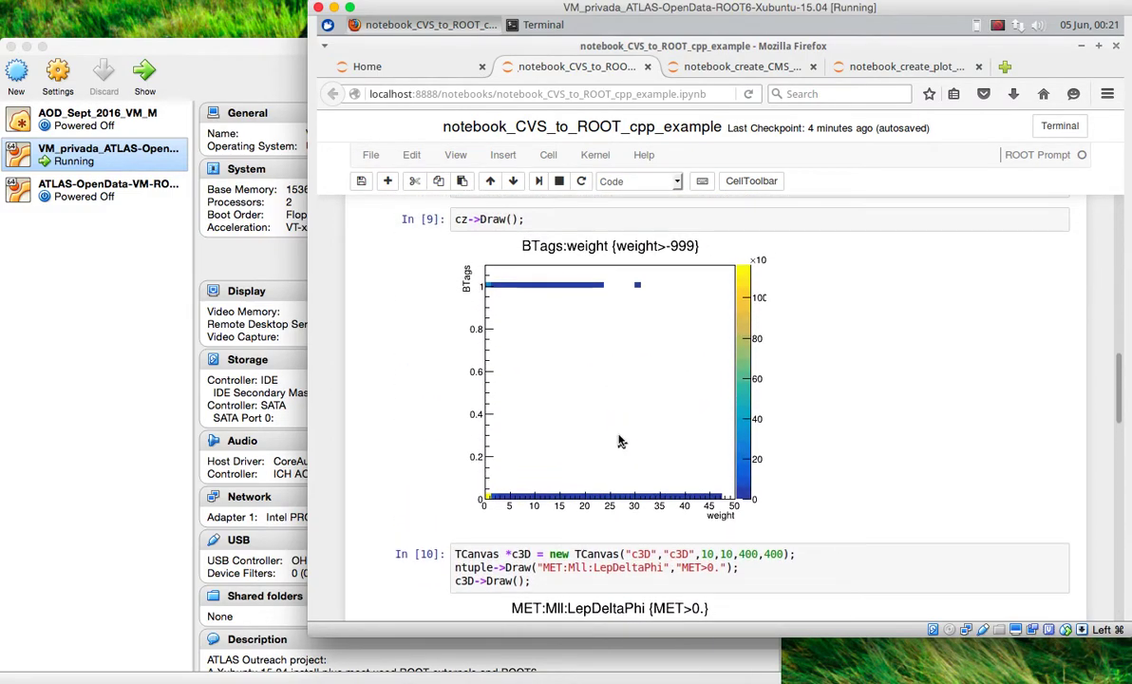
pyautogui.scroll(-5, 642, 576)
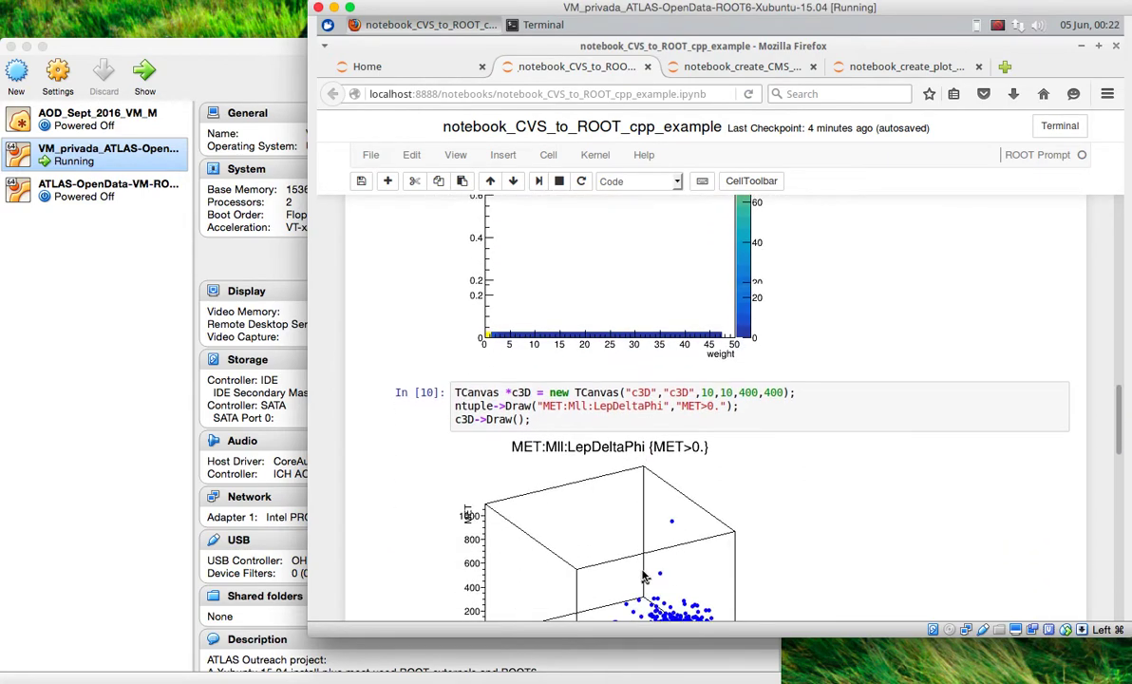
pyautogui.scroll(-5, 642, 577)
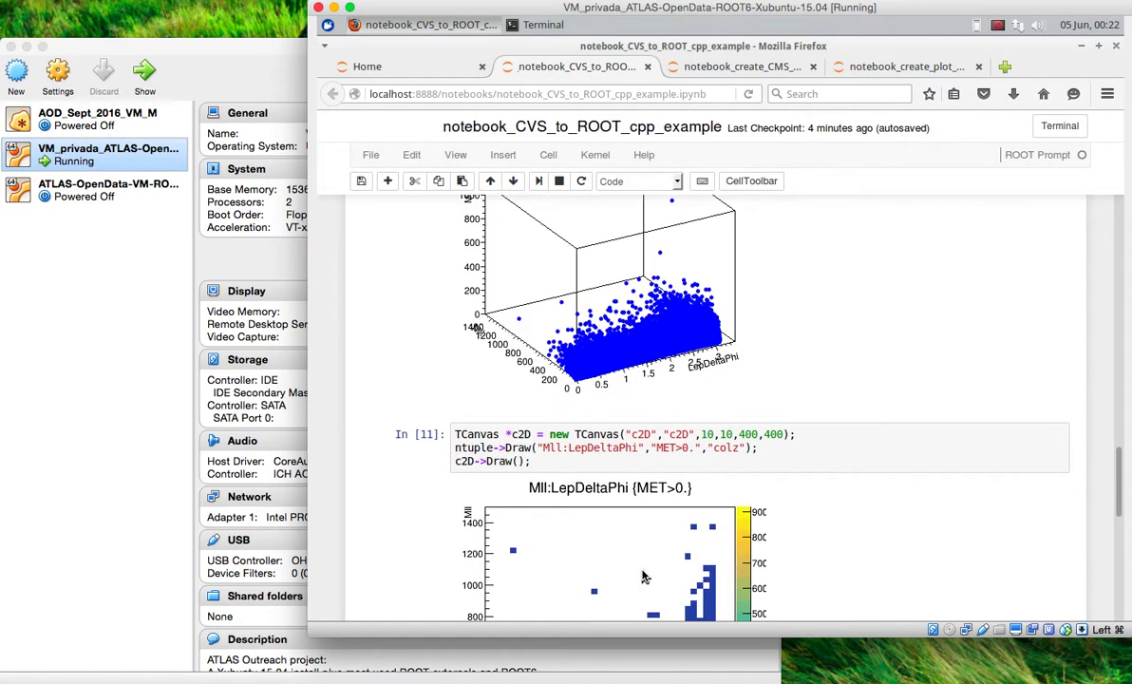
pyautogui.scroll(-1, 642, 577)
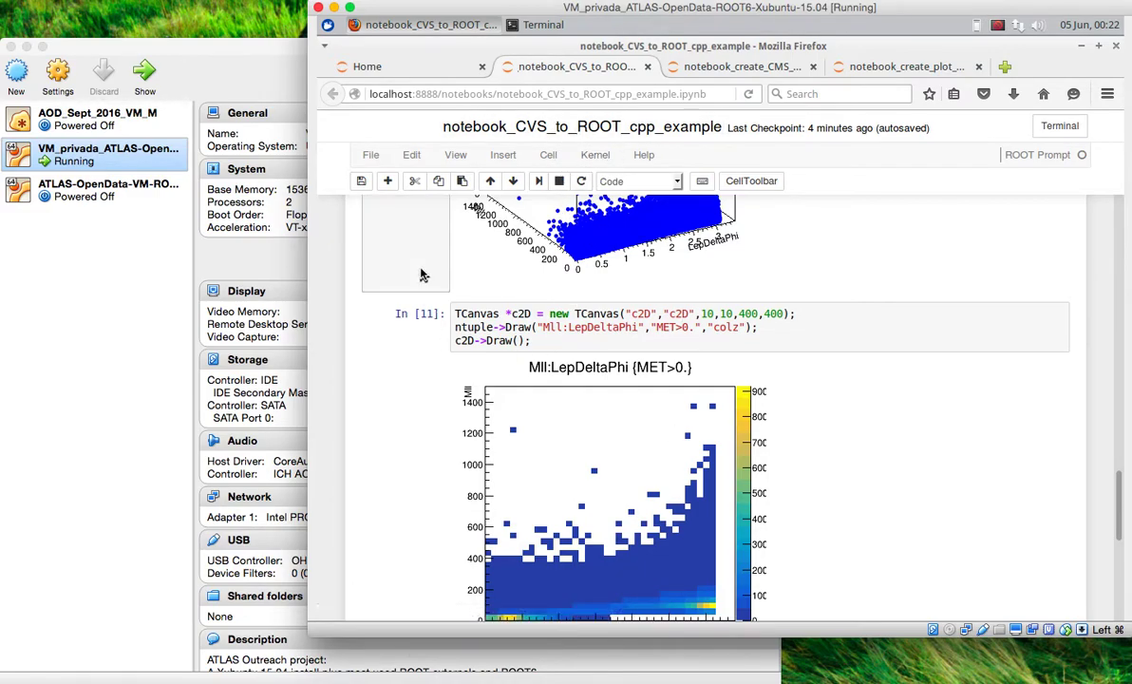
# - Restart the kernel of the CSV-to-ROOT notebook and rerun all its cells
pyautogui.scroll(20, 492, 240)
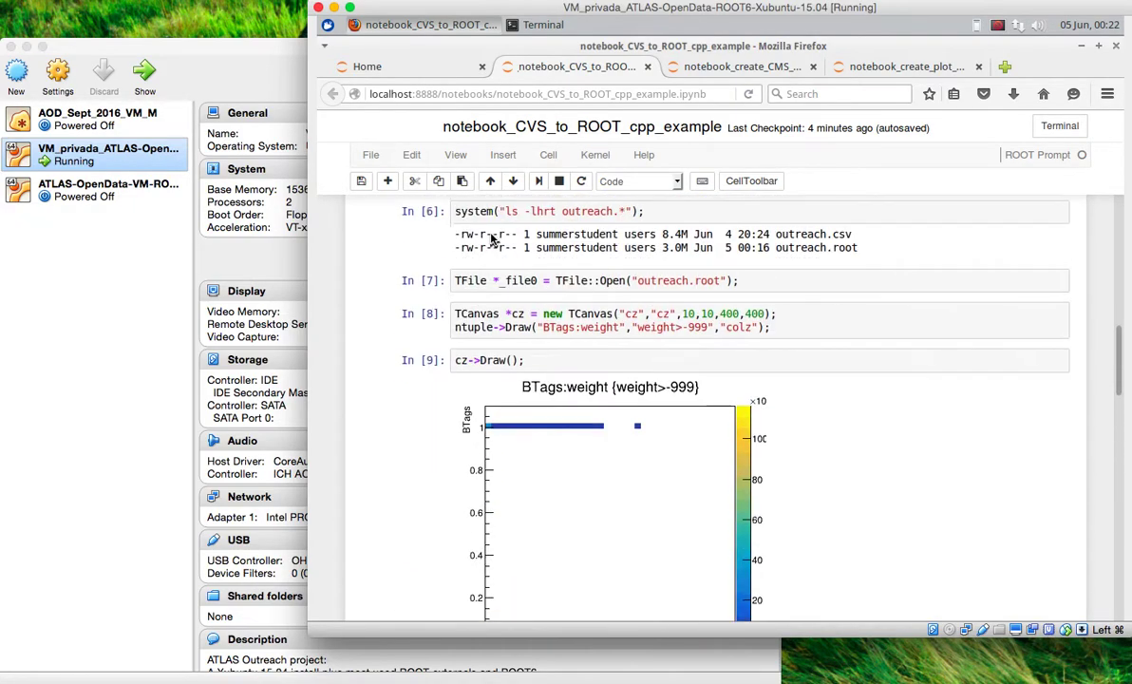
pyautogui.click(591, 155)
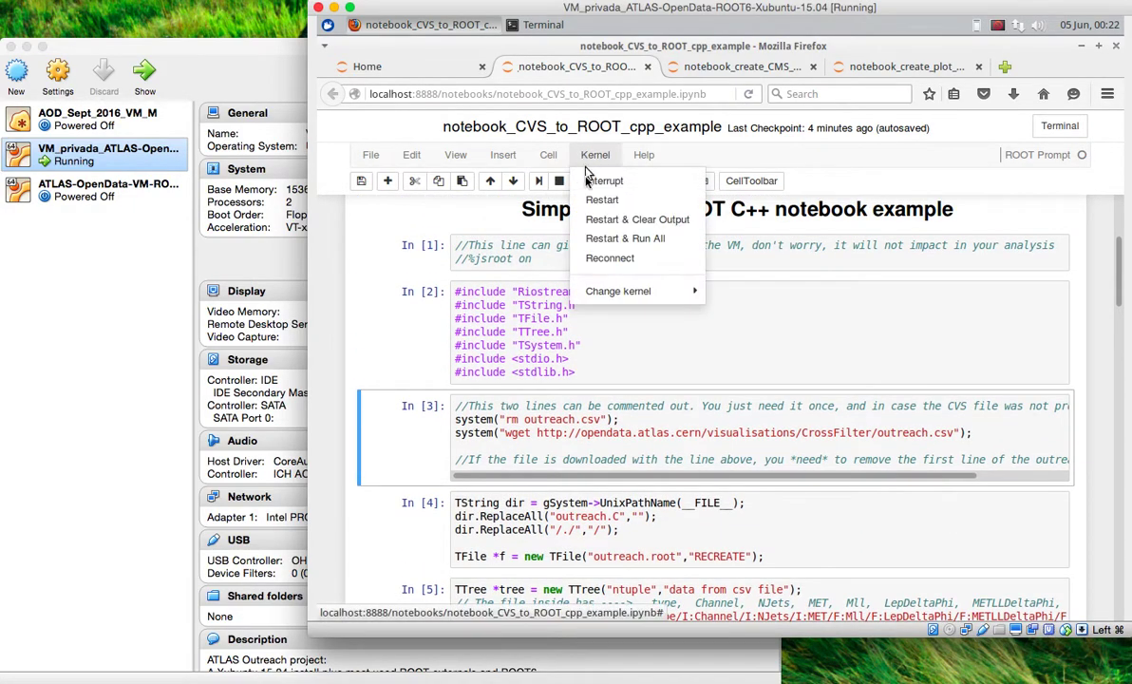
pyautogui.click(591, 239)
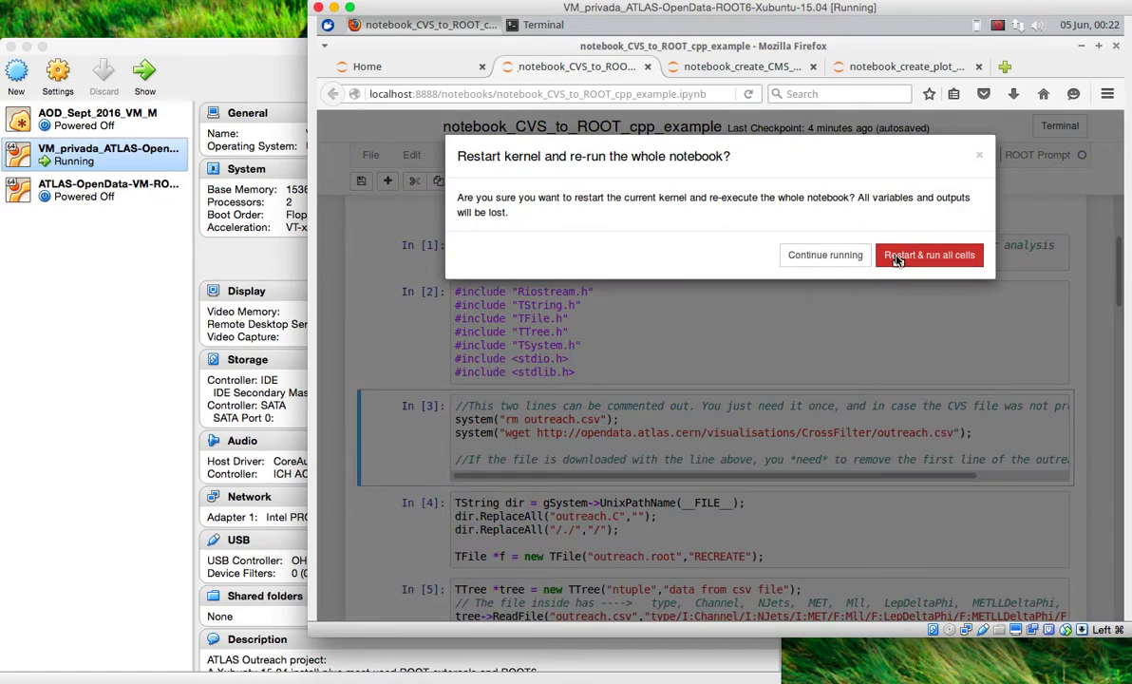
pyautogui.click(832, 239)
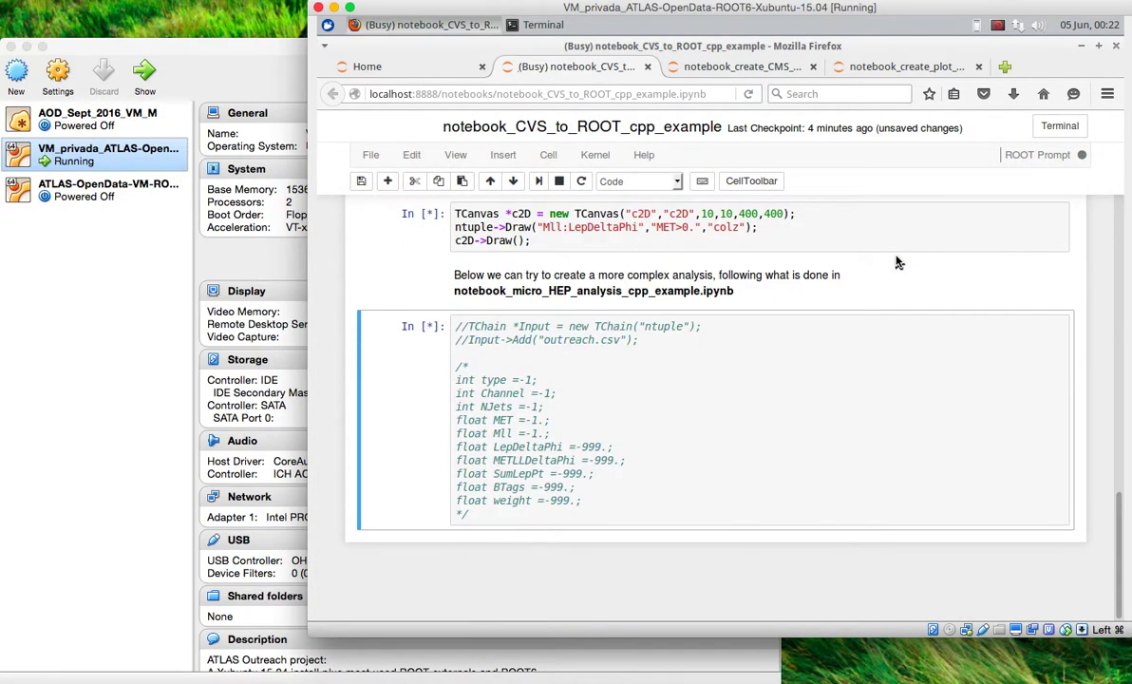
# - Check the rerun output of the ntuple tree cell, the outreach file listing, and the outreach.csv download cell
pyautogui.scroll(3, 899, 262)
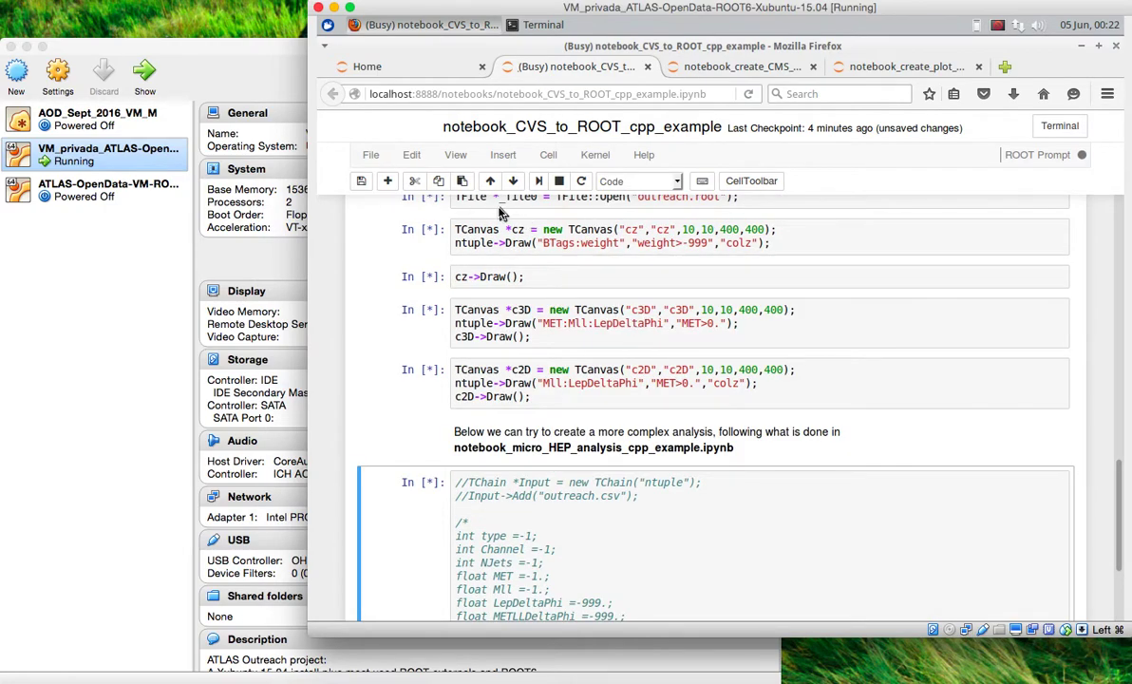
pyautogui.scroll(3, 478, 278)
pyautogui.scroll(1, 477, 280)
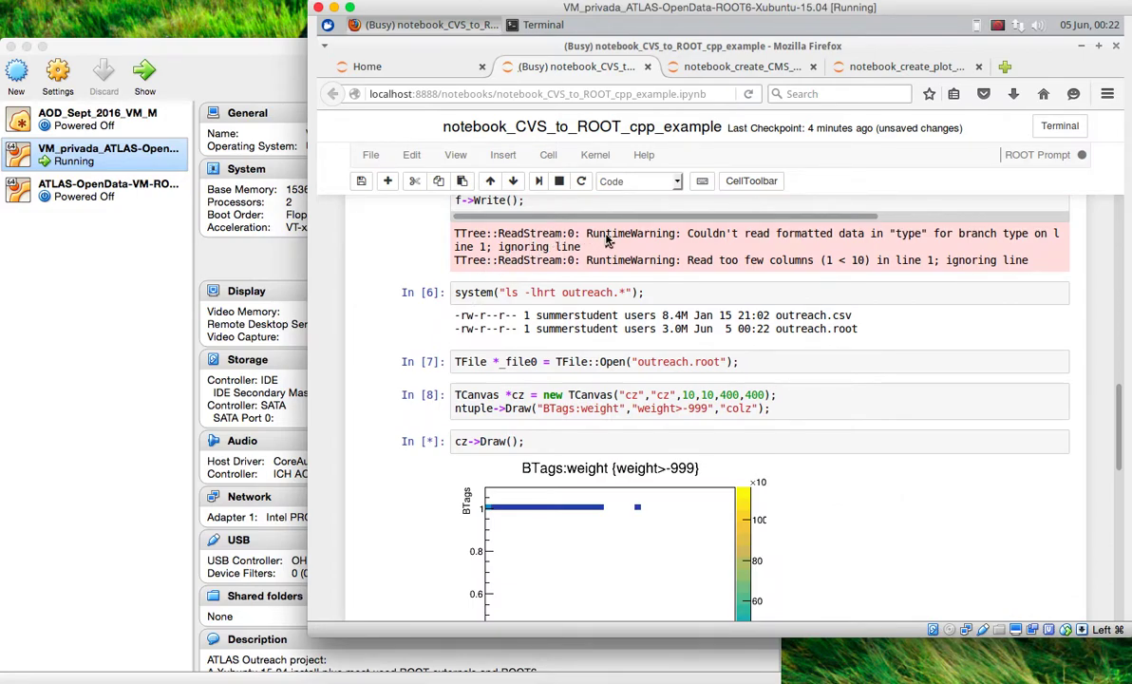
pyautogui.scroll(3, 399, 282)
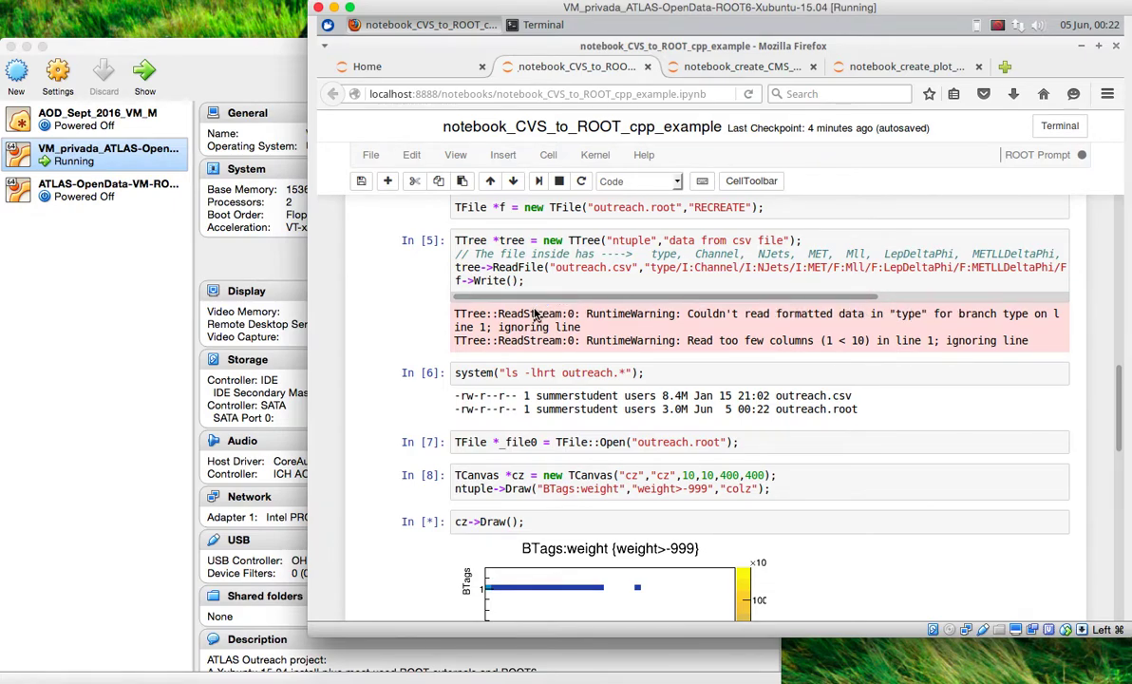
pyautogui.scroll(1, 411, 329)
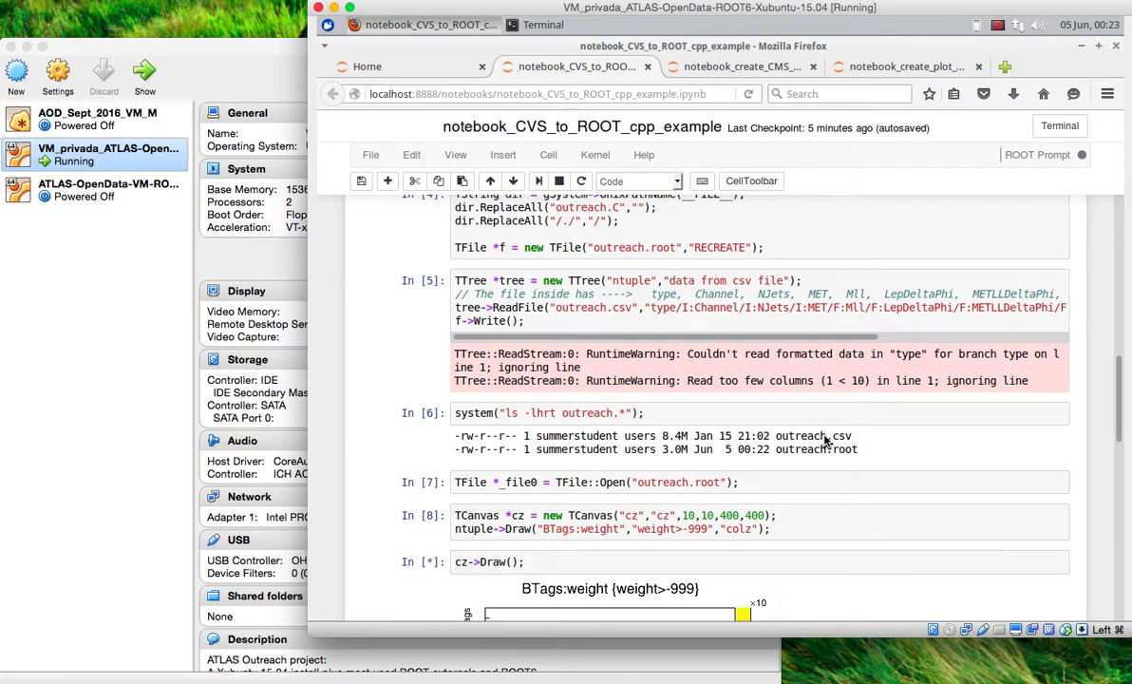
pyautogui.scroll(3, 827, 440)
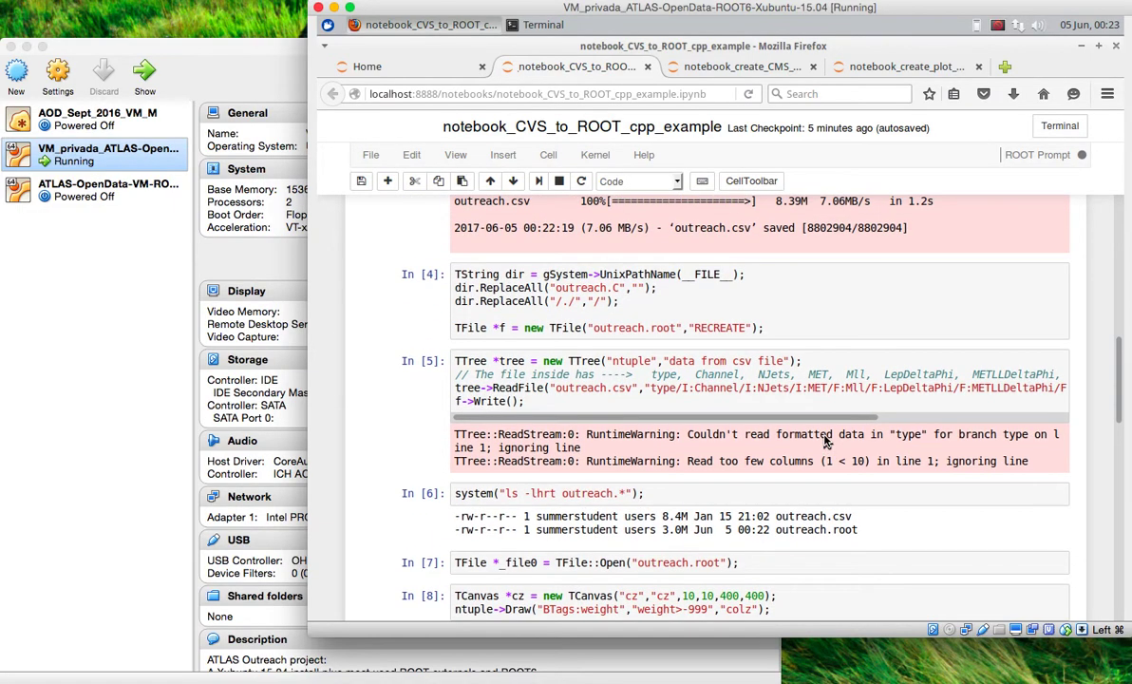
pyautogui.scroll(2, 826, 442)
pyautogui.scroll(1, 824, 438)
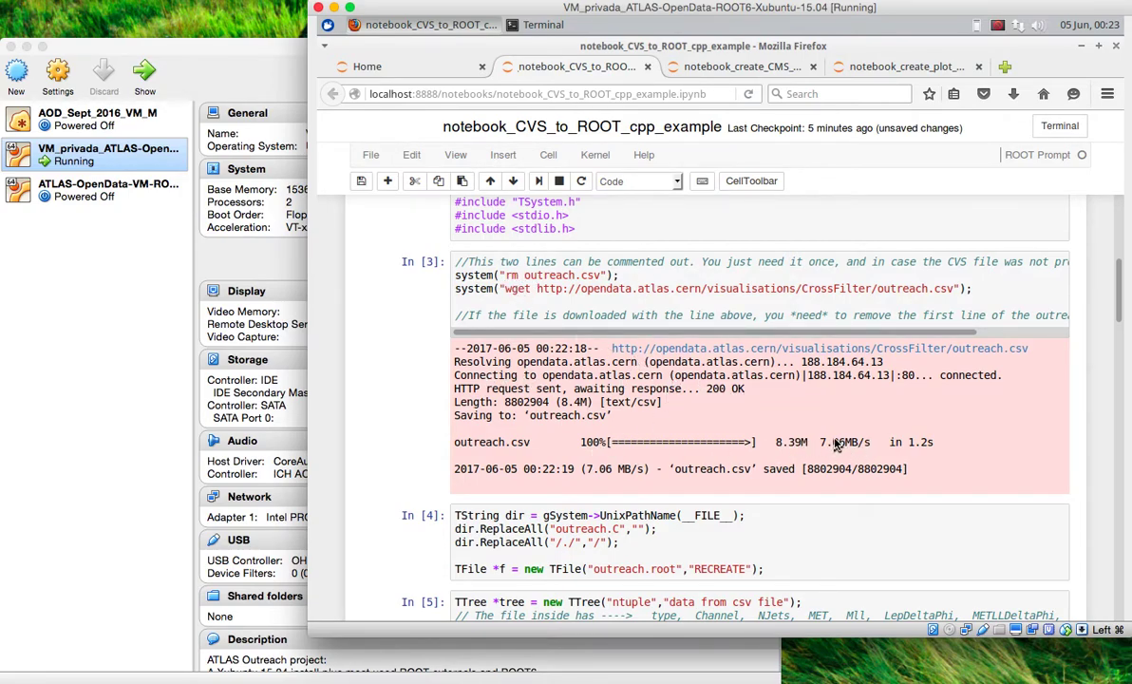
# - Review the rerun results from the outreach.root creation cell down through the file listing to the three redrawn plots
pyautogui.scroll(-4, 836, 444)
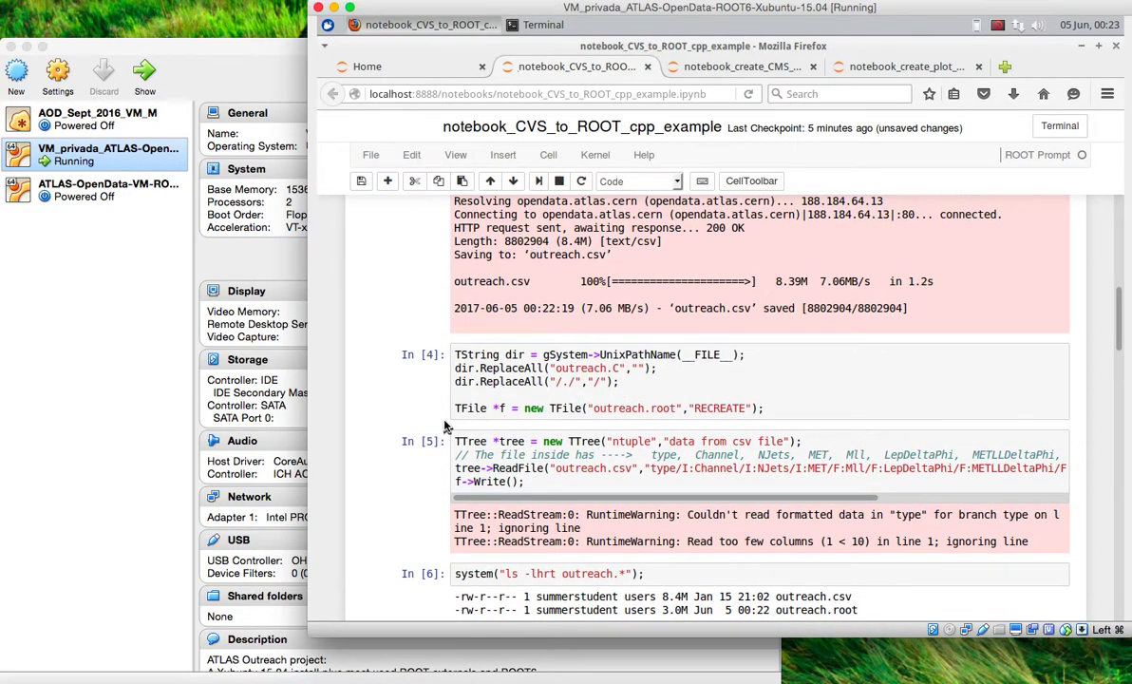
pyautogui.scroll(-4, 750, 388)
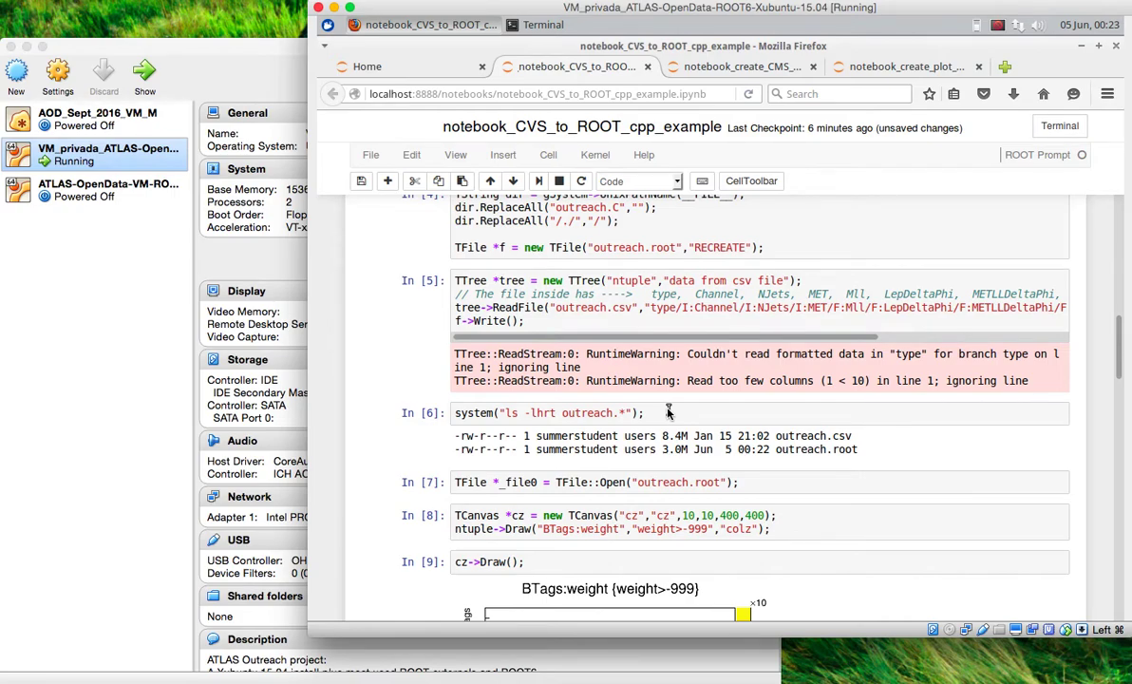
pyautogui.scroll(-1, 668, 411)
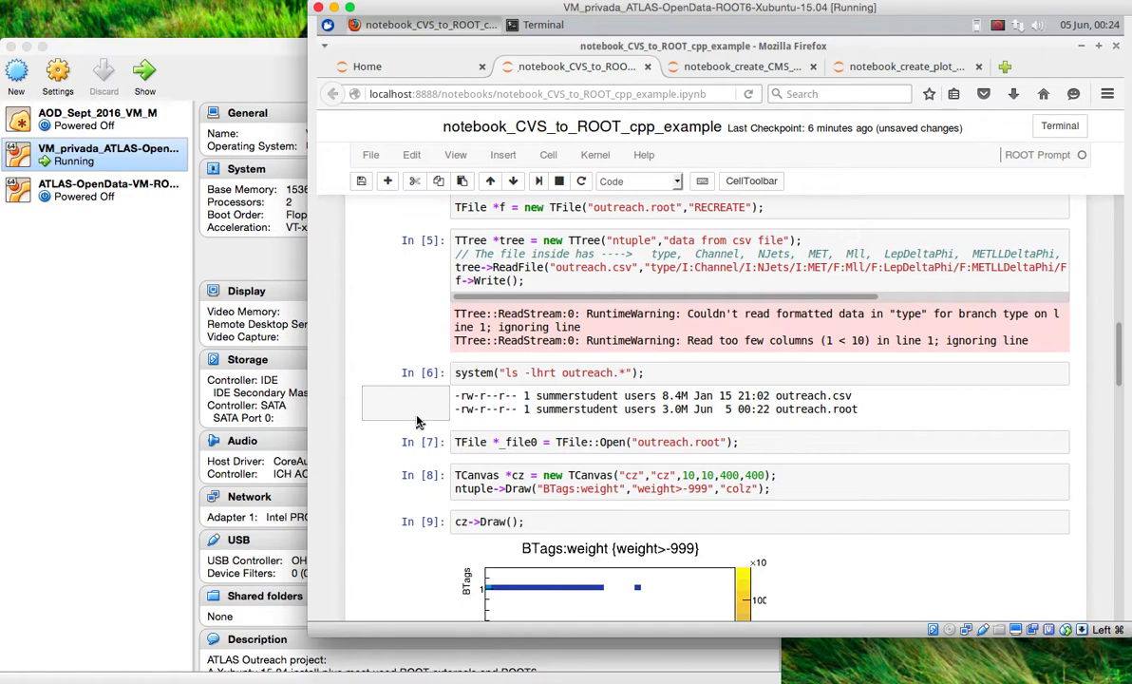
pyautogui.scroll(-4, 416, 422)
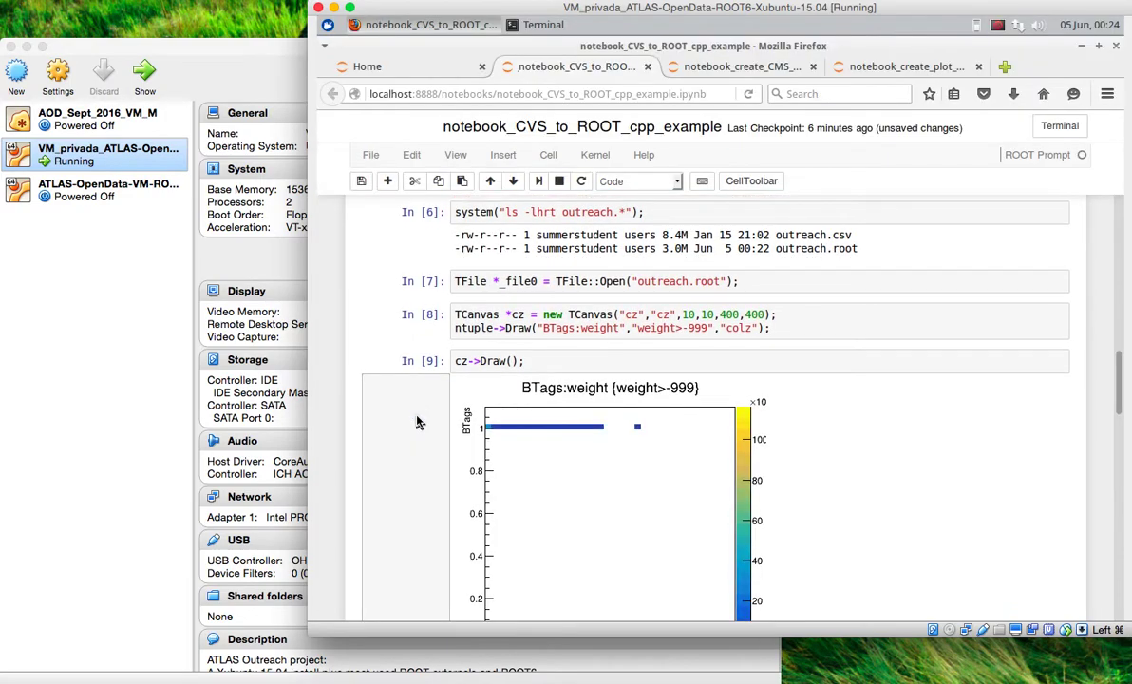
pyautogui.scroll(-2, 416, 422)
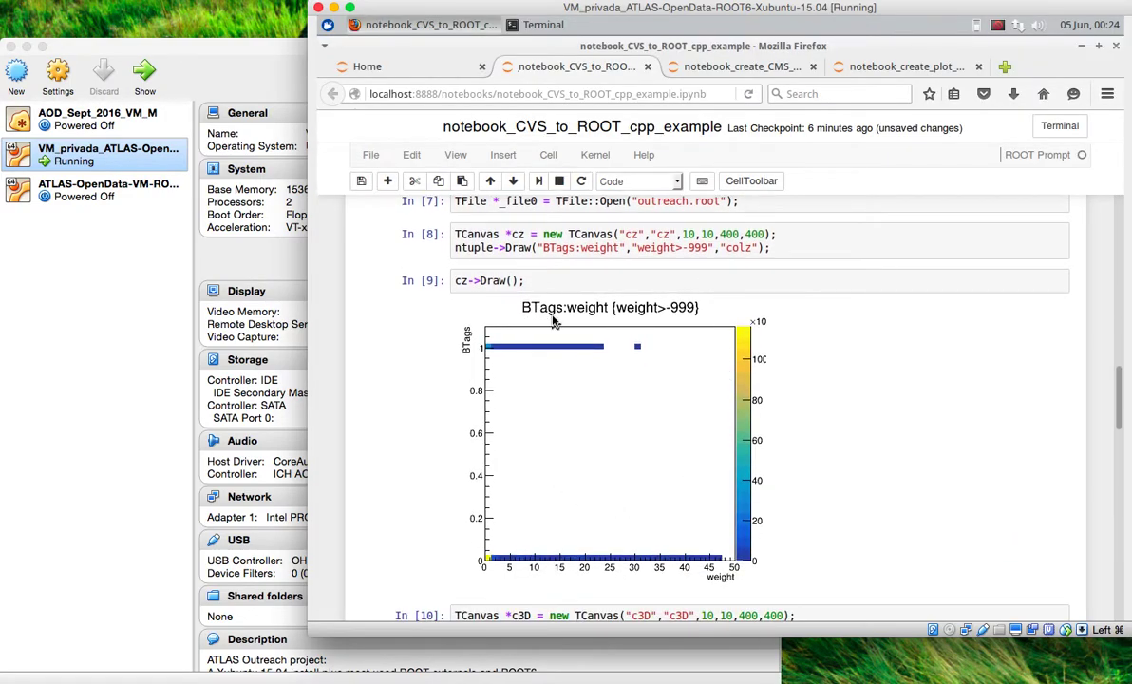
pyautogui.scroll(-9, 554, 321)
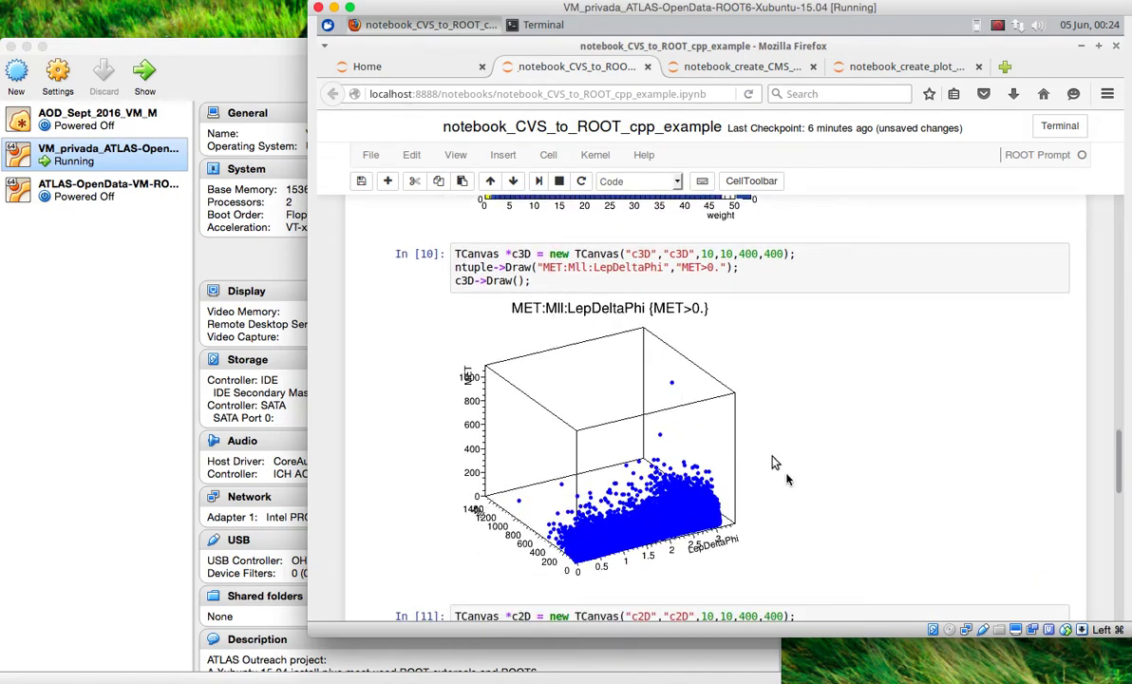
pyautogui.scroll(-10, 786, 478)
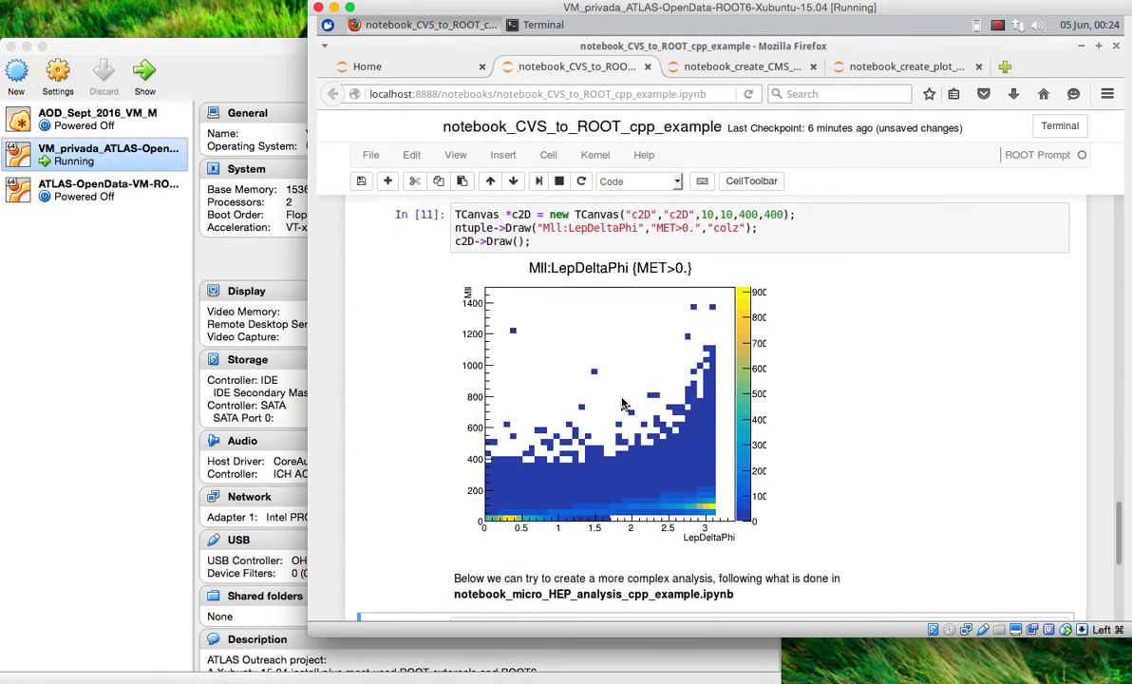
pyautogui.scroll(-2, 617, 380)
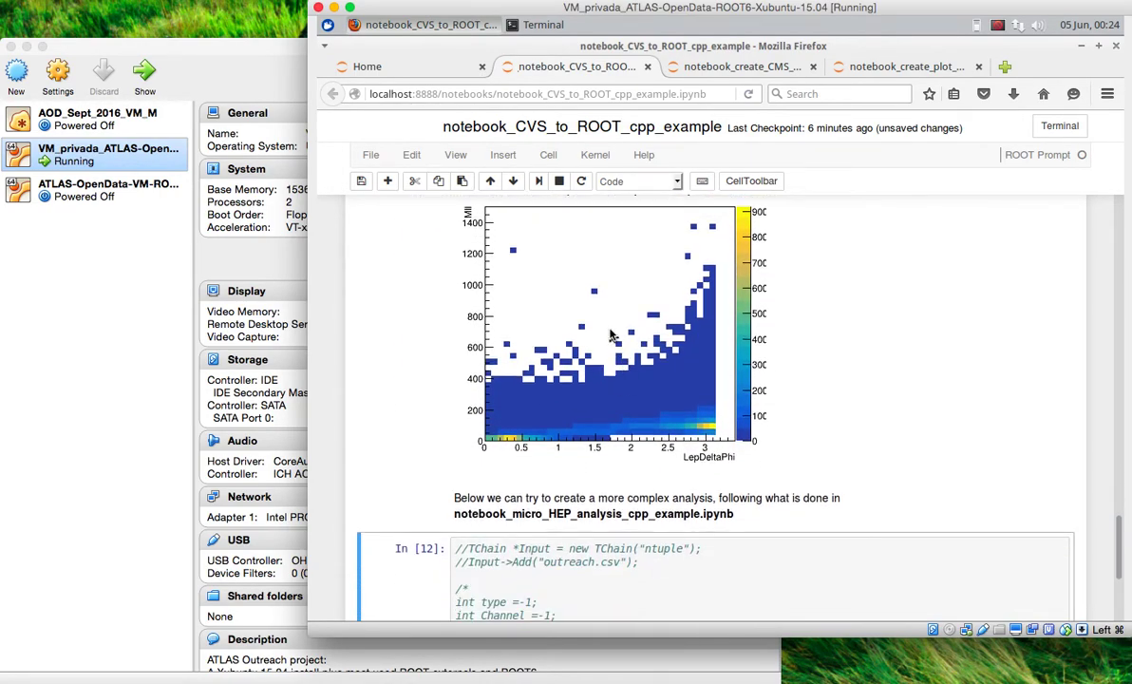
# - Open notebook_micro_HEP_analysis_cpp_example.ipynb from the notebook file list
pyautogui.click(408, 69)
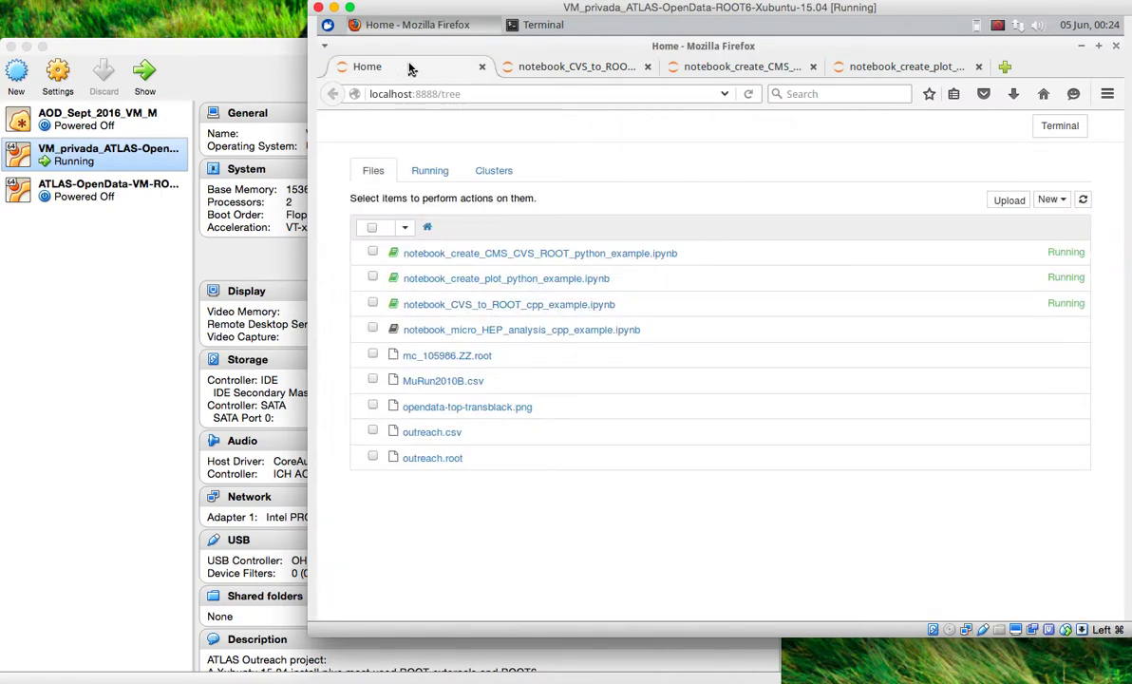
pyautogui.click(529, 331)
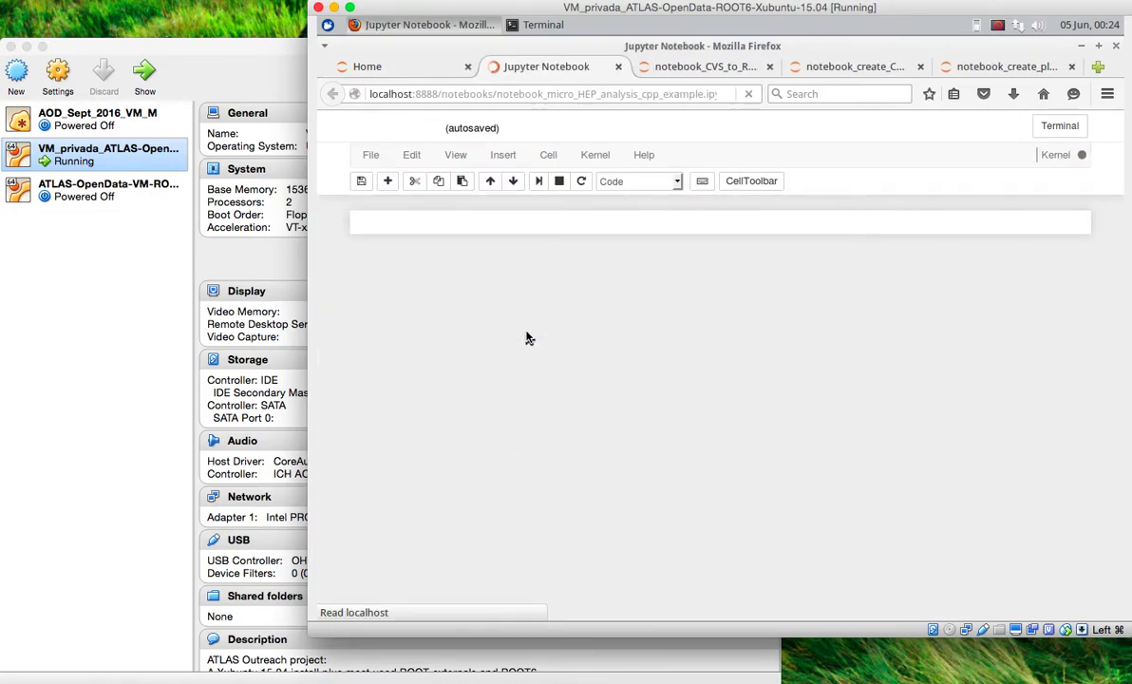